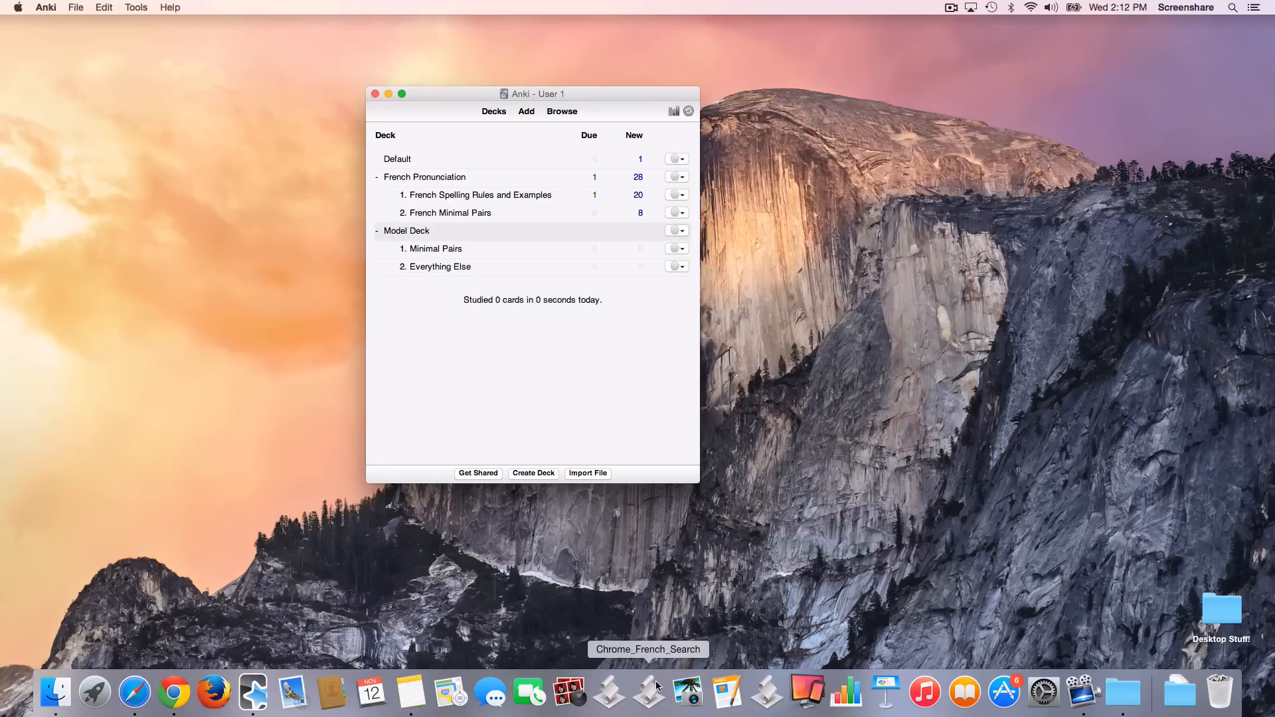
Step: Run the Chrome_French_Search script for the word "couramment" and bring up its Google Images results
left_click(656, 680)
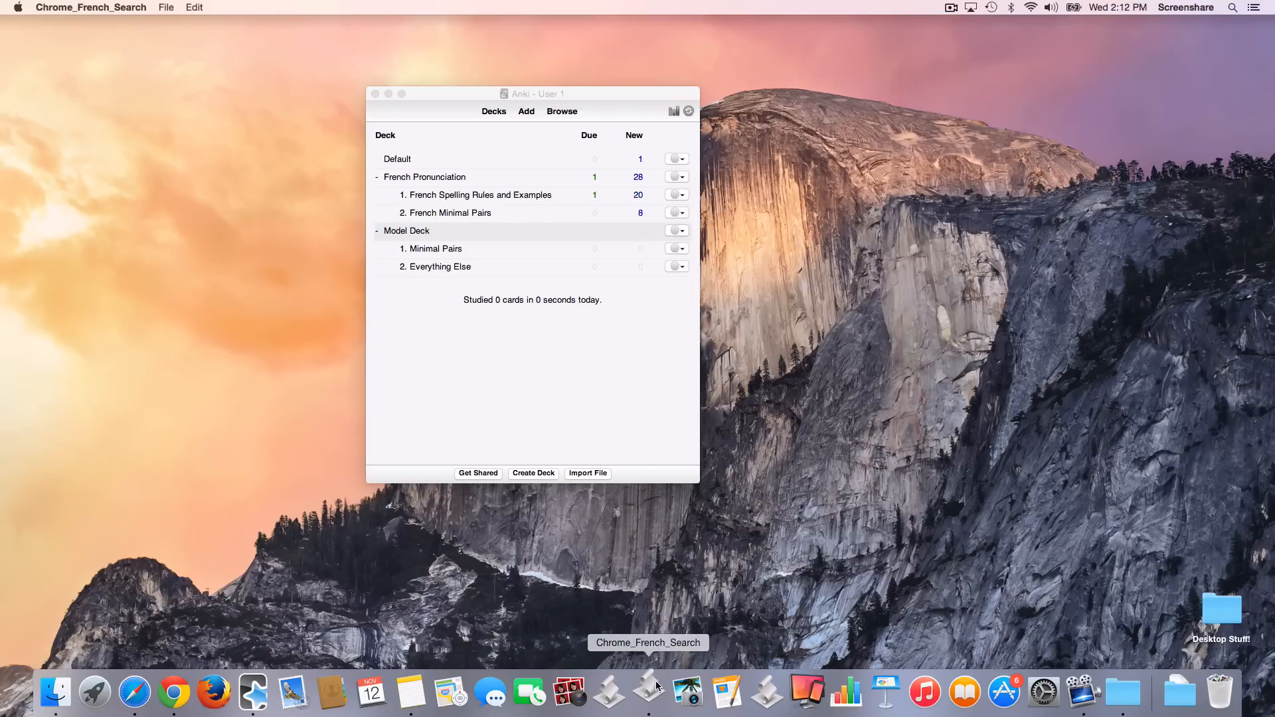
type("courramment")
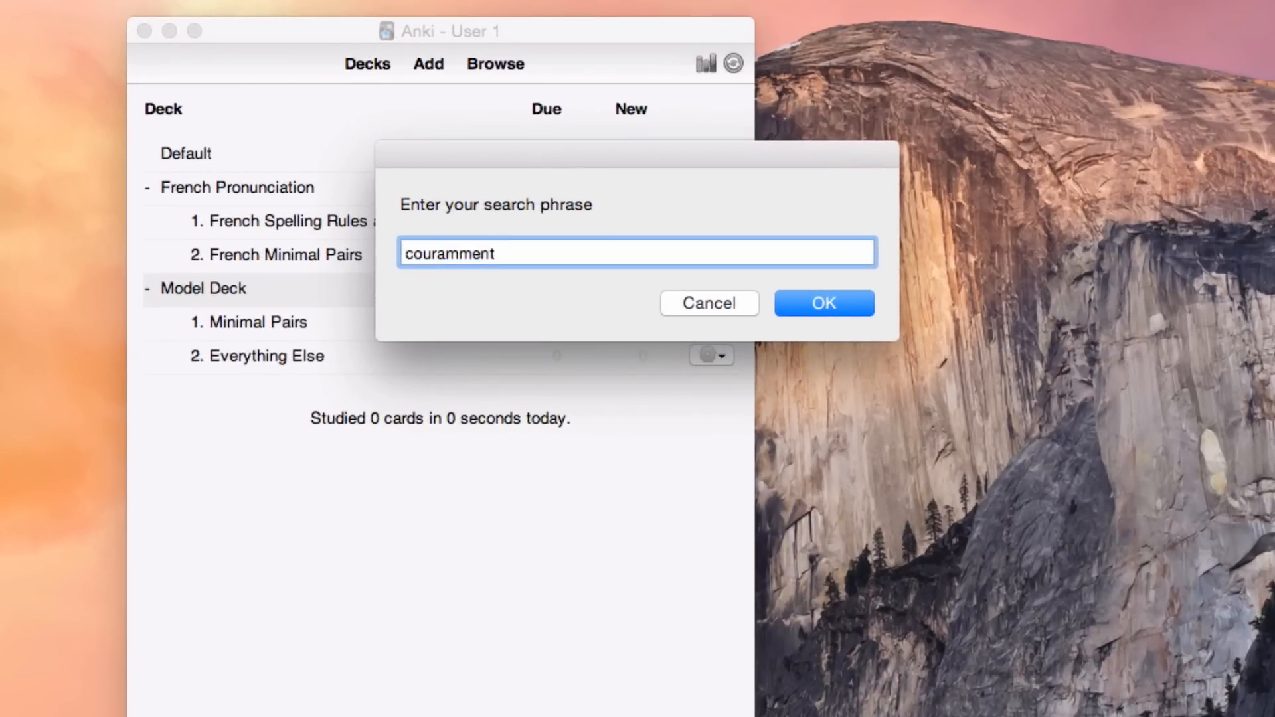
key("Return")
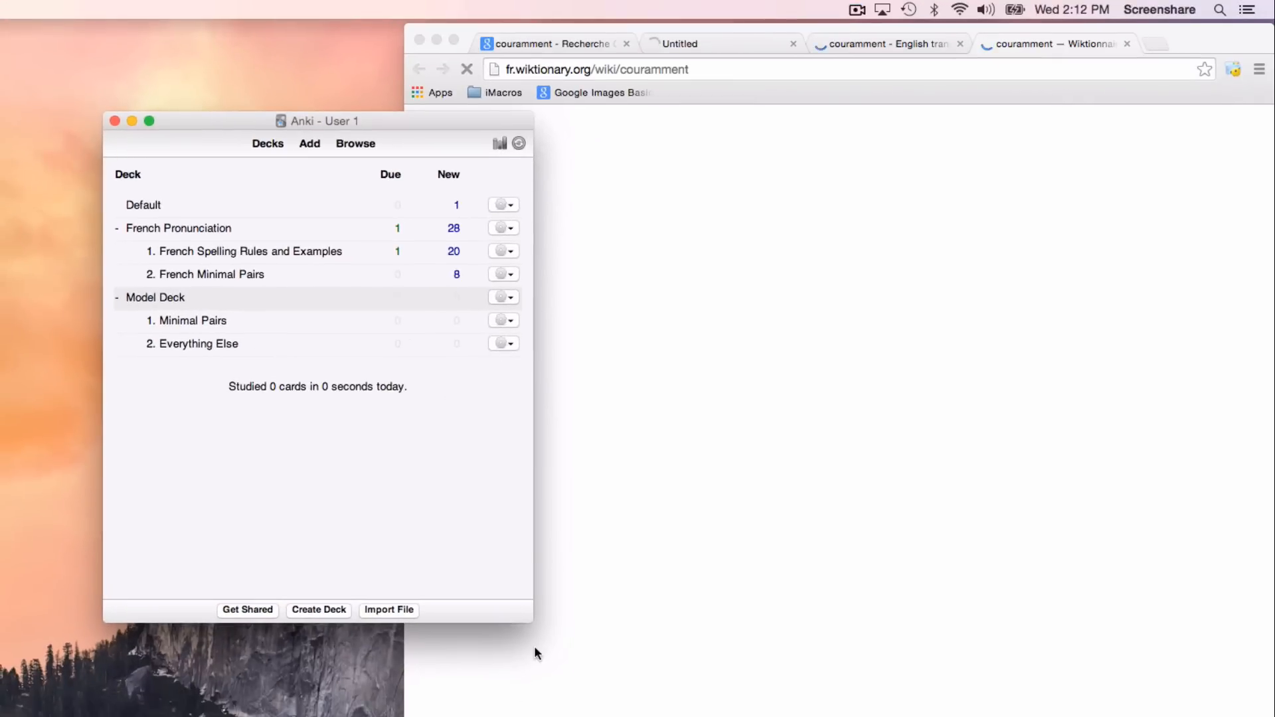
left_click_drag(441, 121, 255, 58)
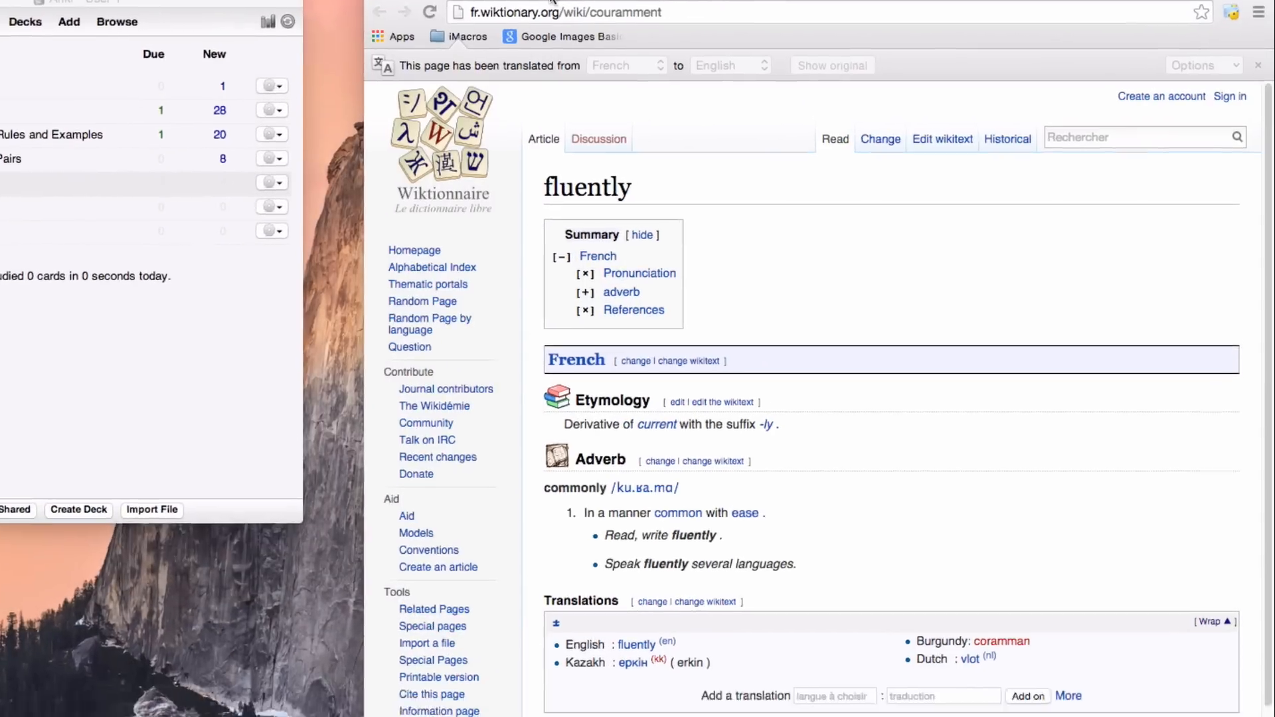
left_click(589, 51)
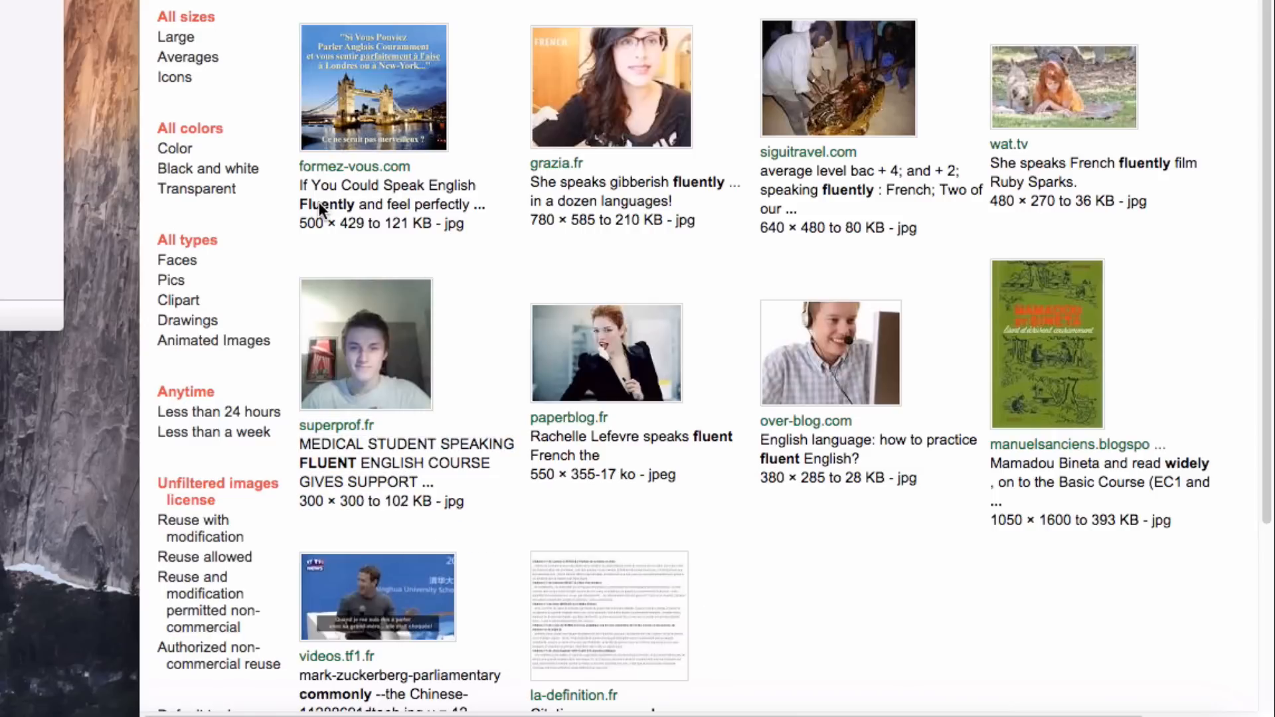
Step: Copy the original French sentence "Elle parle le charabia couramment… dans une dizaine de langues !" from the grazia.fr image result
mouse_move(317, 202)
mouse_move(603, 176)
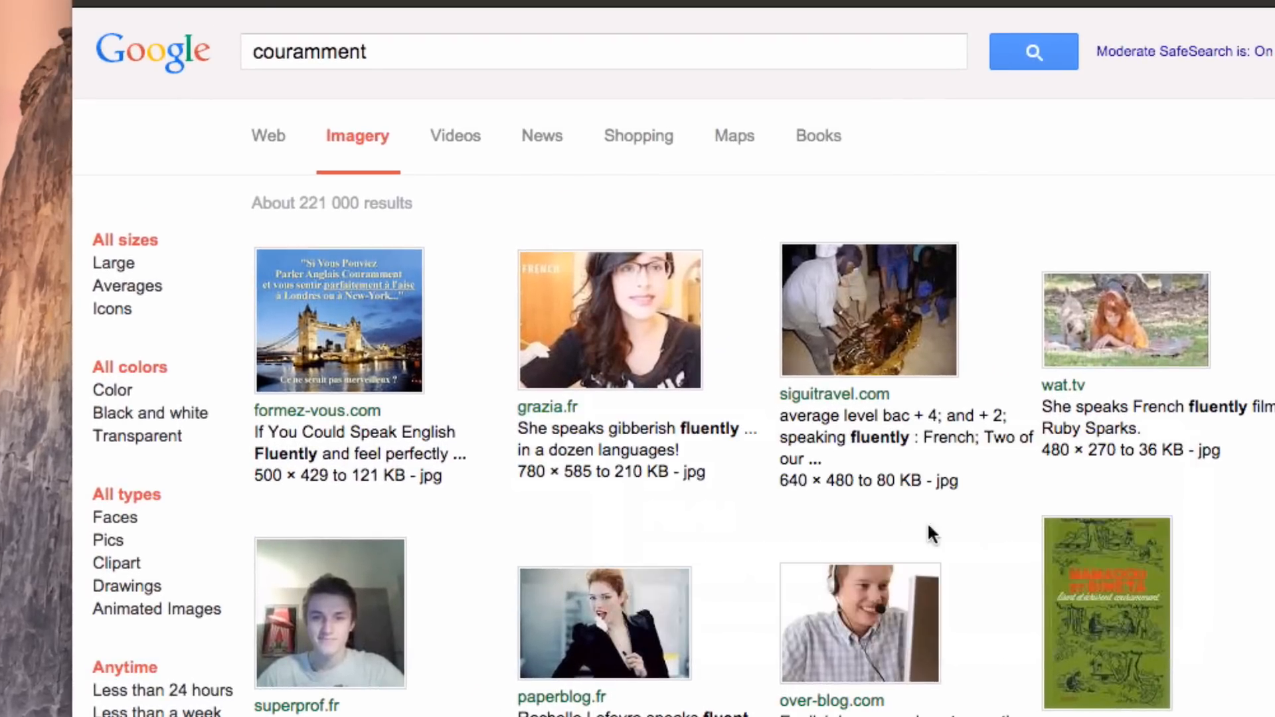
mouse_move(688, 426)
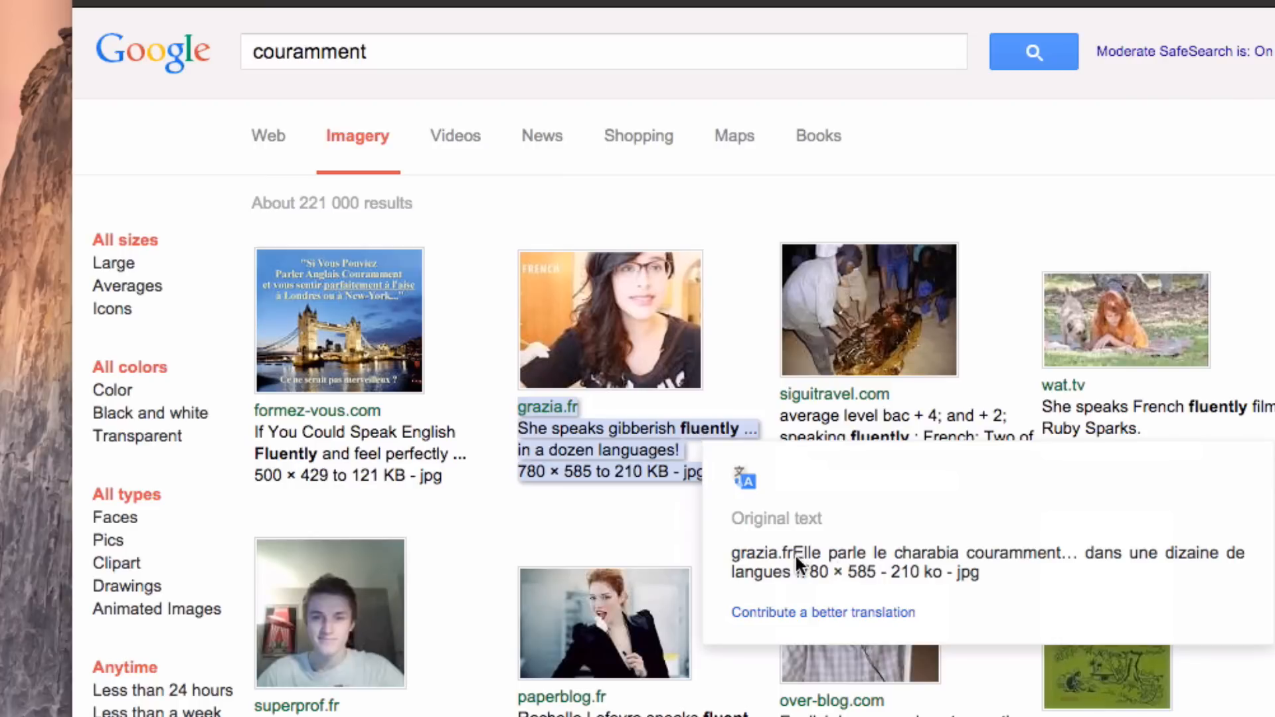
left_click_drag(794, 553, 792, 564)
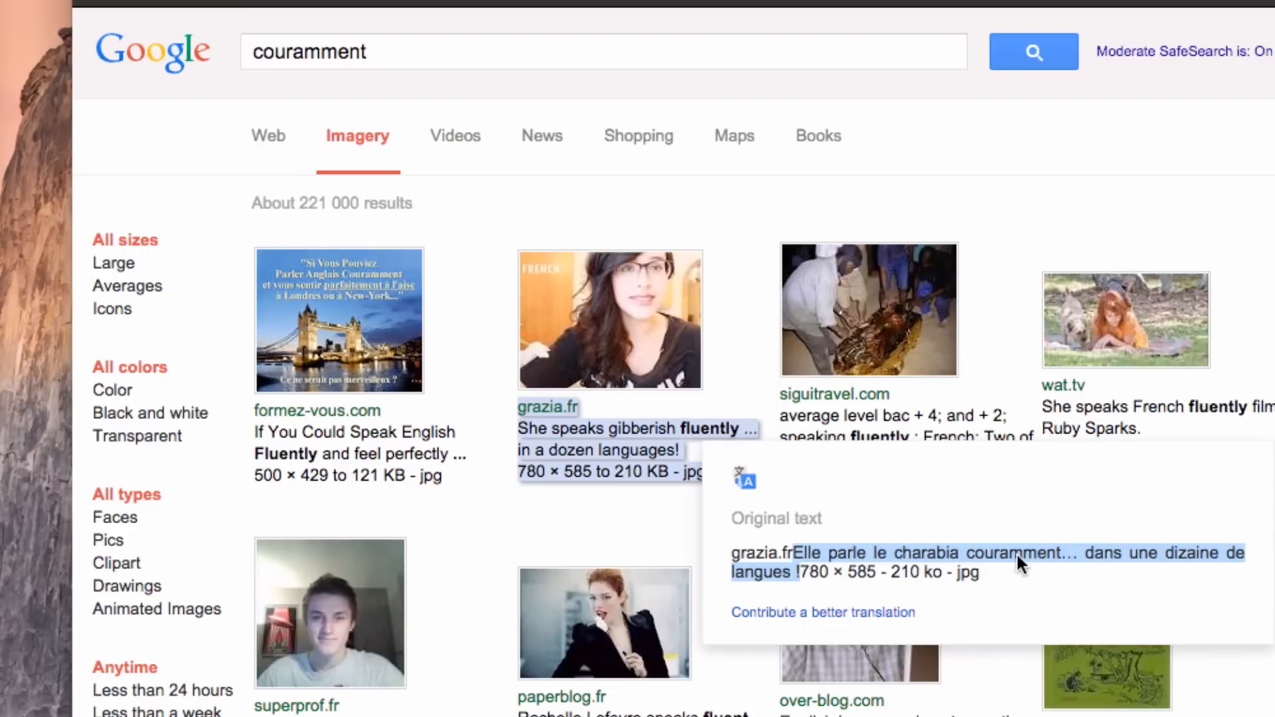
left_click(795, 551)
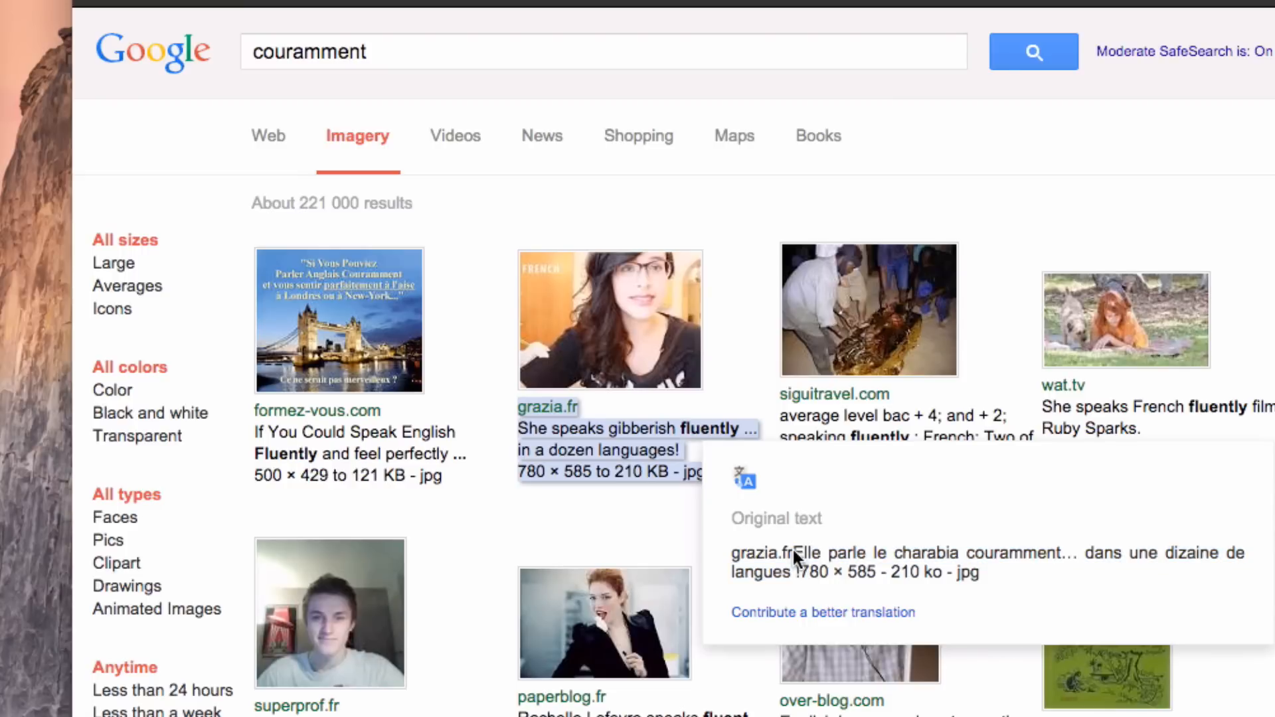
left_click(625, 529)
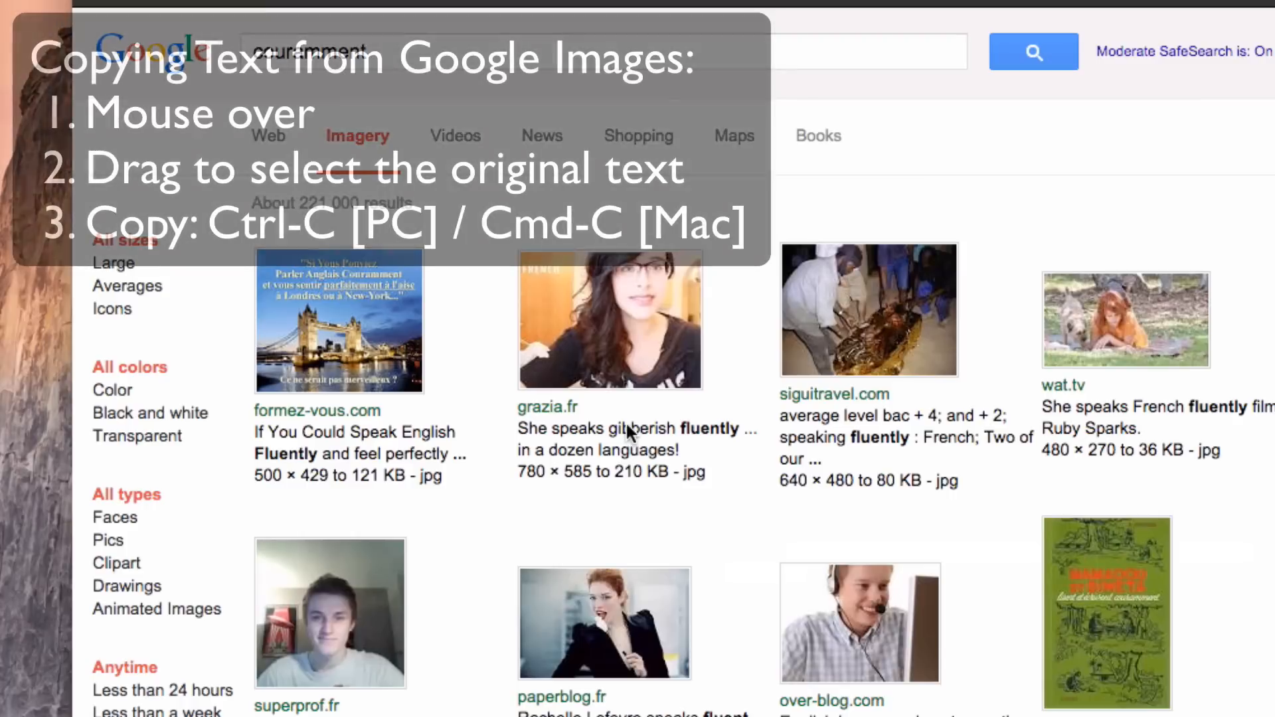
mouse_move(627, 427)
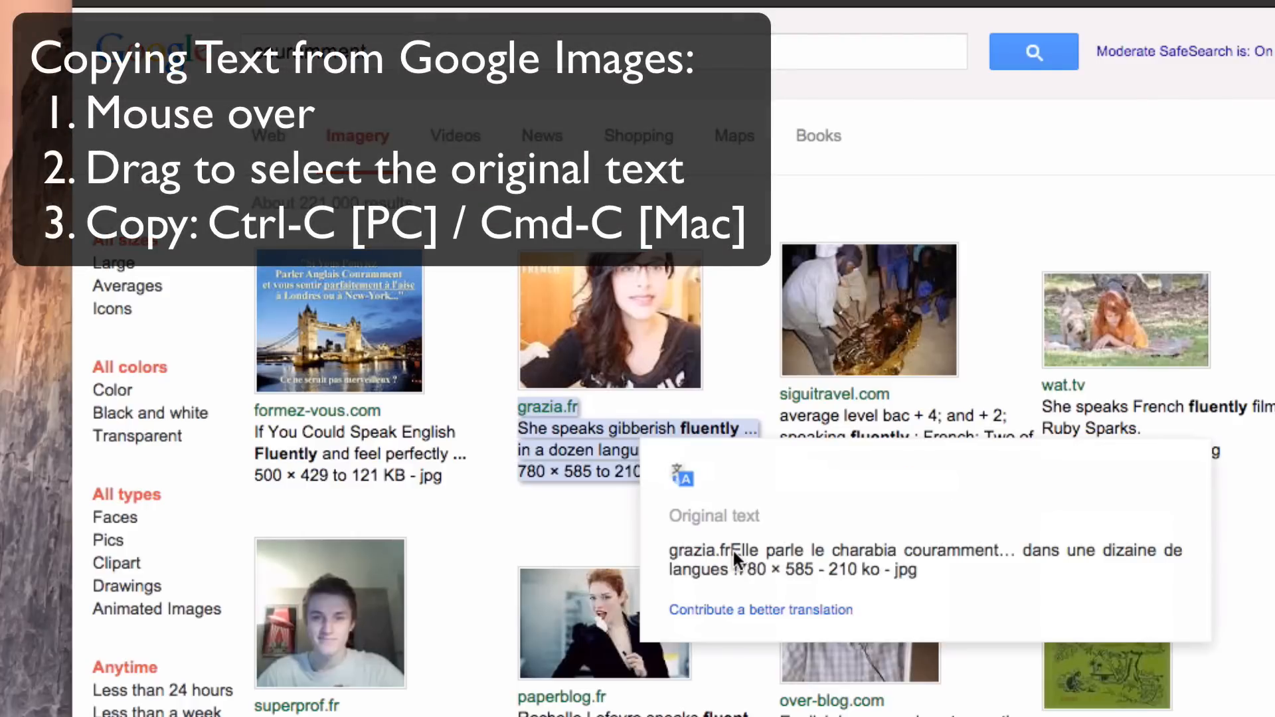
left_click_drag(731, 551, 738, 564)
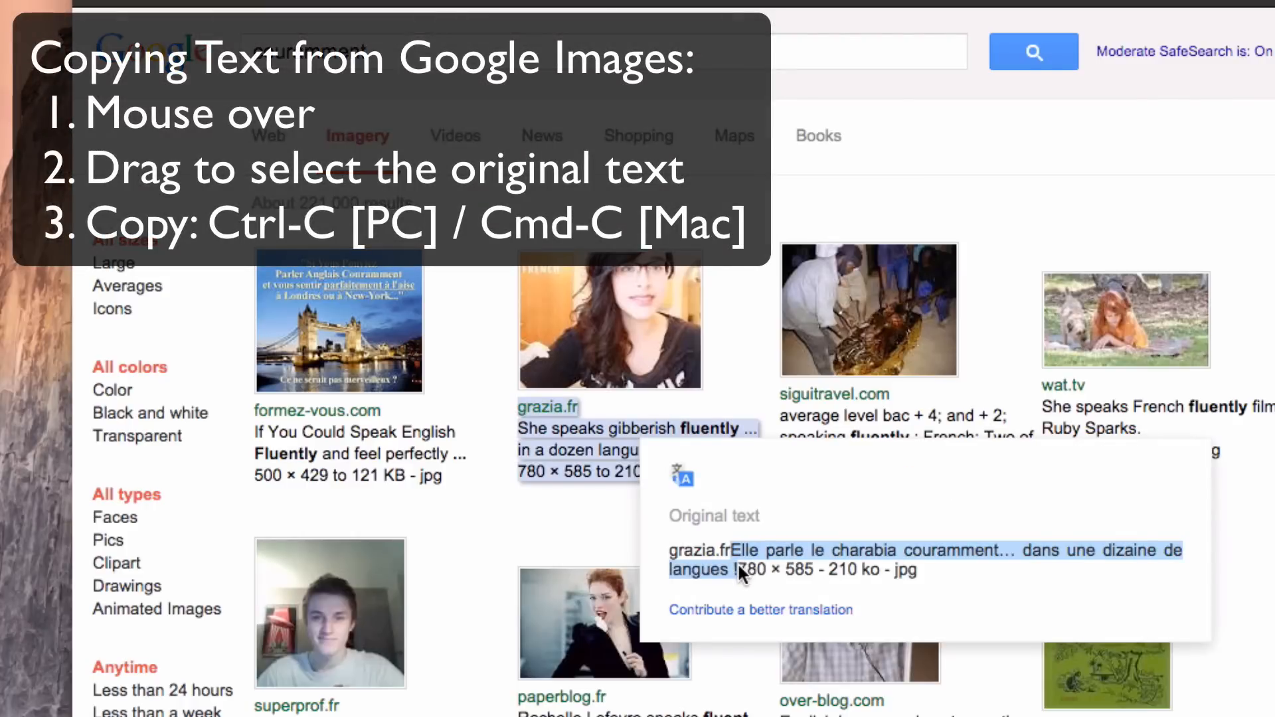
mouse_move(732, 550)
left_mouse_down()
mouse_move(870, 551)
mouse_move(741, 561)
left_mouse_up()
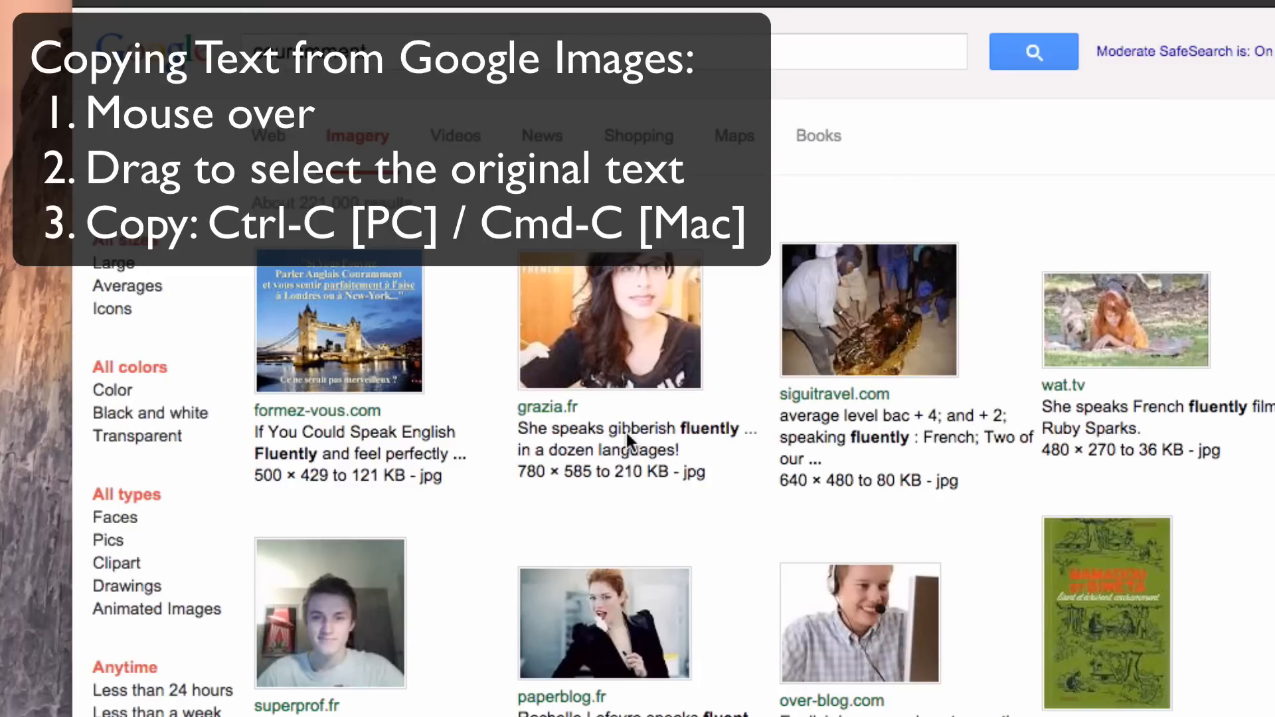
mouse_move(625, 429)
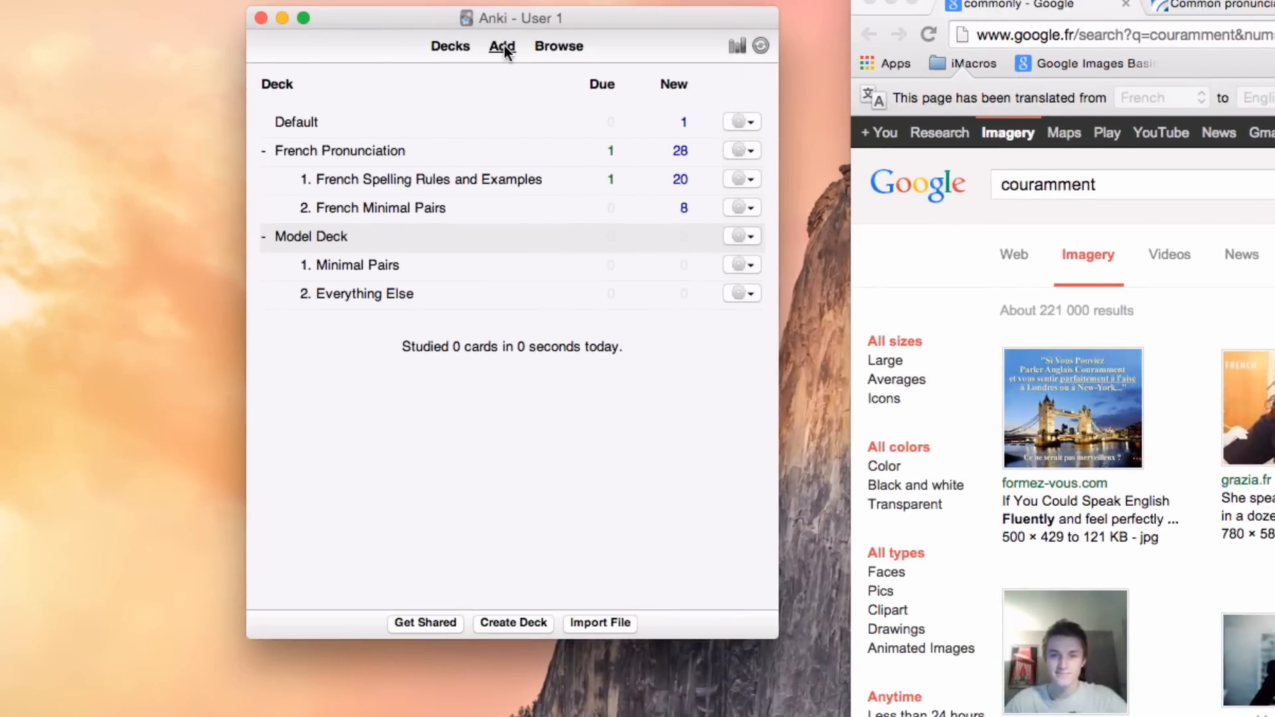
Step: Switch to Anki and start a new note of the type 3. All-Purpose Card
left_click(502, 46)
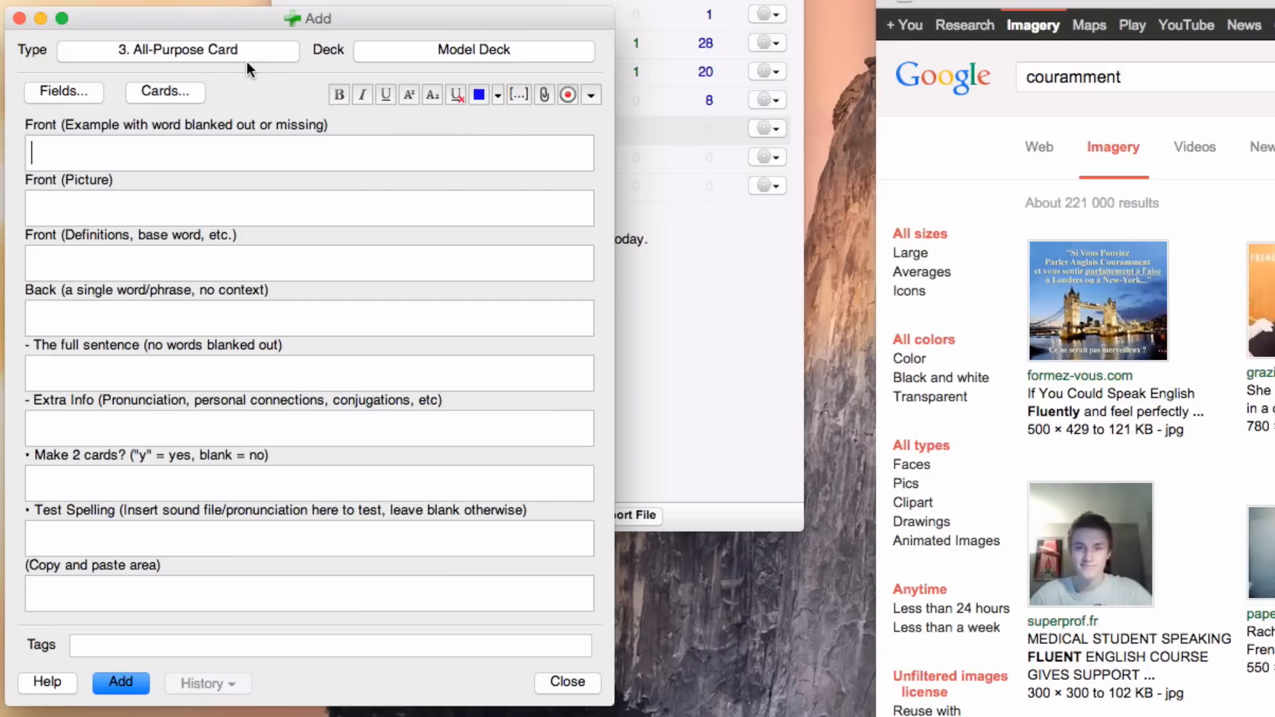
left_click(225, 49)
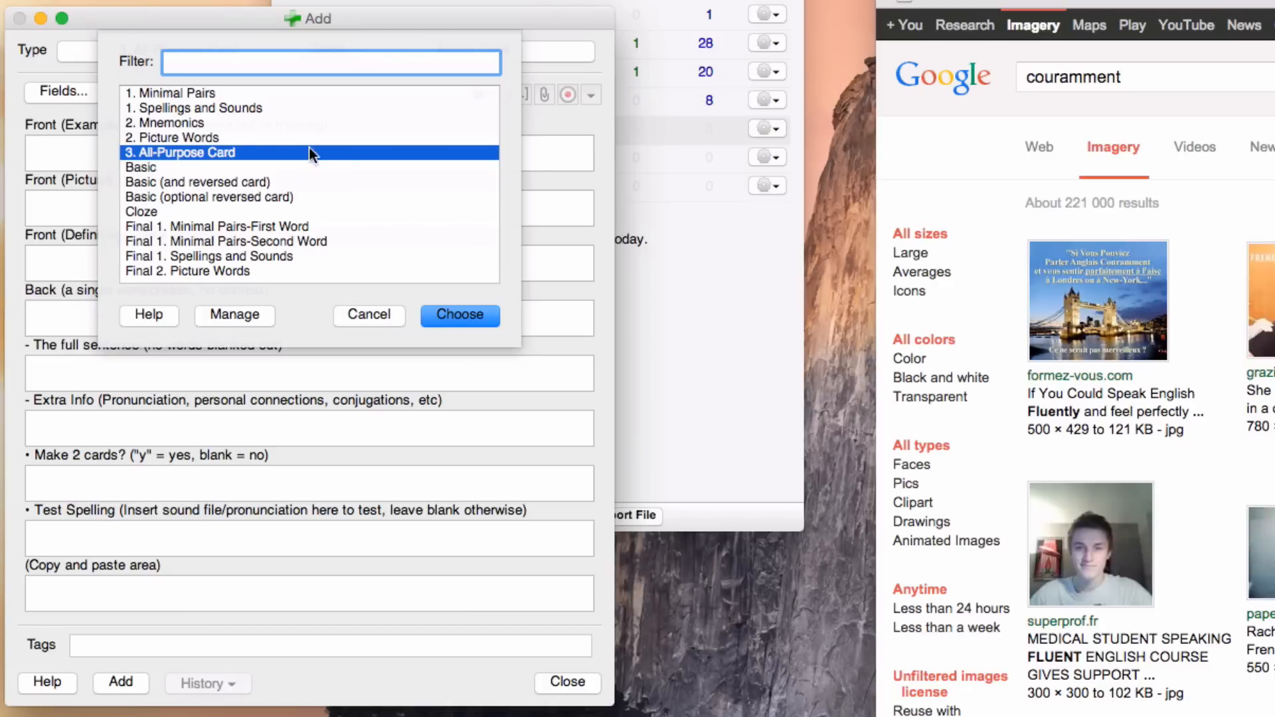
left_click(217, 138)
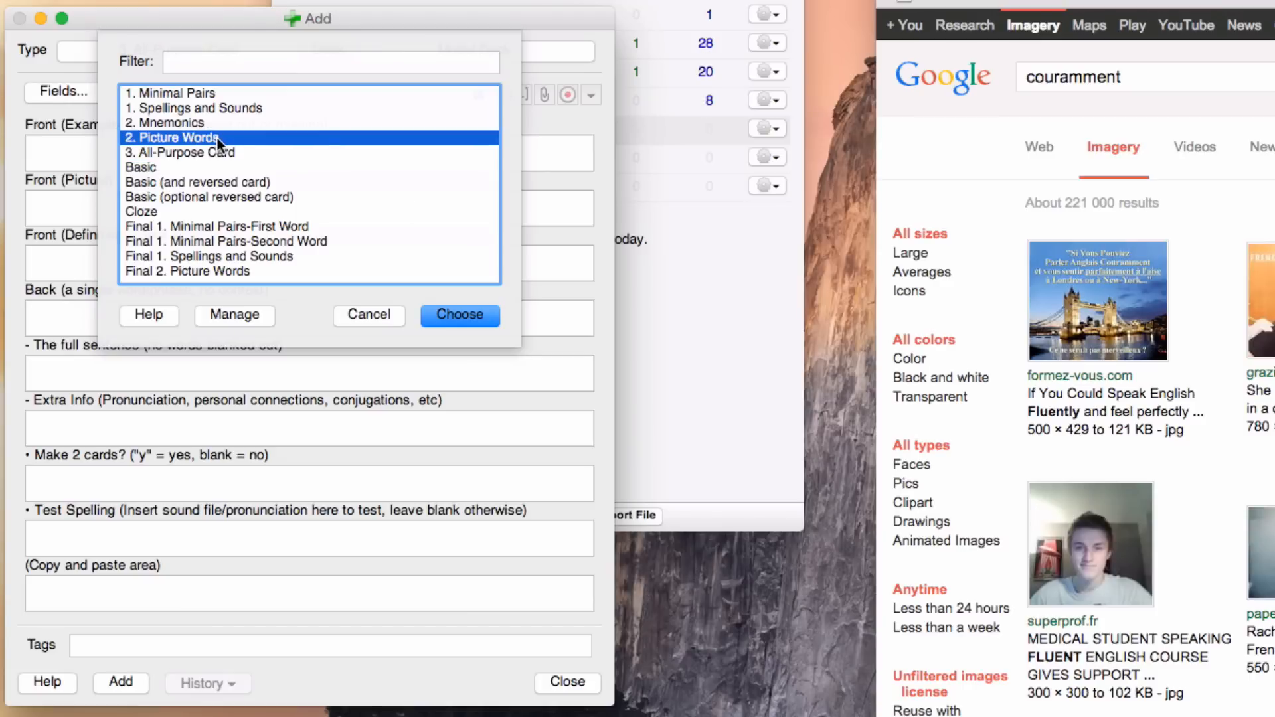
left_click(229, 152)
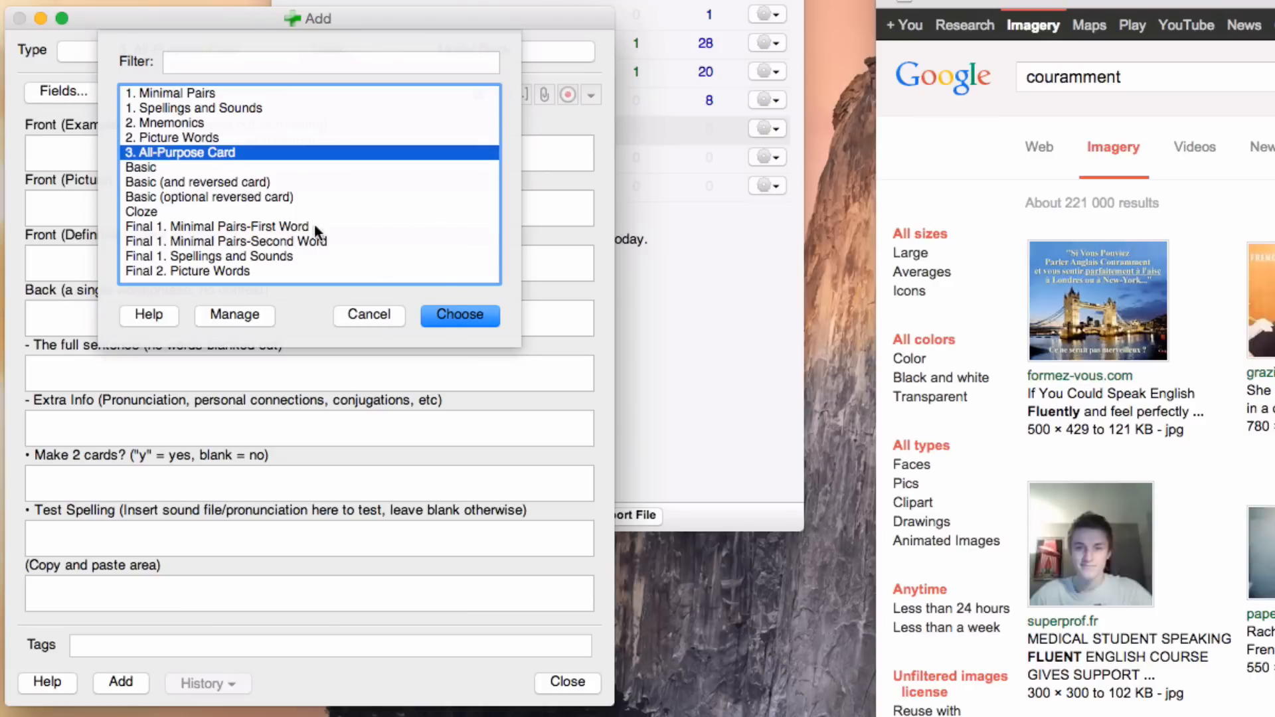
left_click(460, 312)
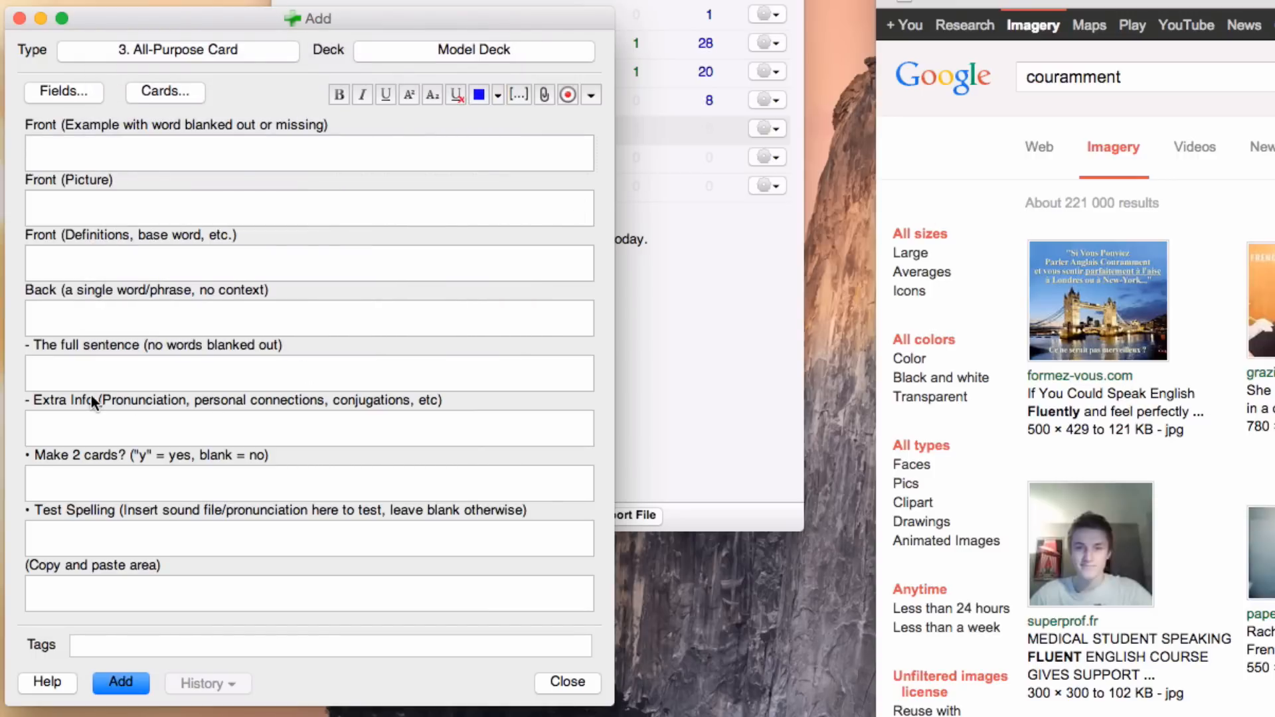
Step: Paste the copied sentence into the full sentence and front example fields, replacing "couramment" with "__" in the front example
left_click(73, 373)
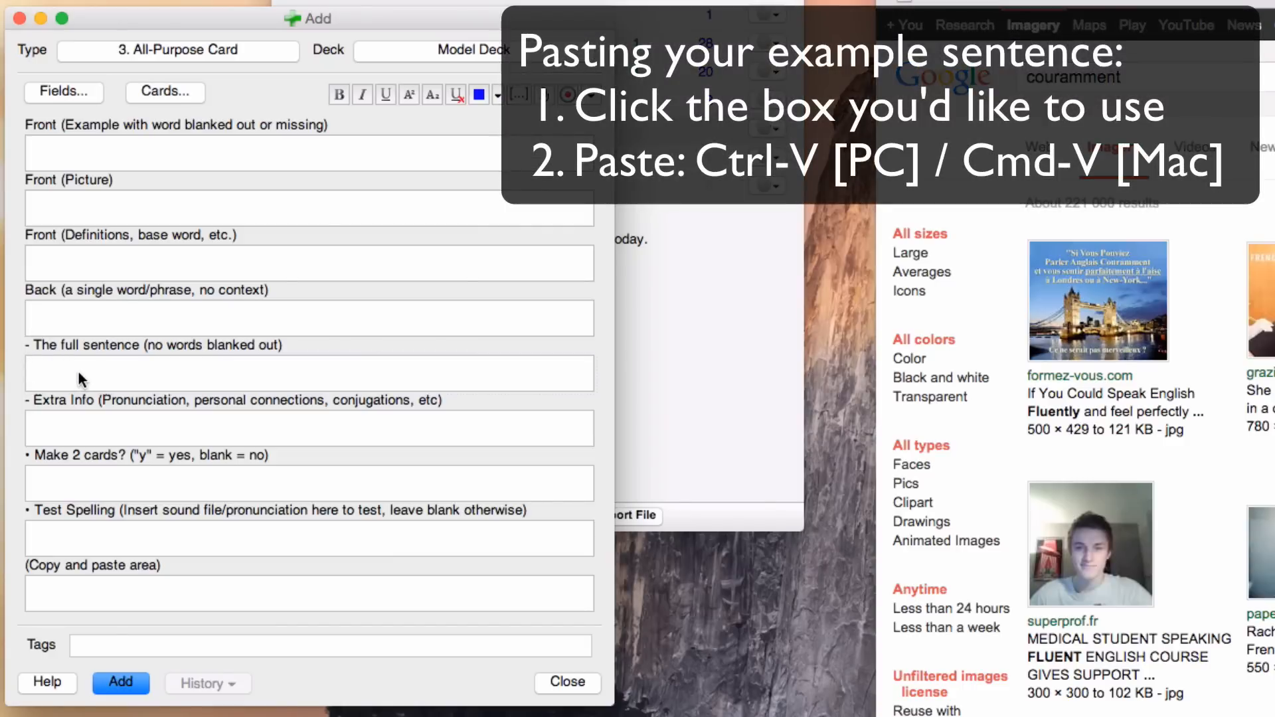
type("Elle parle le charabia couramment… dans une dizaine de langues !")
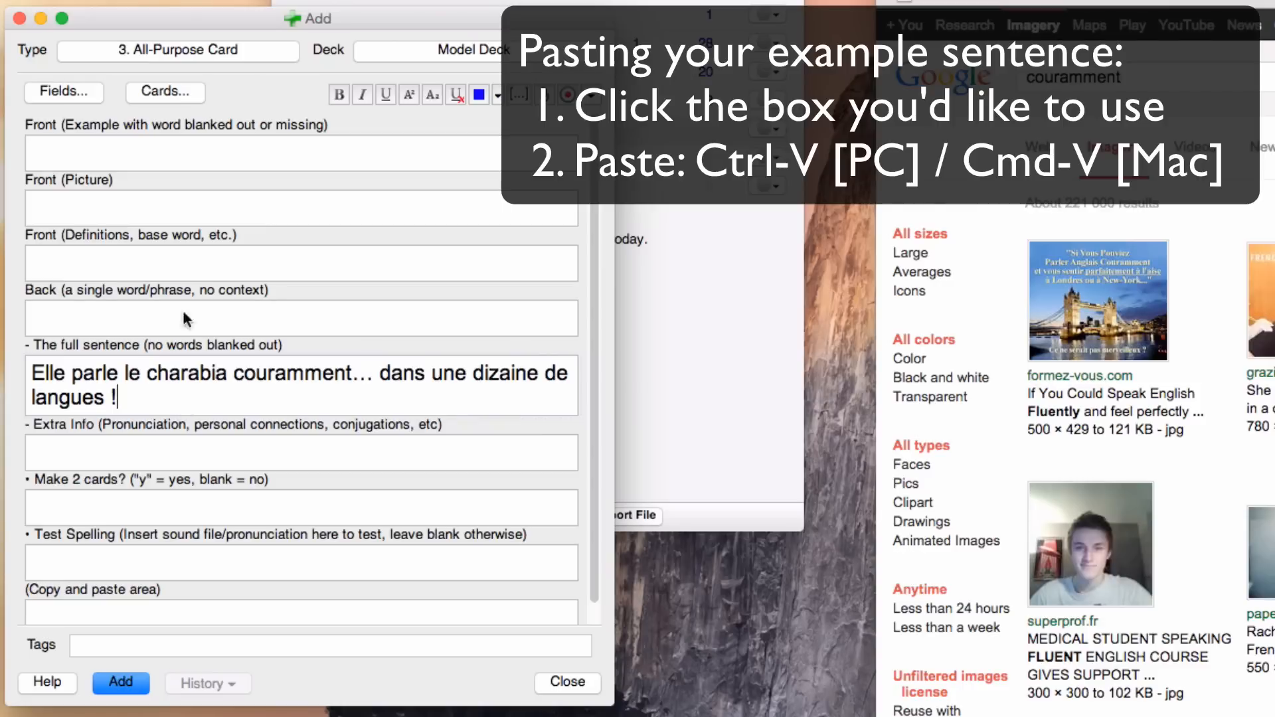
left_click(92, 149)
type("Elle parle le charabia couramment… dans une dizaine de langues !")
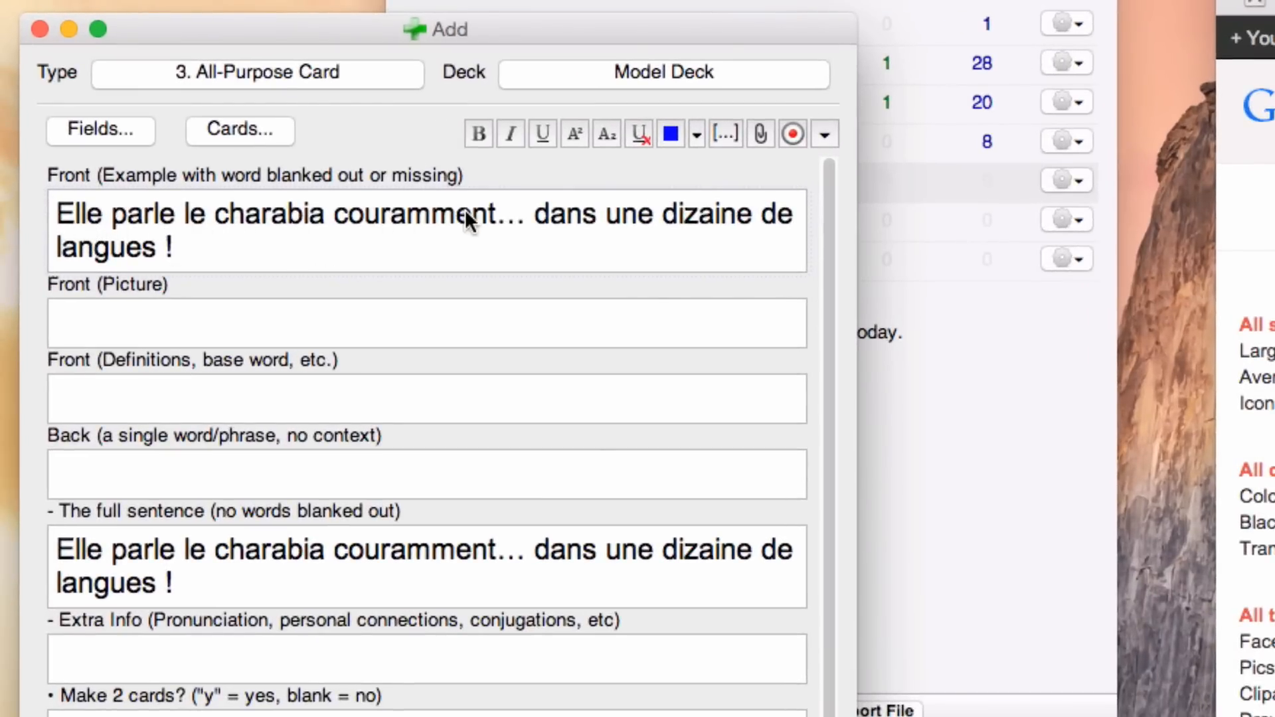
double_click(405, 214)
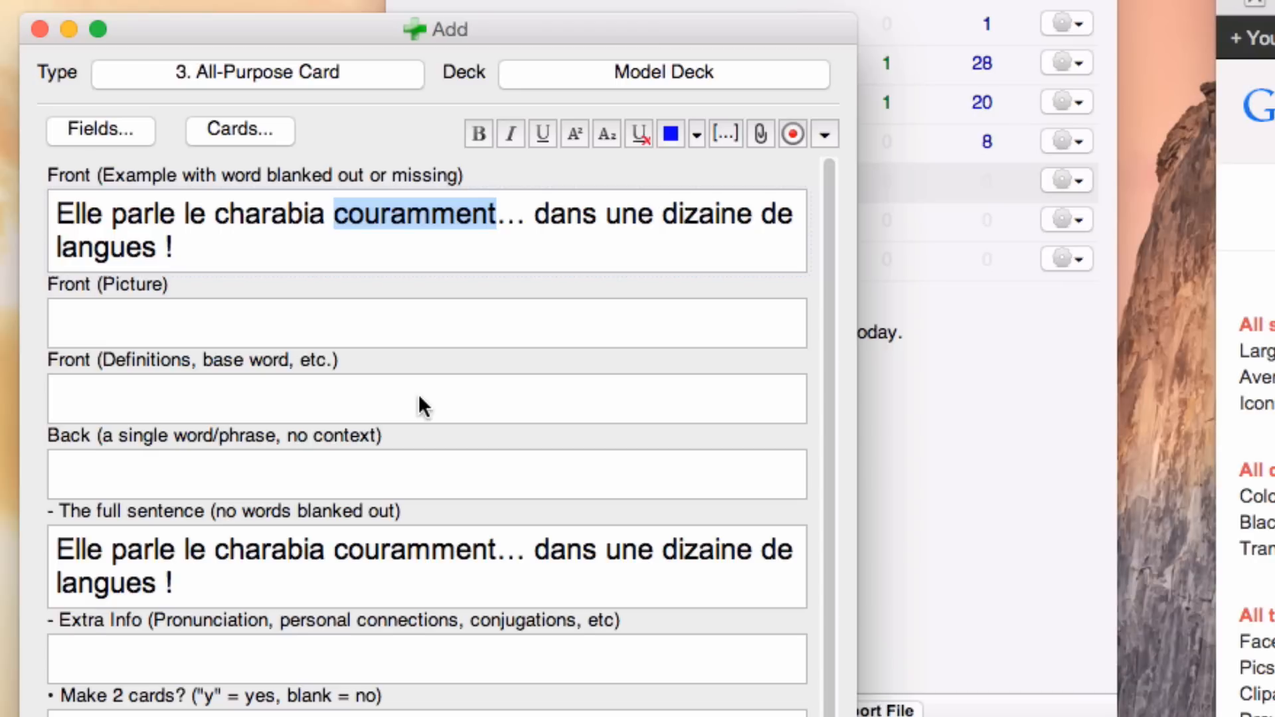
type("__")
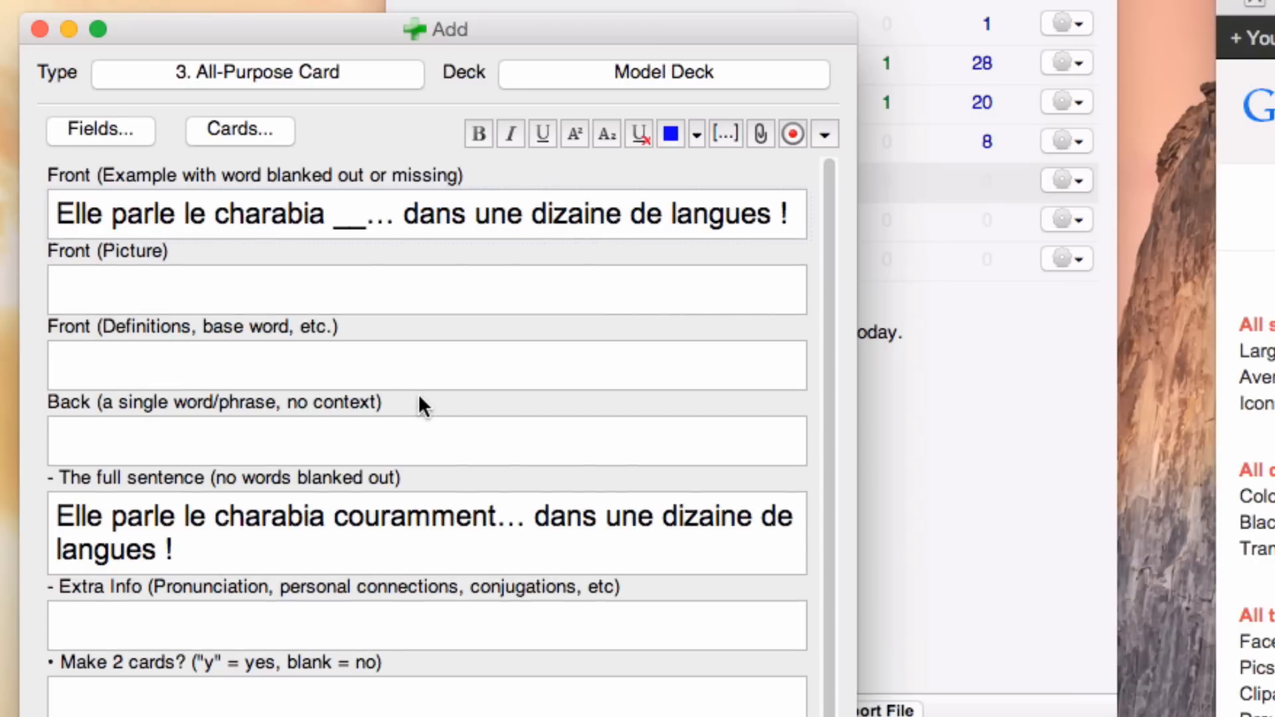
Step: Try a longer row of underscores as the blank in the front example sentence, and revert it to "__"
left_click_drag(370, 217, 325, 222)
type("_______")
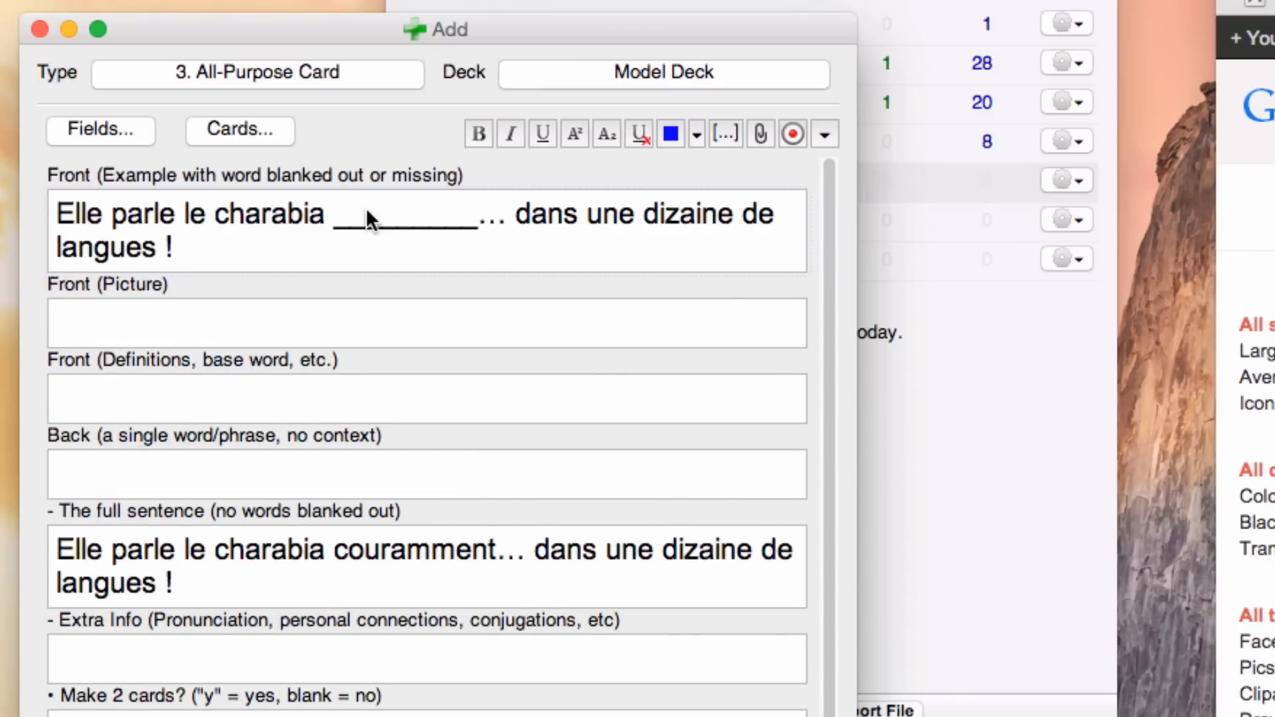
left_click(358, 213, "shift")
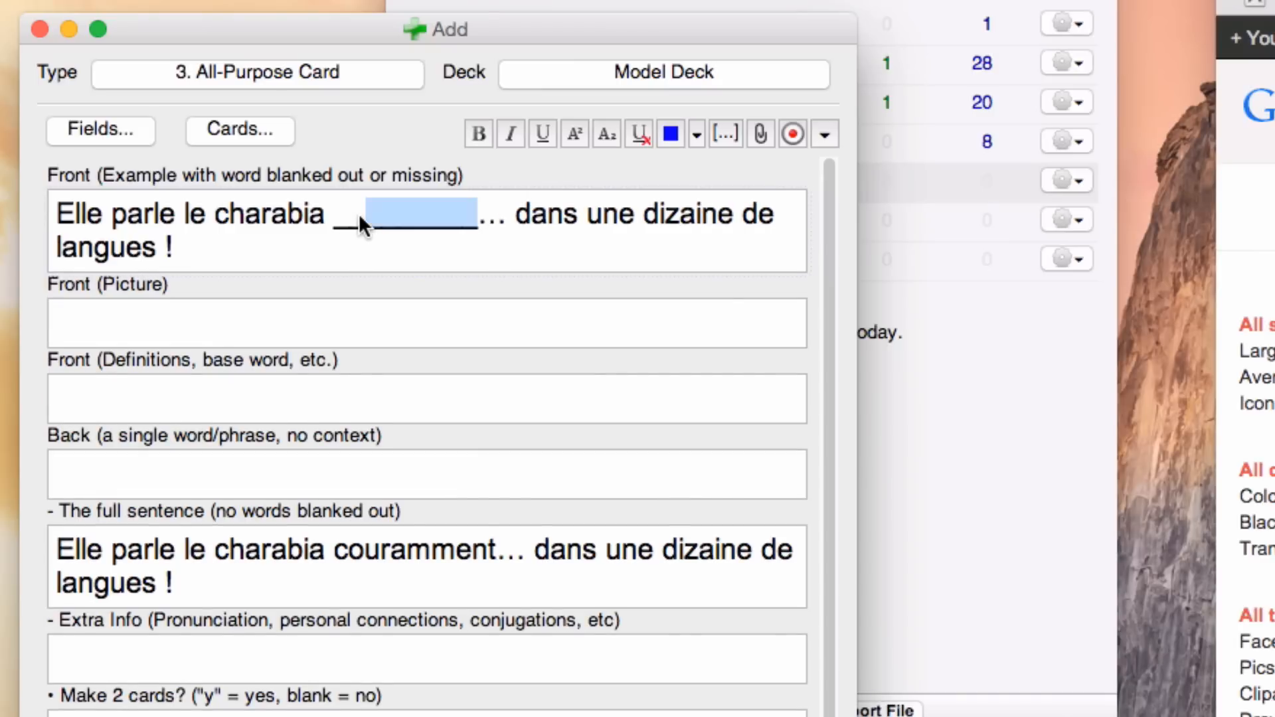
key("BackSpace")
key("BackSpace")
key("BackSpace")
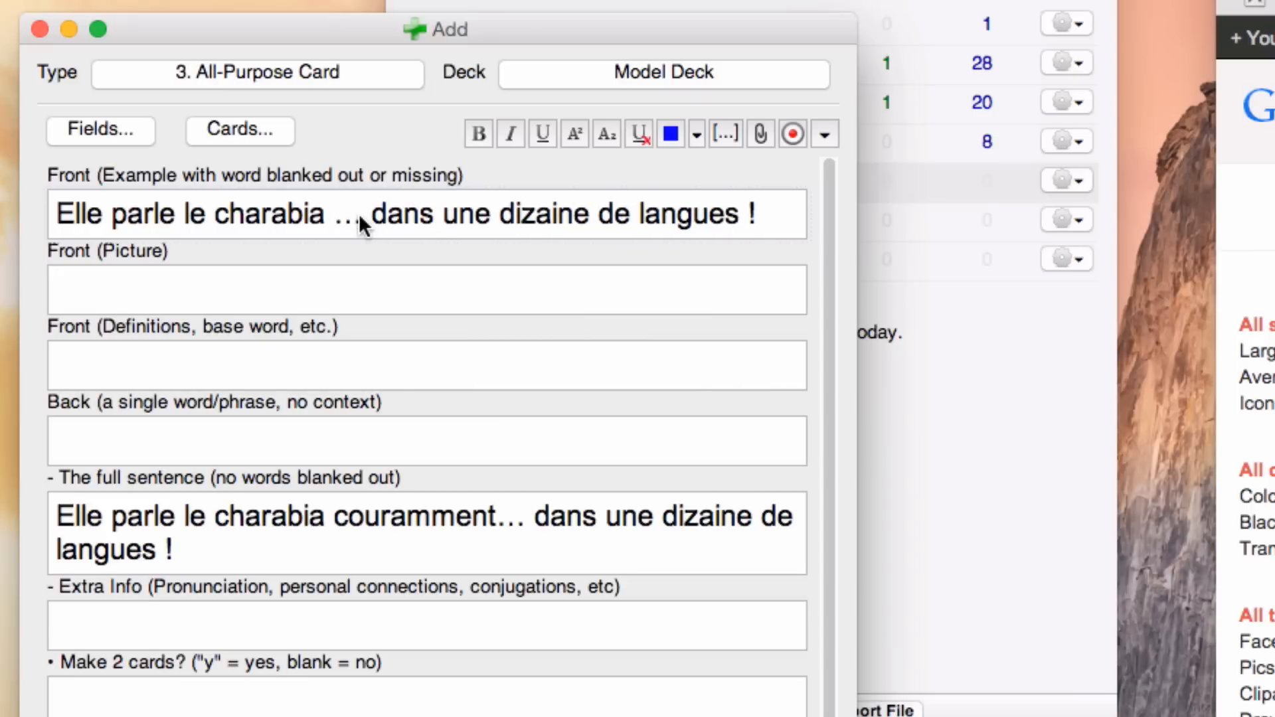
type("__")
left_click(56, 214)
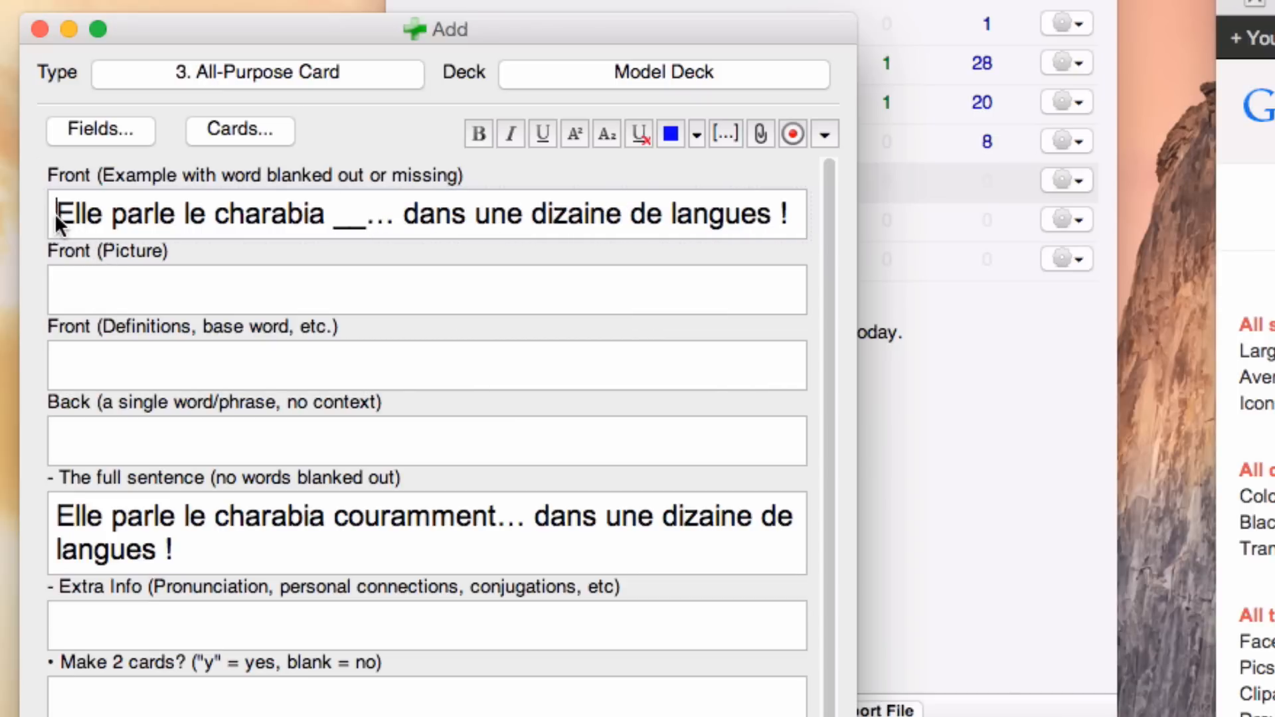
left_click_drag(56, 213, 348, 190)
left_click(344, 226)
left_click(261, 293)
Step: Copy the grazia.fr image from the search results in Chrome and paste it into Anki's Front (Picture) field
left_click(1146, 400)
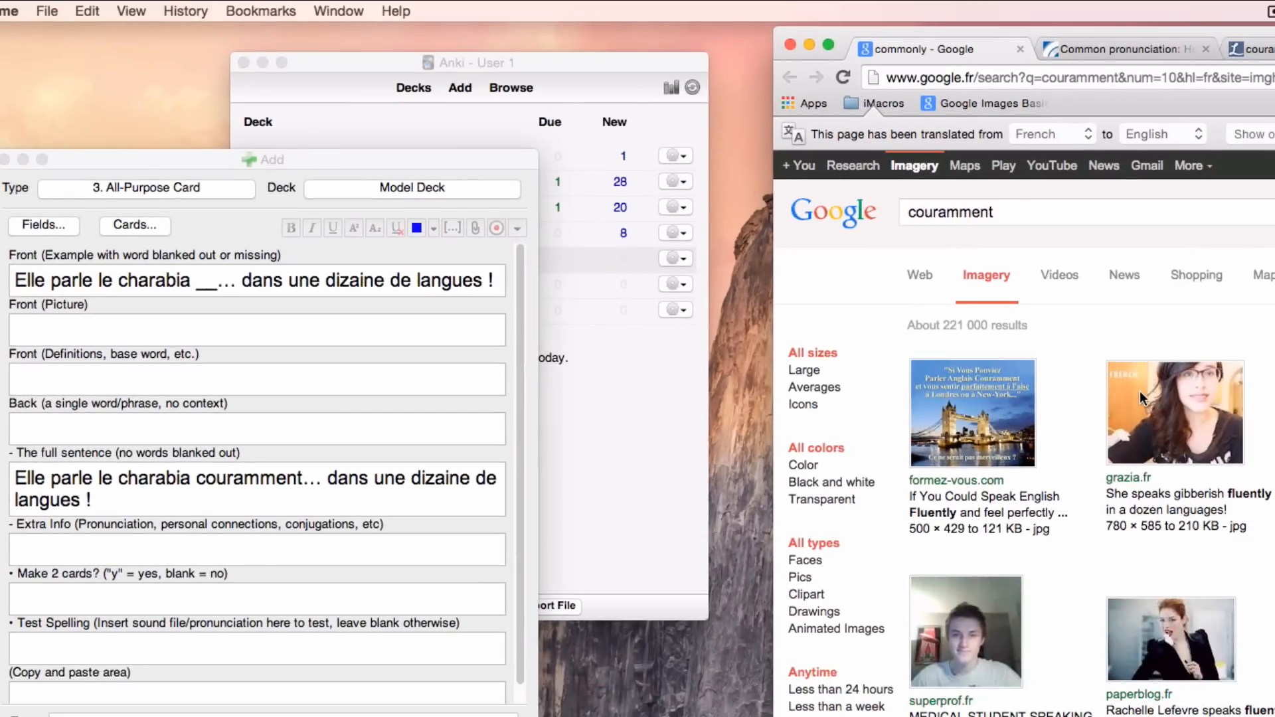
right_click(1140, 391)
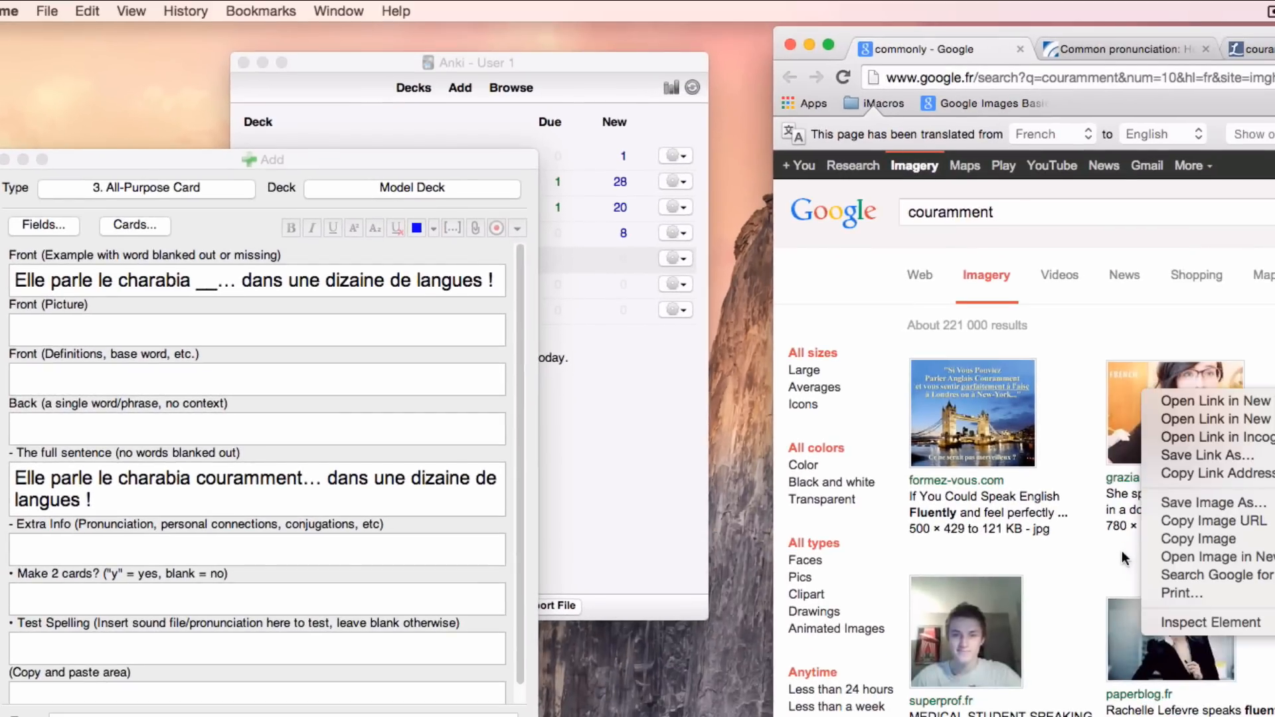
left_click(1187, 537)
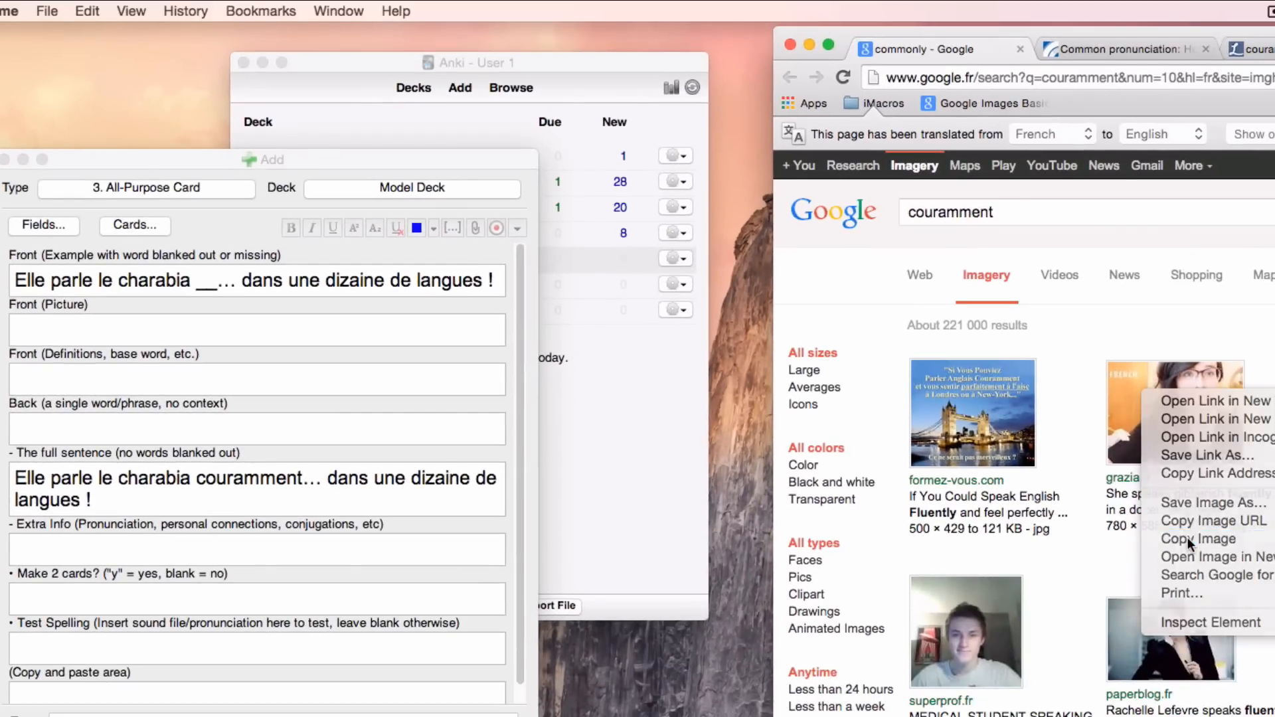
right_click(46, 328)
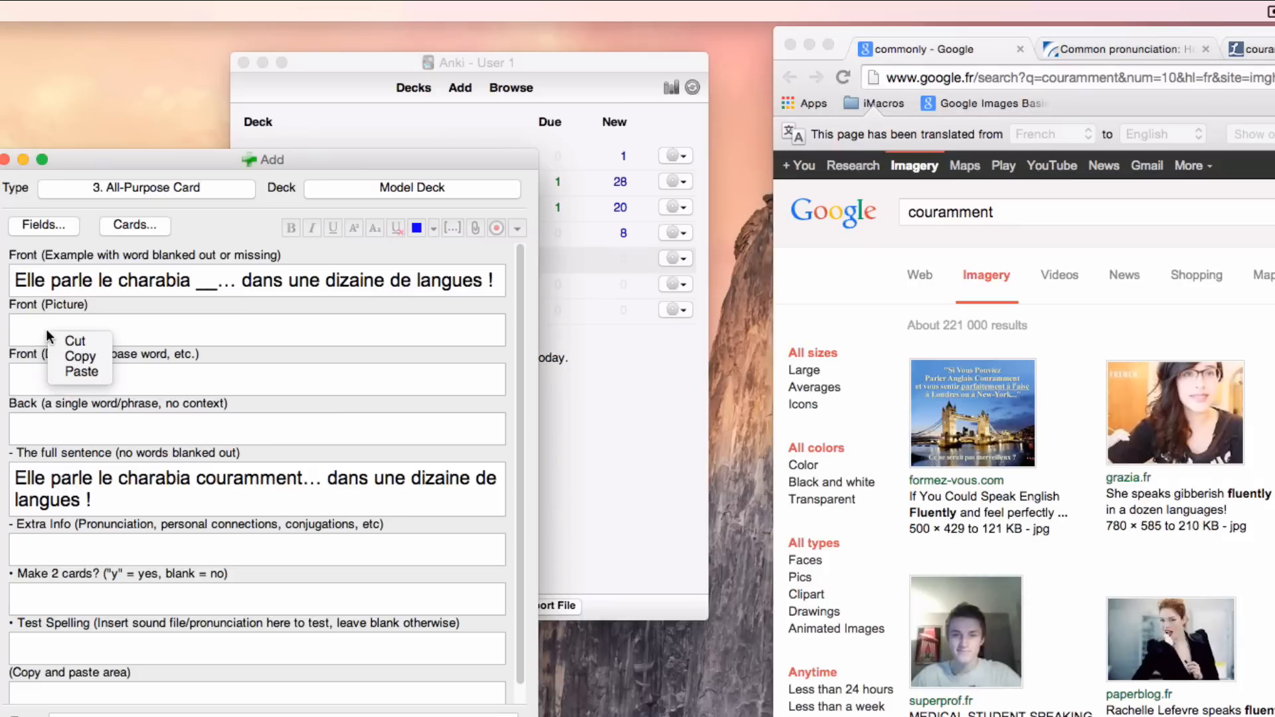
left_click(33, 328)
right_click(45, 327)
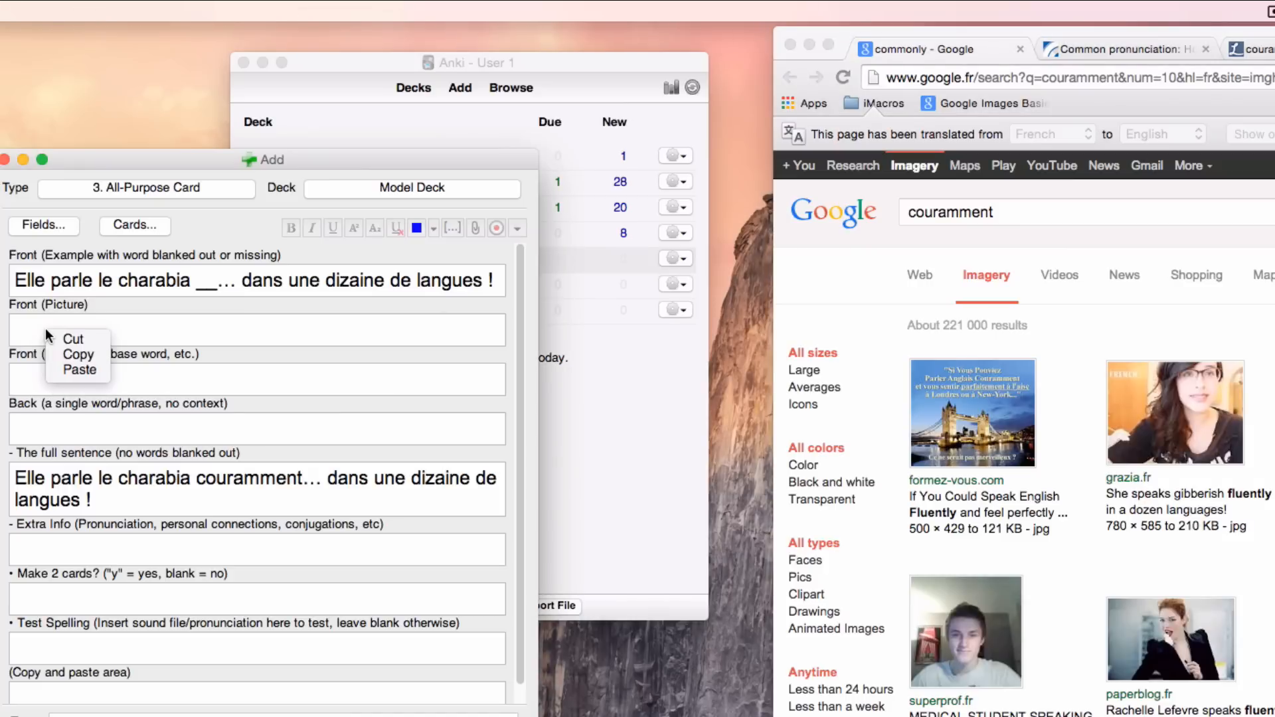
left_click(79, 371)
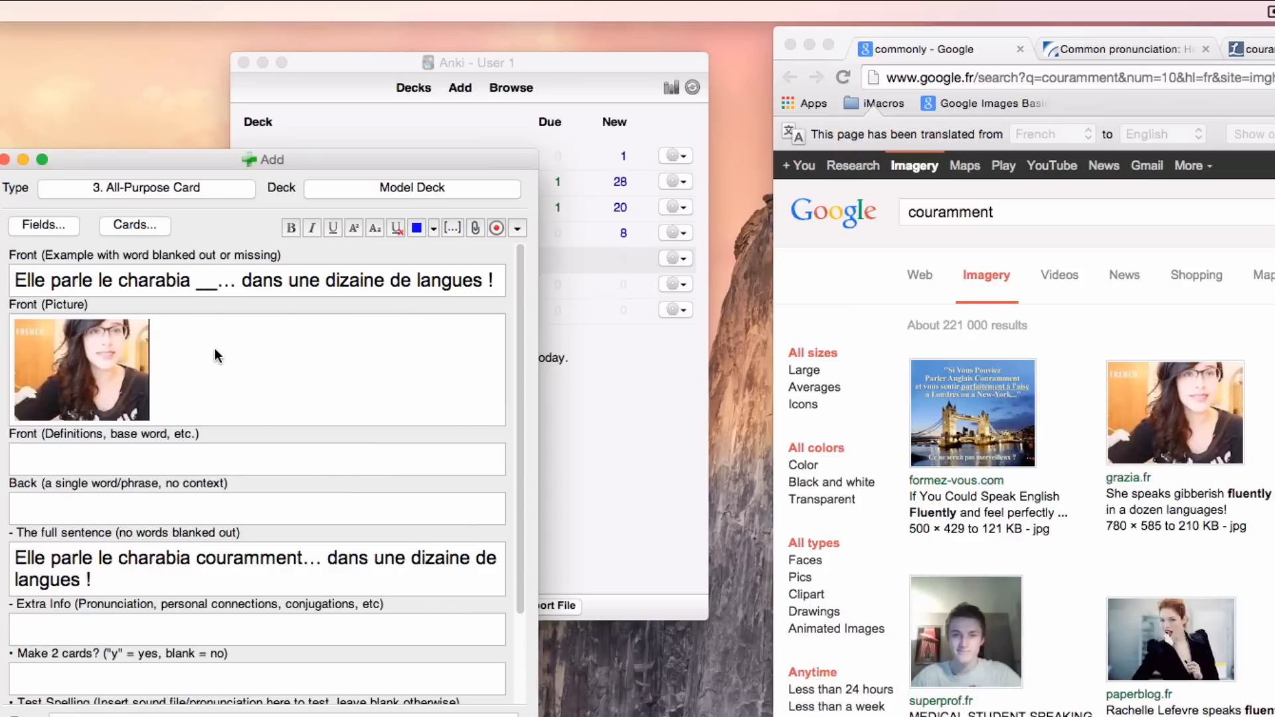
Step: Copy the word "couramment" from the full sentence field into the Back (a single word/phrase, no context) field
left_click(50, 511)
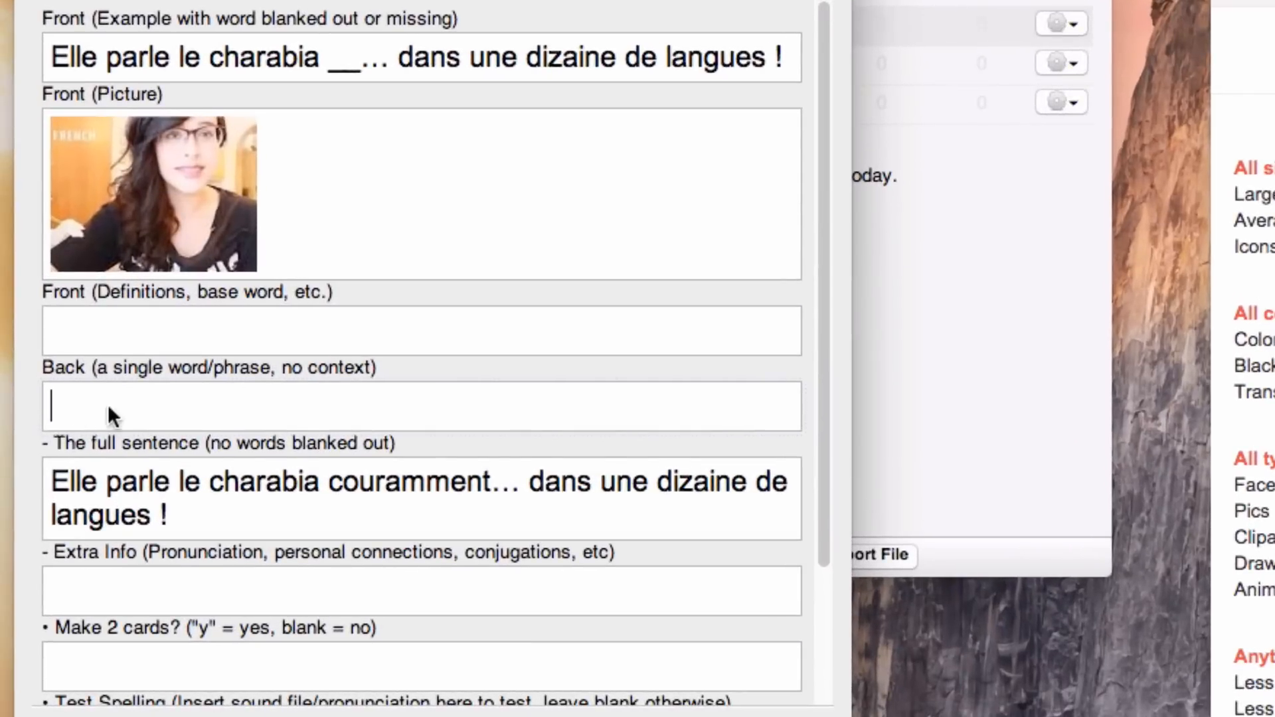
left_click(403, 479)
double_click(404, 478)
key("super+c")
left_click(233, 388)
key("super+v")
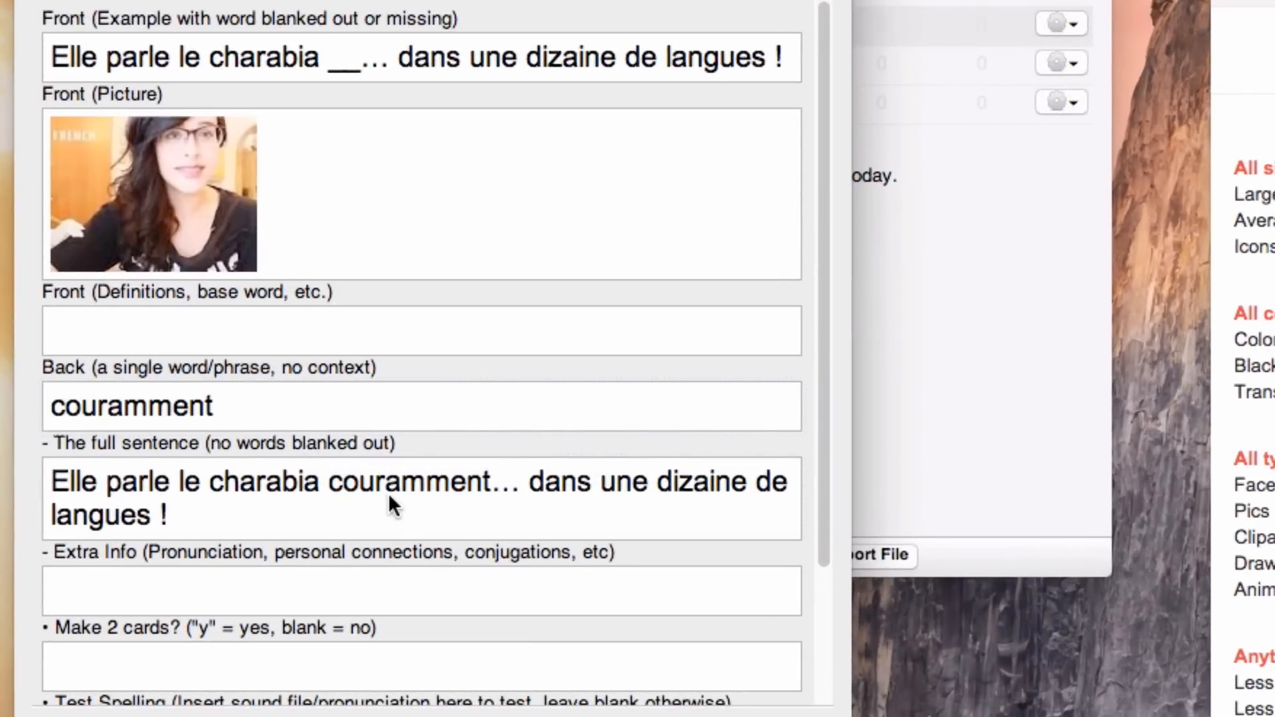
left_click_drag(242, 404, 7, 415)
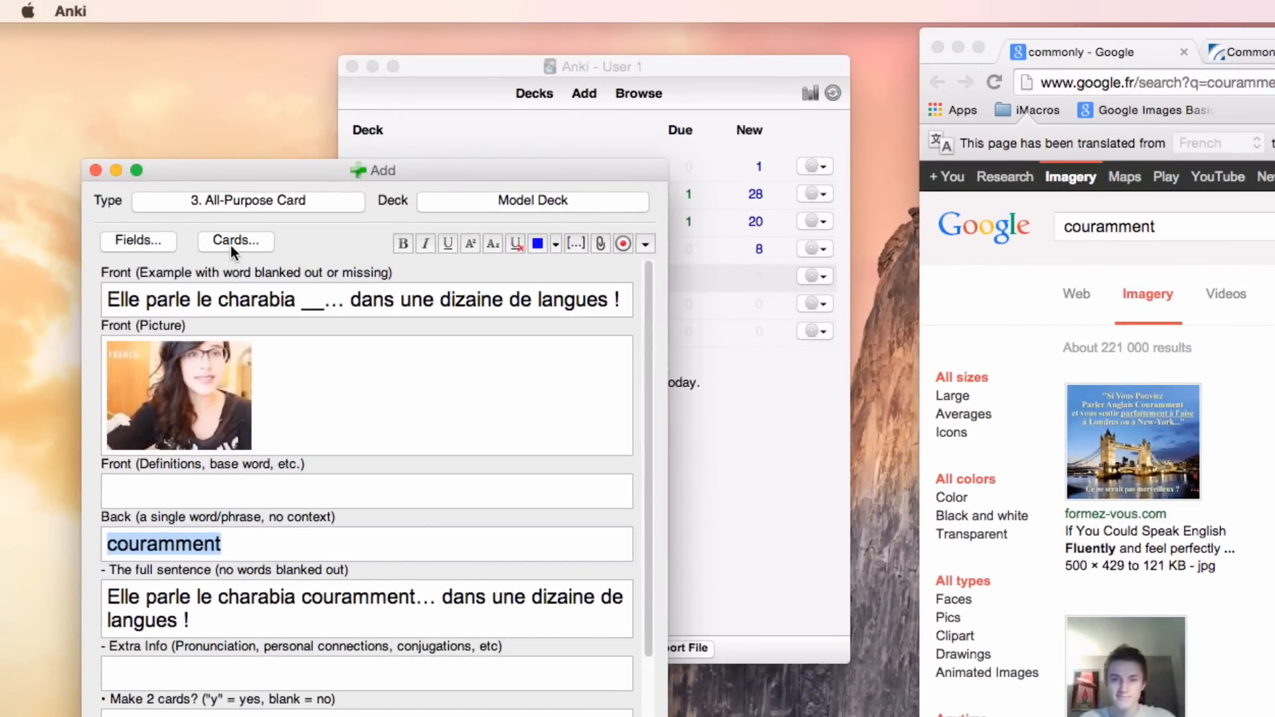
Step: Open the note's card templates and examine the front and back previews of Card 1: What word fits into the blank?
left_click(234, 241)
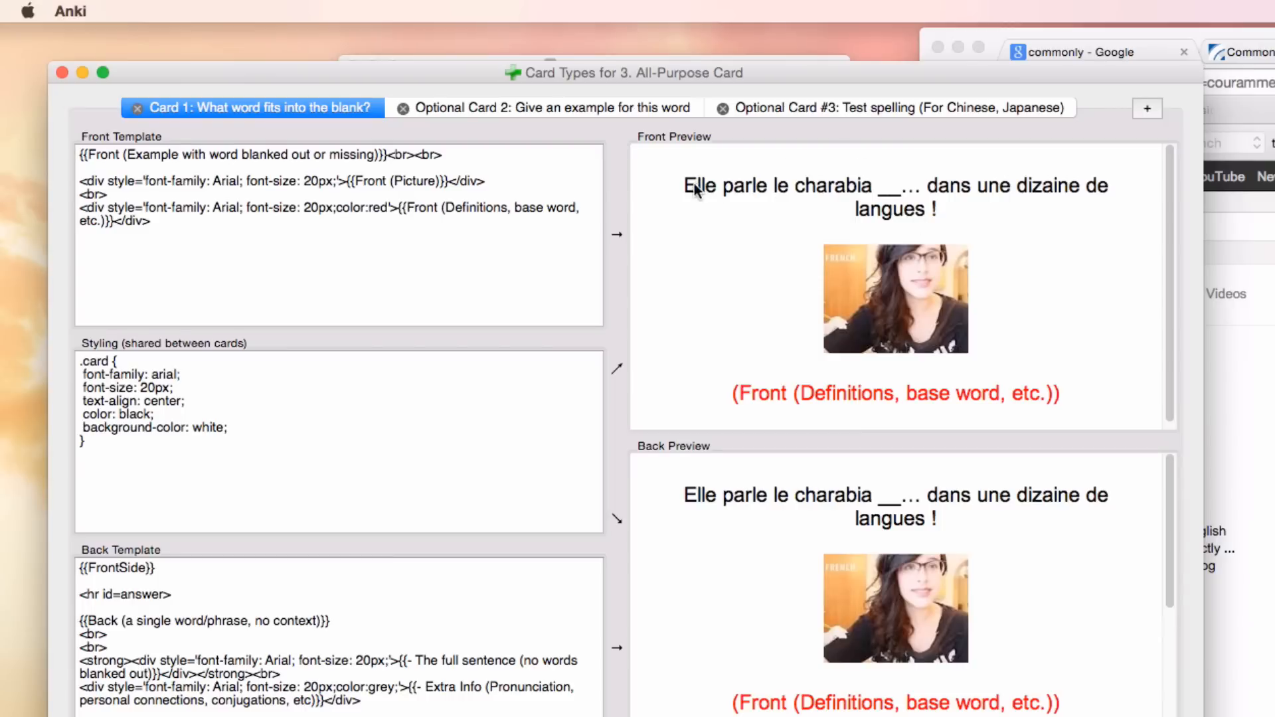
left_click_drag(686, 186, 987, 220)
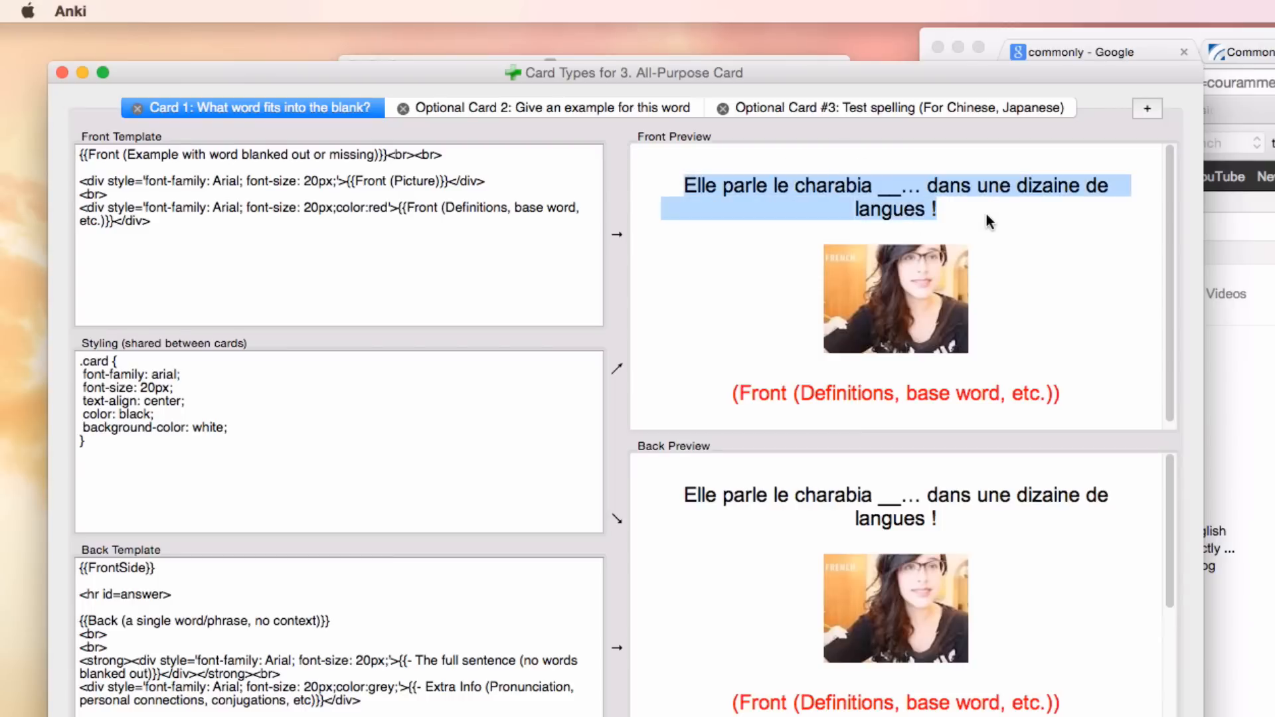
left_click(956, 289)
left_click_drag(1163, 525, 1169, 654)
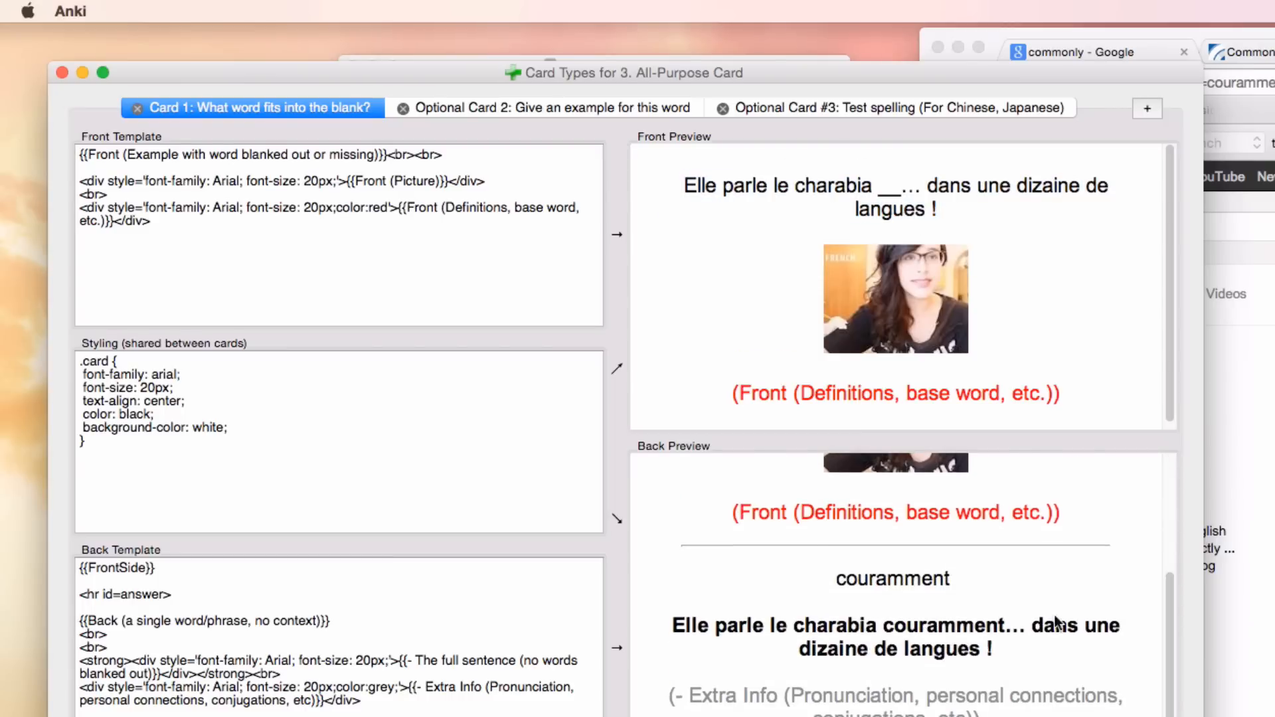
left_click_drag(834, 579, 992, 581)
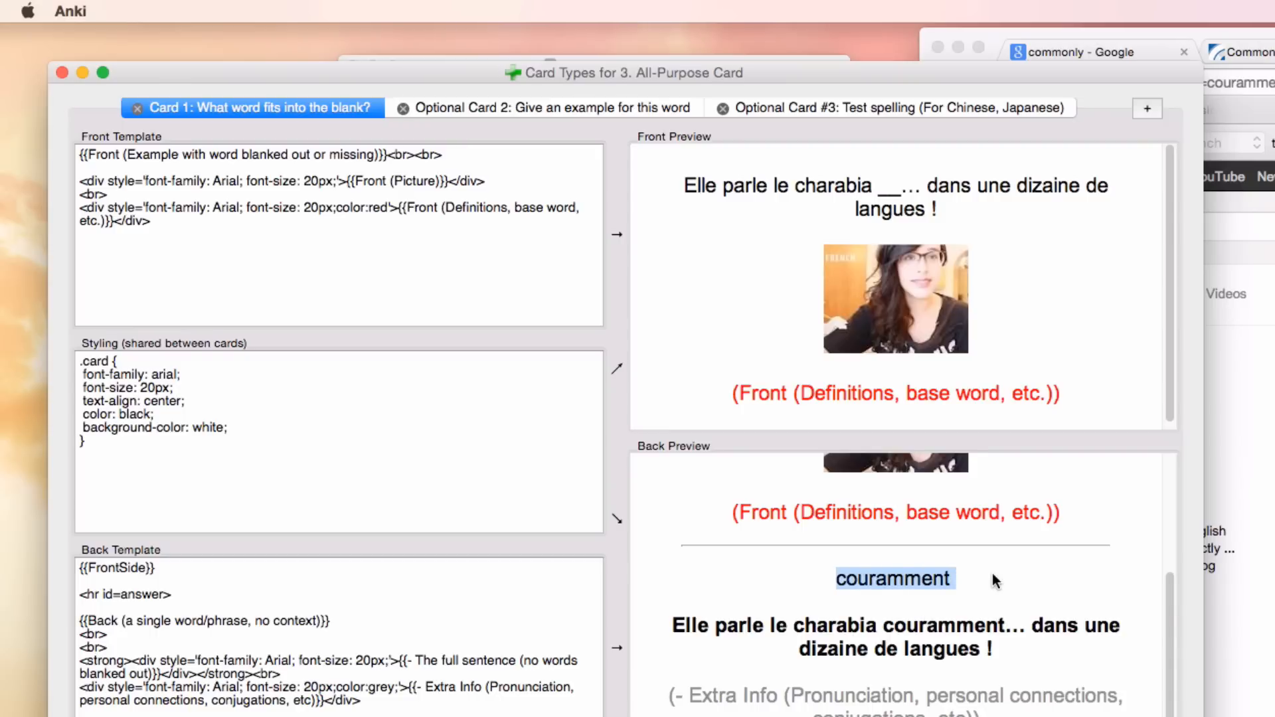
left_click(992, 572)
Step: Examine the front and back previews of Optional Card 2: Give an example for this word, and close the card templates
left_click(538, 108)
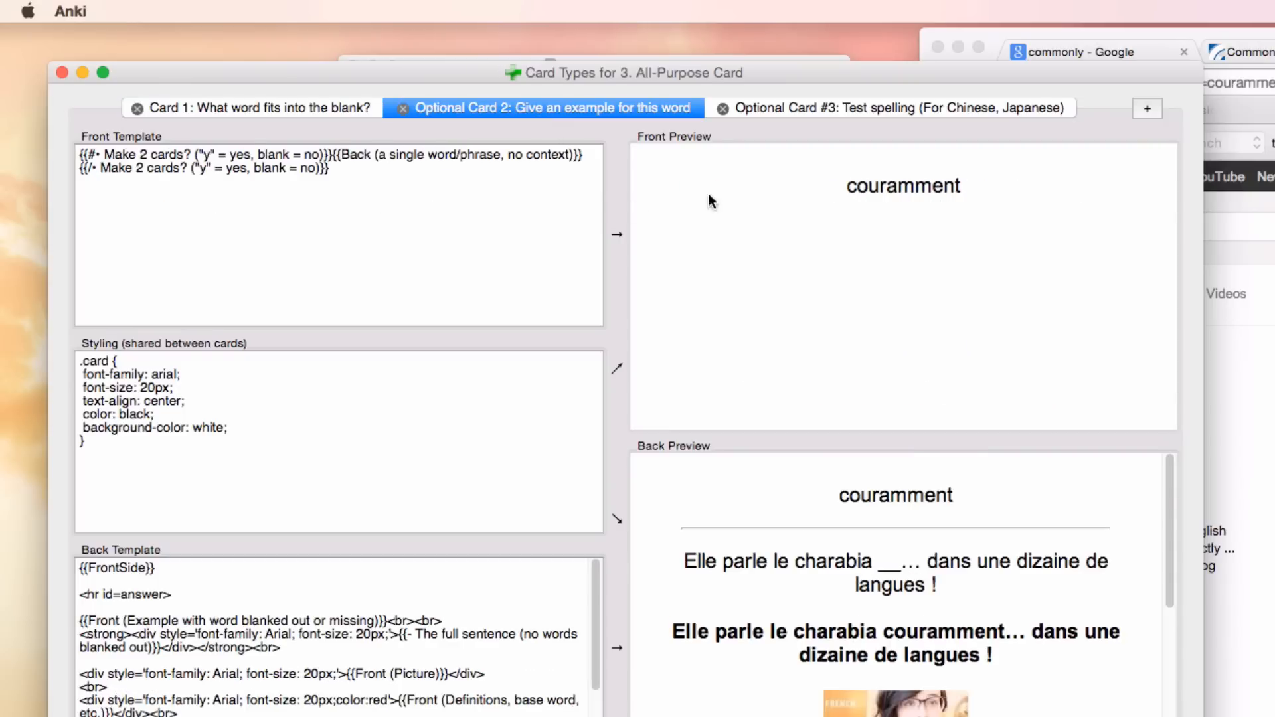
left_click_drag(847, 186, 988, 174)
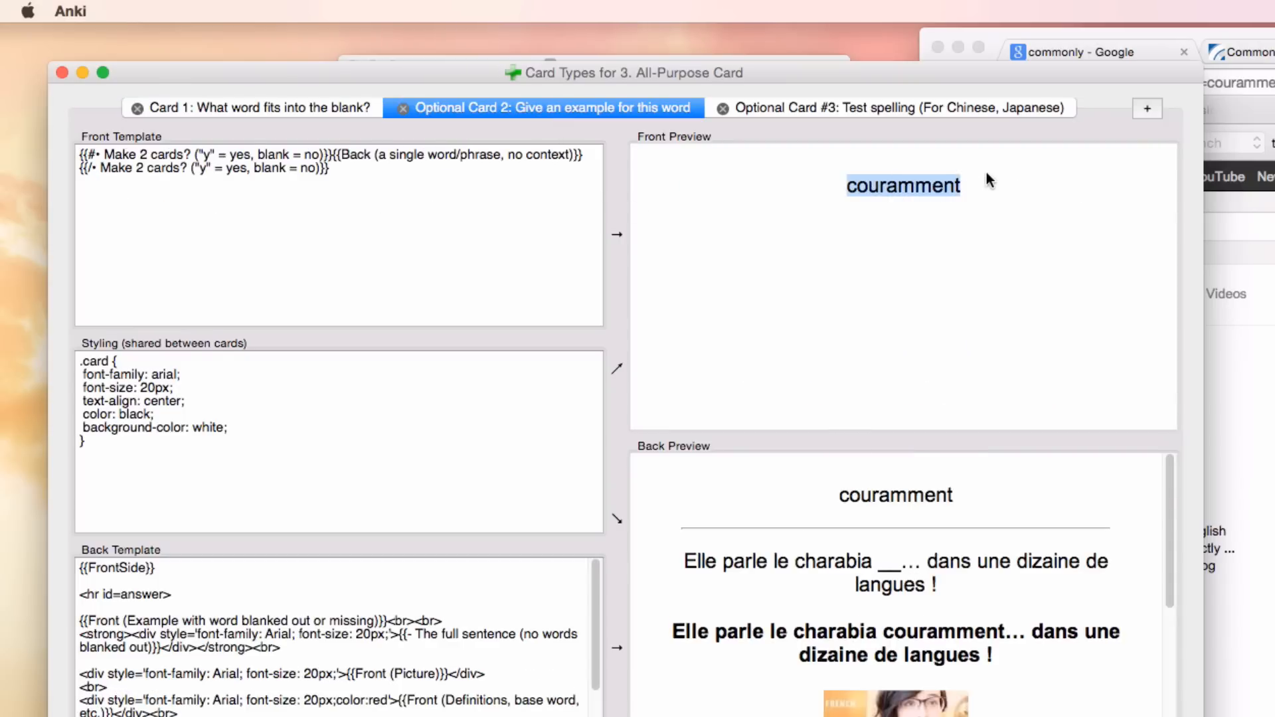
left_click(981, 189)
left_click_drag(847, 191, 976, 182)
double_click(747, 561)
left_click(884, 500)
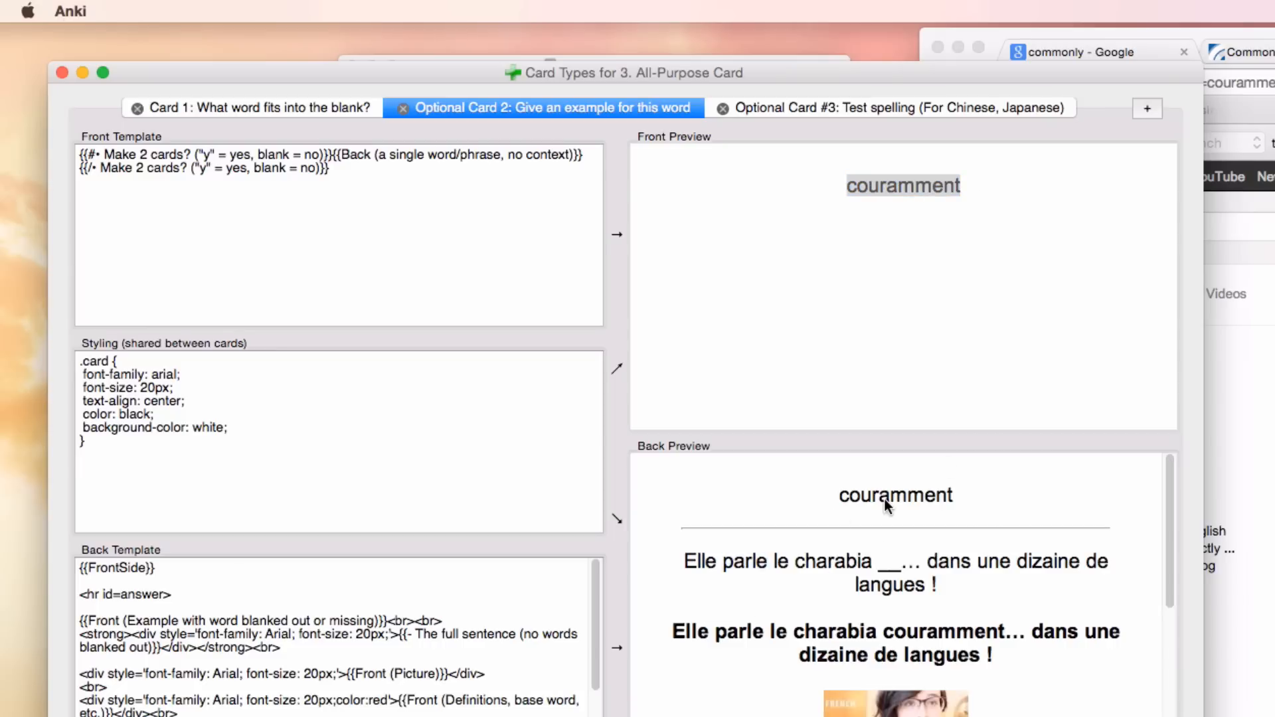
left_click(902, 203)
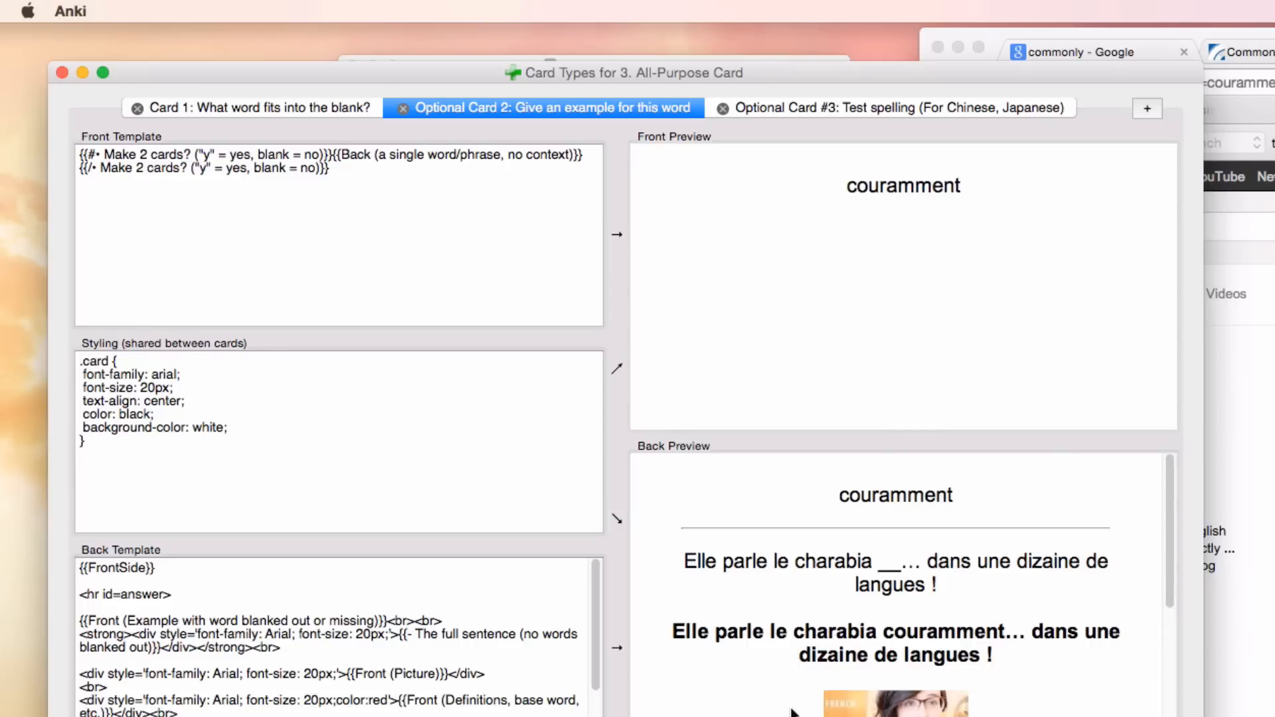
scroll(1164, 580, "down", 5)
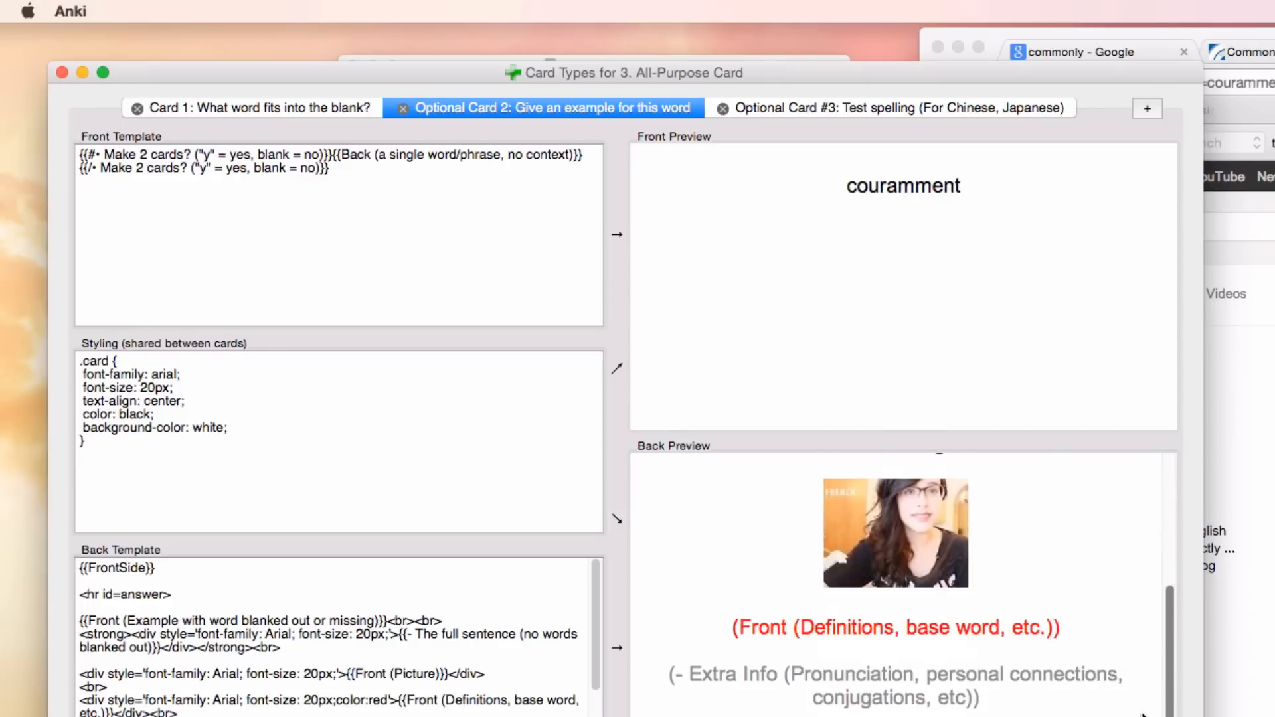
key("Escape")
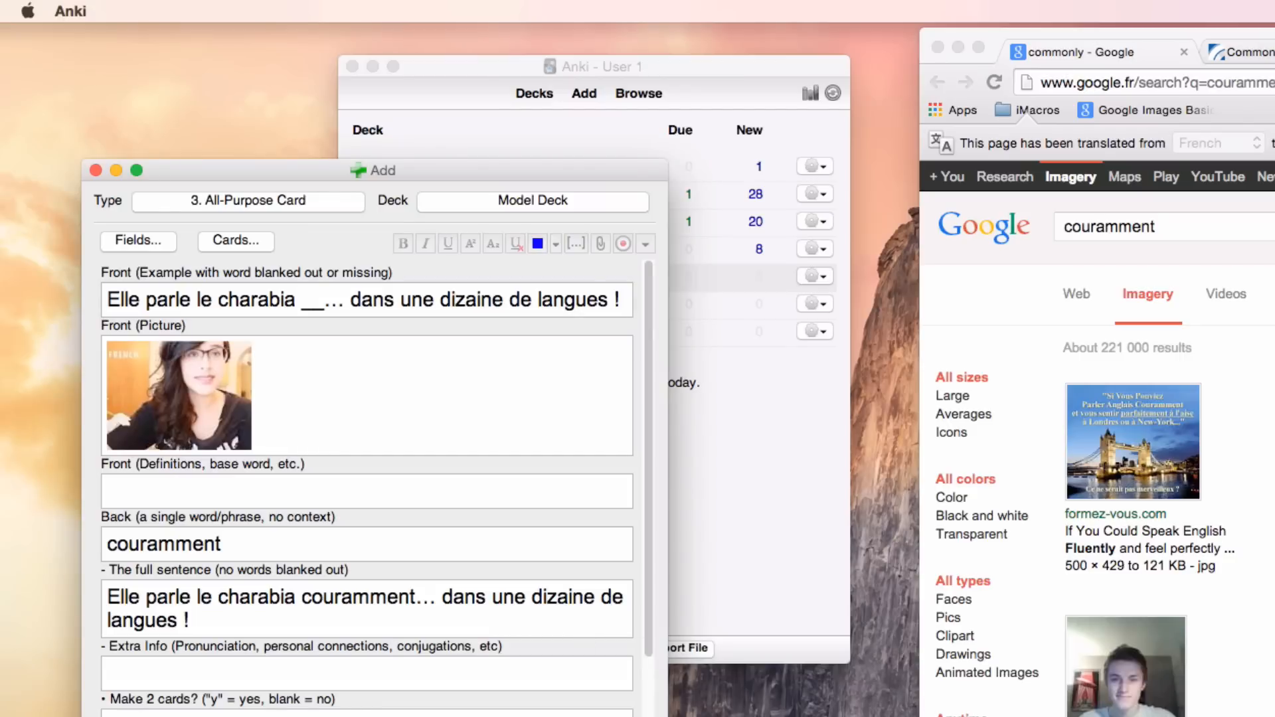
Step: Widen the Add window and activate the Front (Definitions, base word, etc.) field
left_click_drag(667, 716, 742, 716)
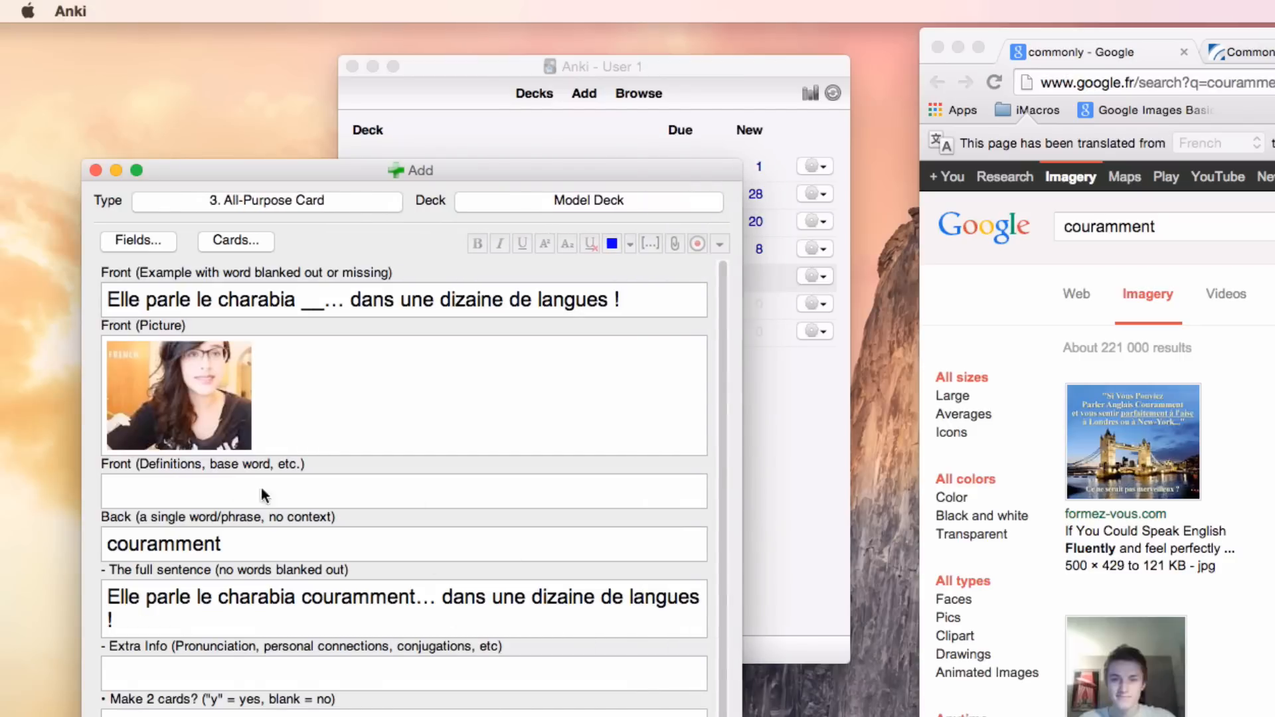
left_click(142, 488)
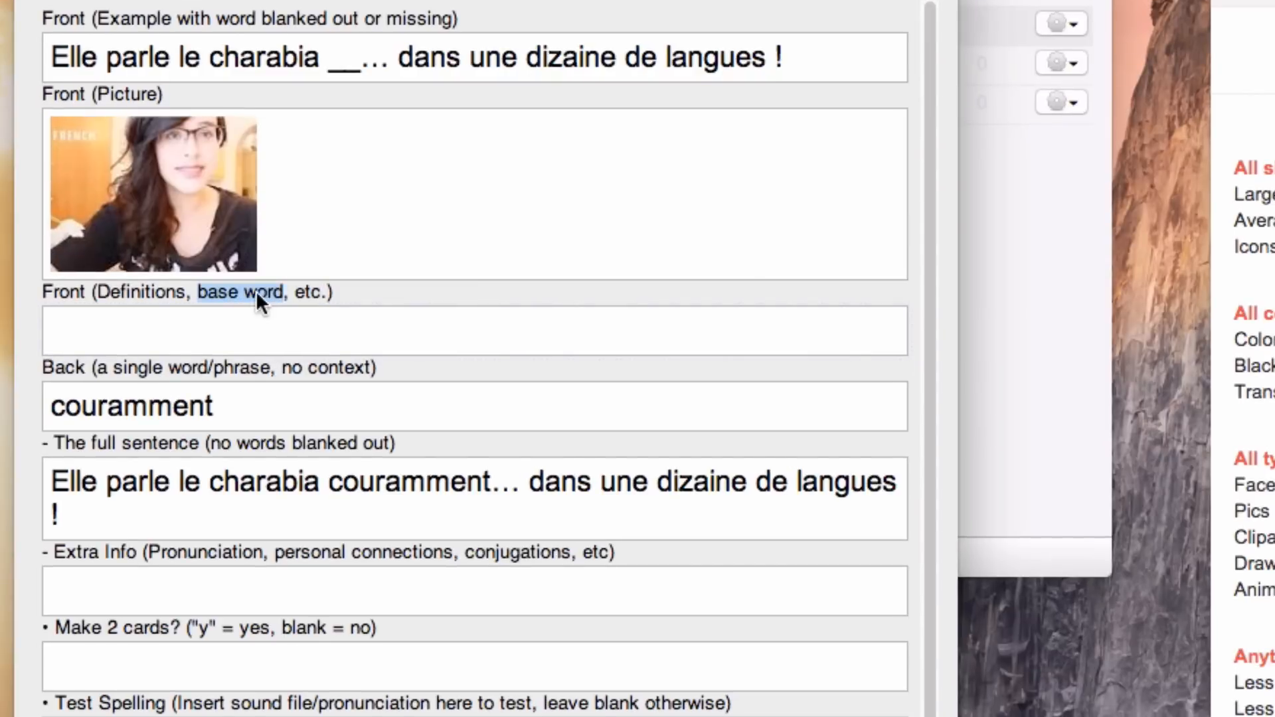
double_click(133, 286)
left_click(150, 341)
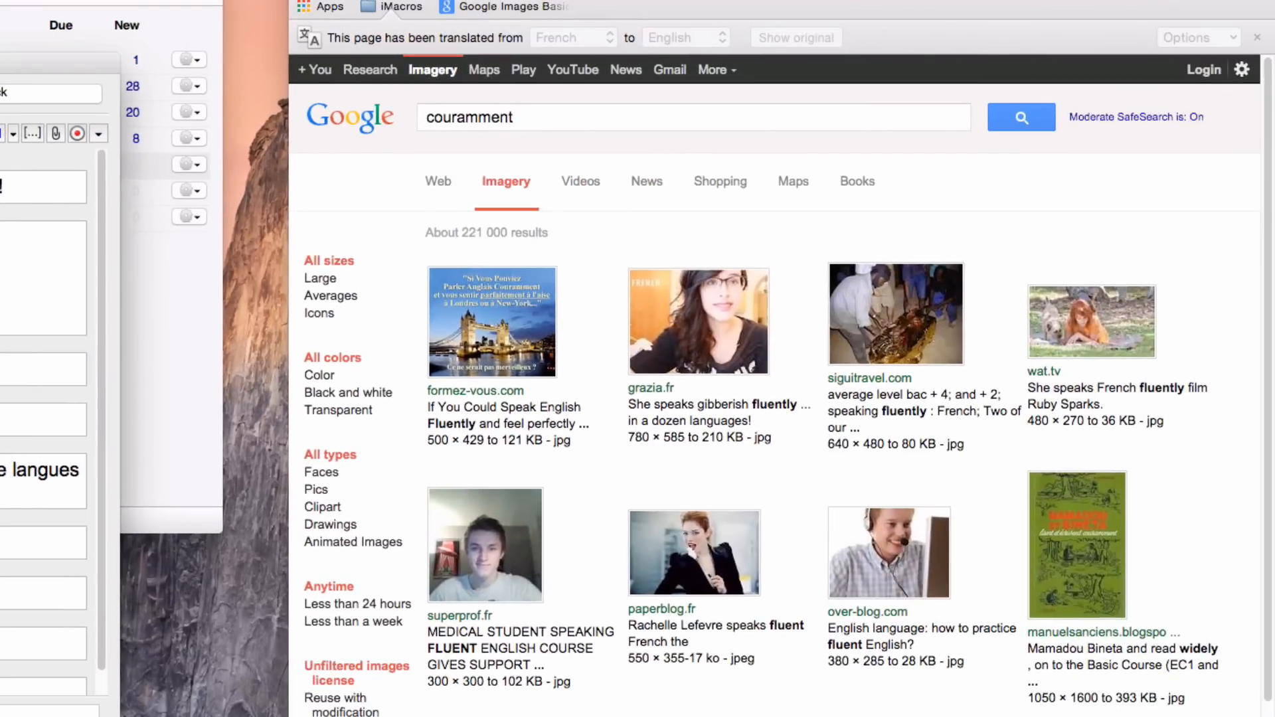
Step: Copy the original French definition "D'une manière courante, avec facilité." from Wiktionnaire in Chrome into Anki's Front (Definitions, base word, etc.) field
left_click(564, 1)
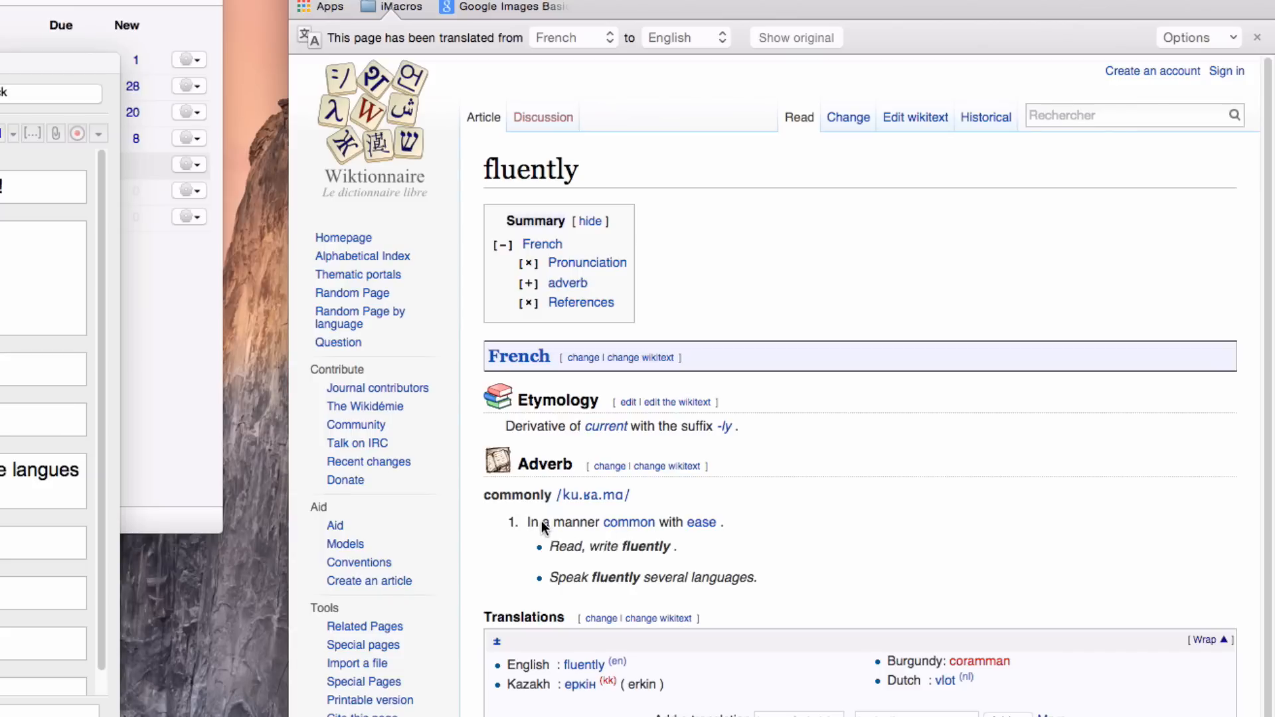
mouse_move(564, 523)
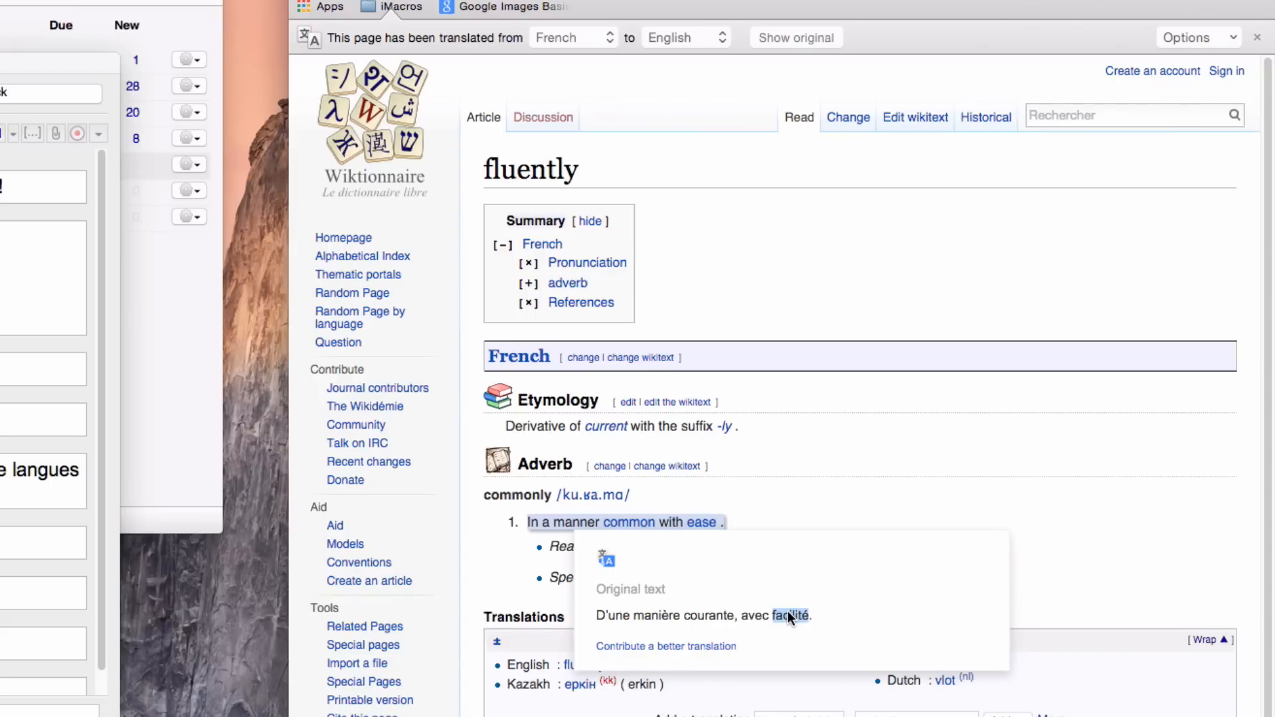
mouse_move(567, 547)
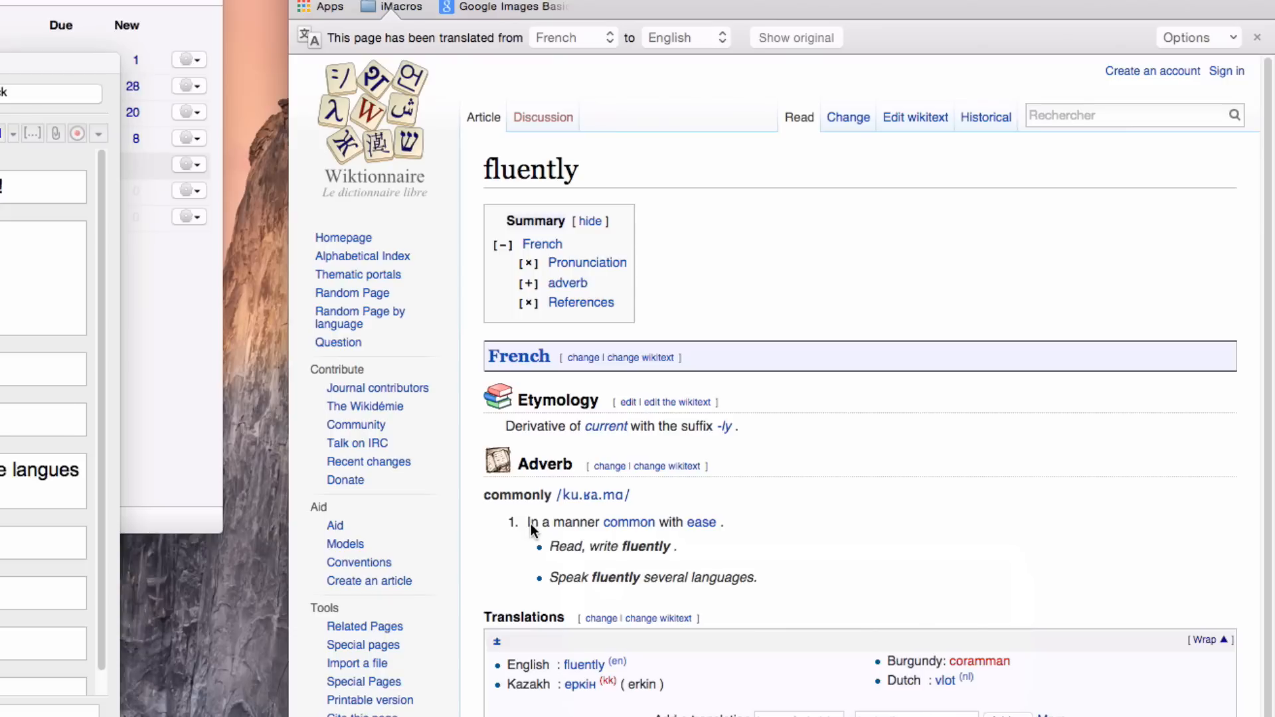
left_click_drag(560, 620, 801, 620)
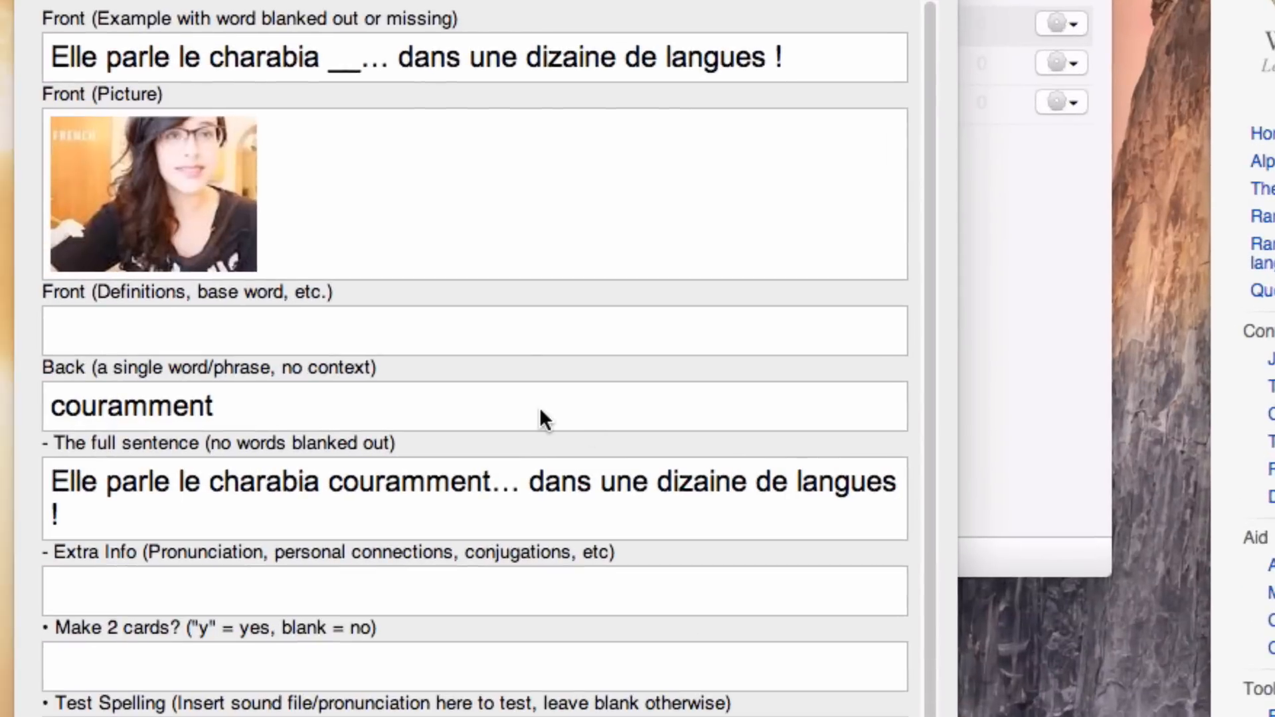
left_click(483, 325)
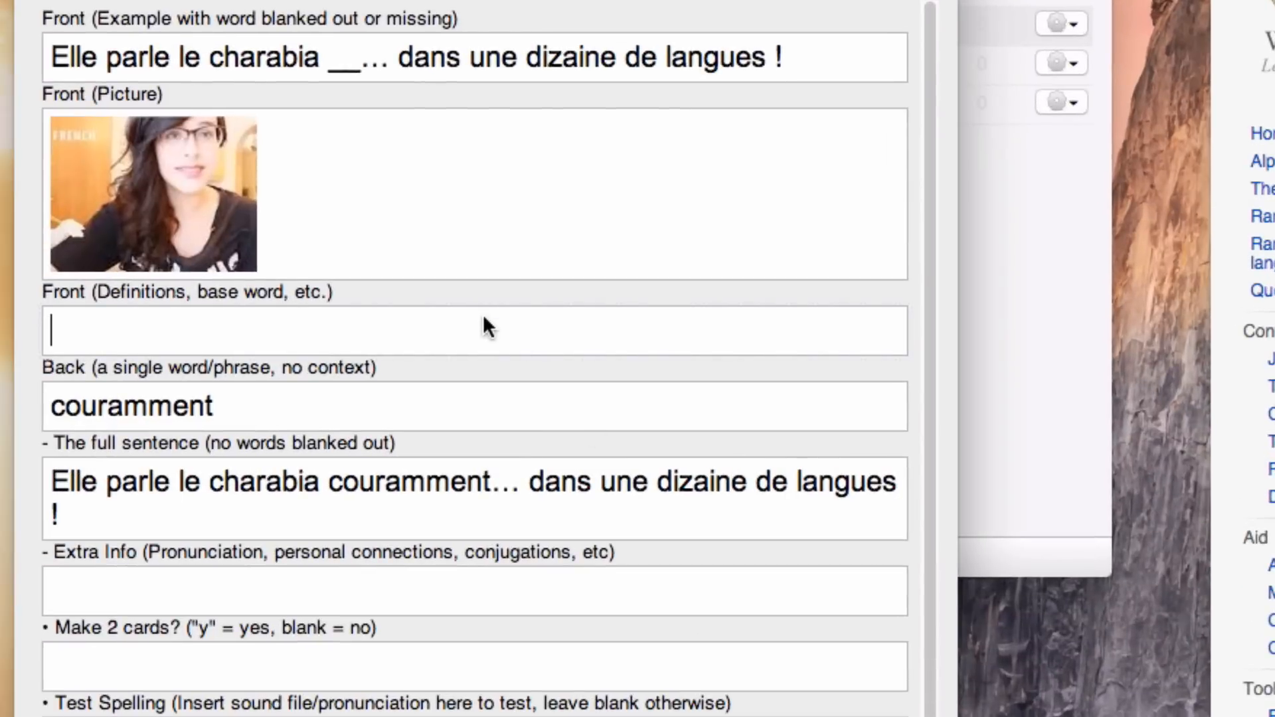
key("super+v")
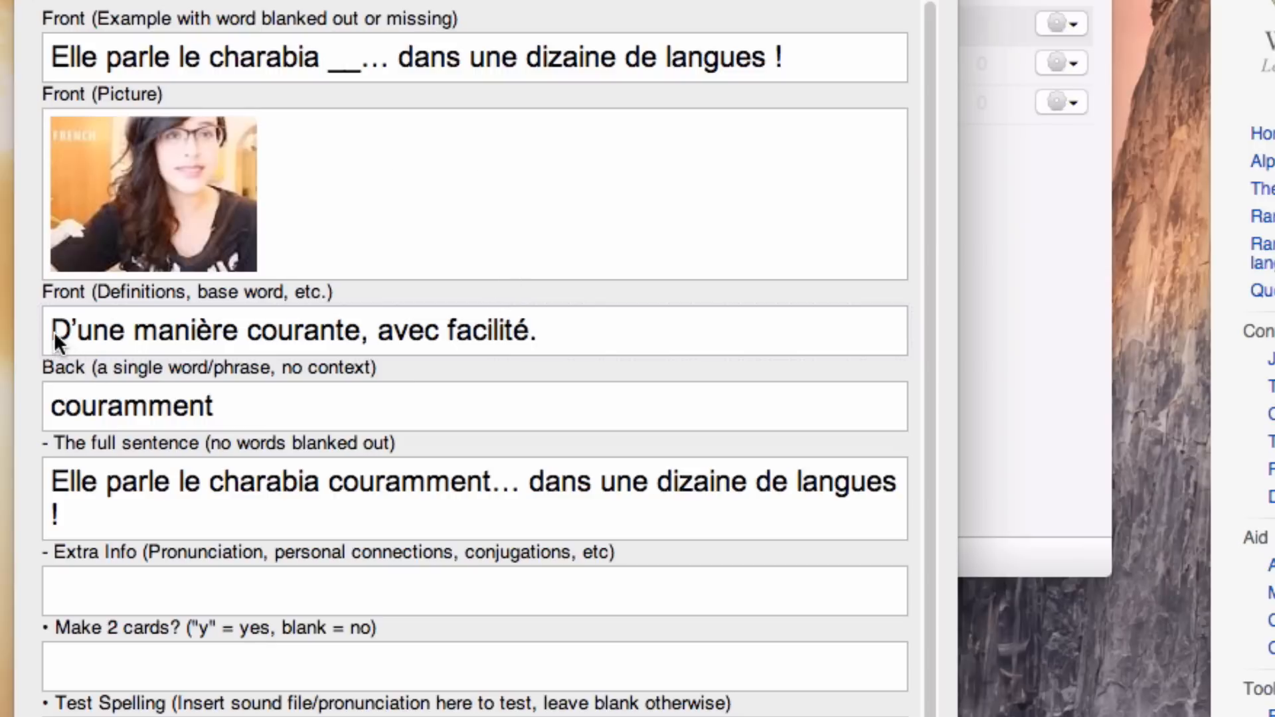
left_click_drag(53, 331, 502, 335)
left_click(591, 325)
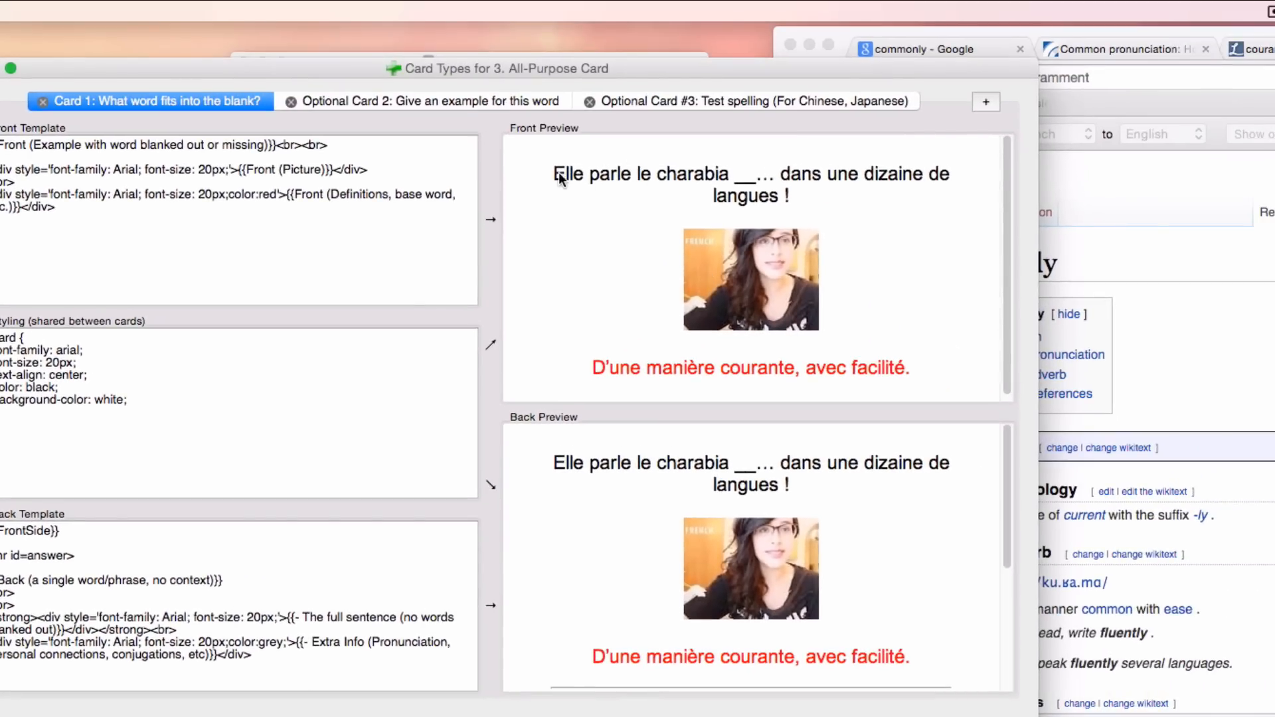
Step: Check how the example sentence, picture and definition appear in the Card 1 front preview, and return to the note
left_click_drag(563, 178, 798, 193)
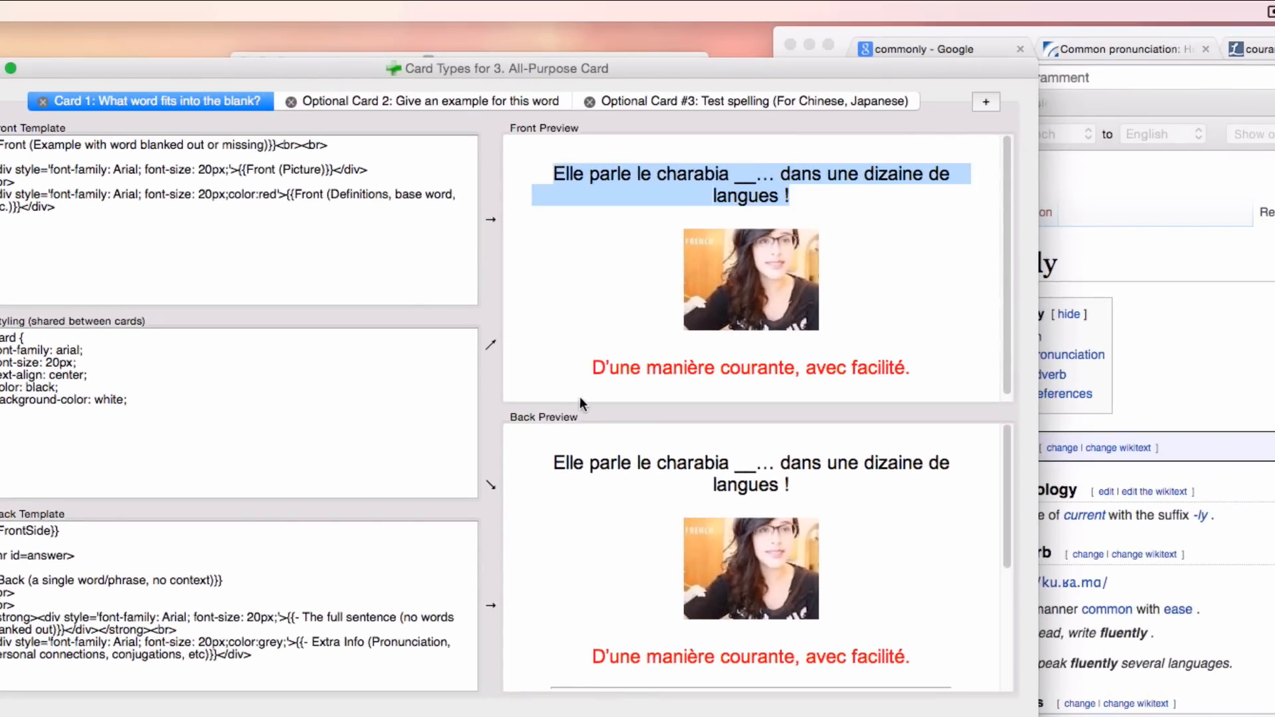
left_click_drag(591, 366, 928, 373)
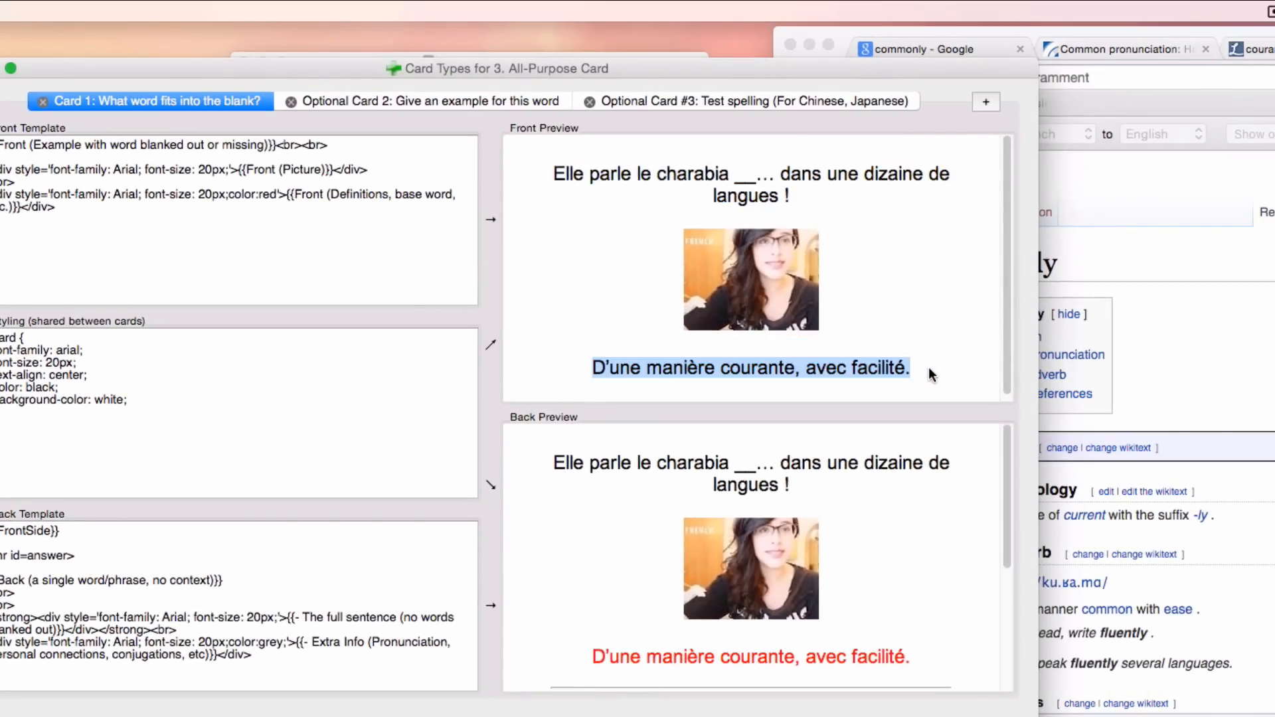
left_click(795, 362)
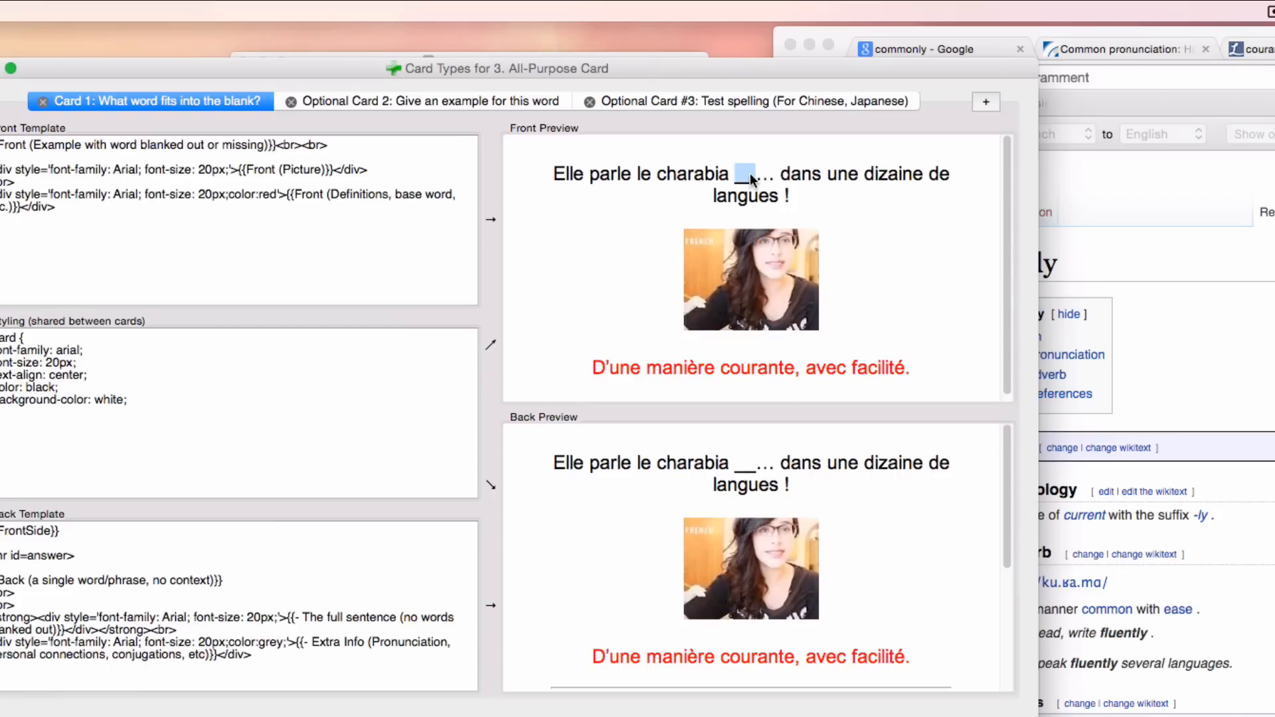
left_click(610, 367)
left_click_drag(595, 368, 919, 367)
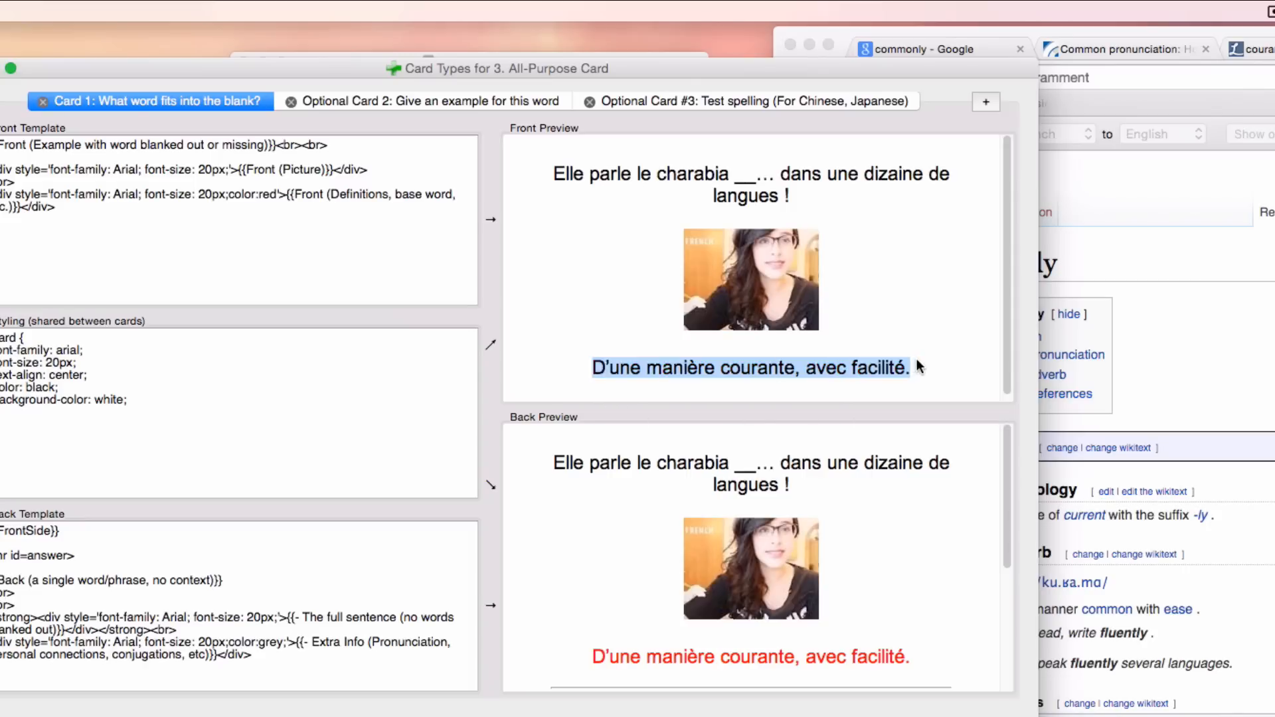
left_click(918, 367)
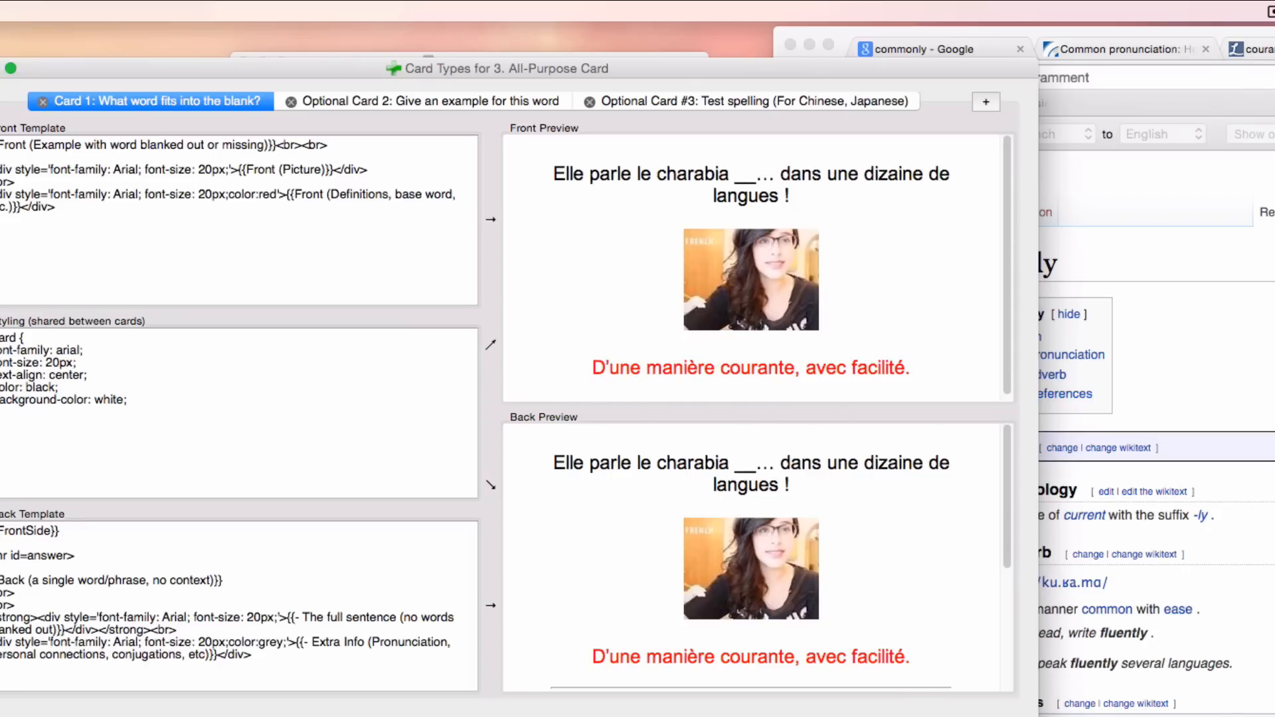
left_click(978, 716)
left_click_drag(393, 463, 13, 459)
left_click(376, 453)
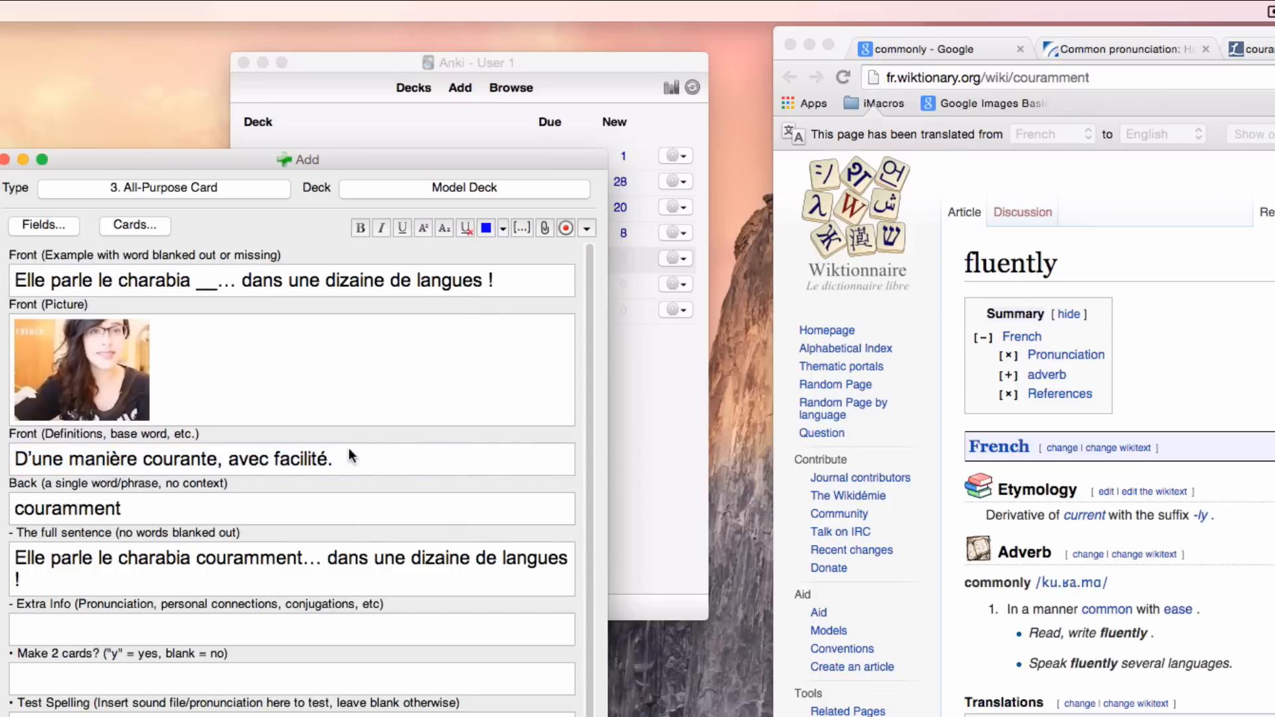
Step: Enter a person's first name as a personal connection in the Extra Info field
left_click(126, 627)
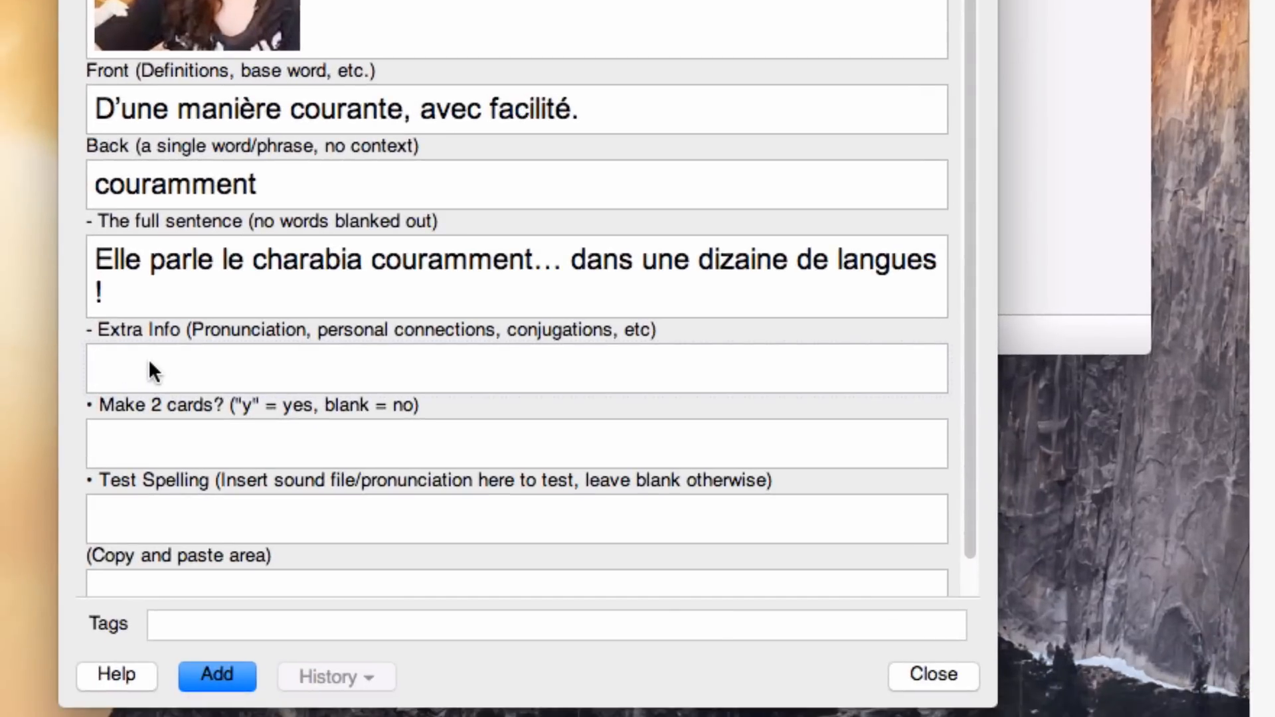
type("Bobby")
left_click_drag(217, 362, 71, 370)
left_click(262, 364)
double_click(539, 328)
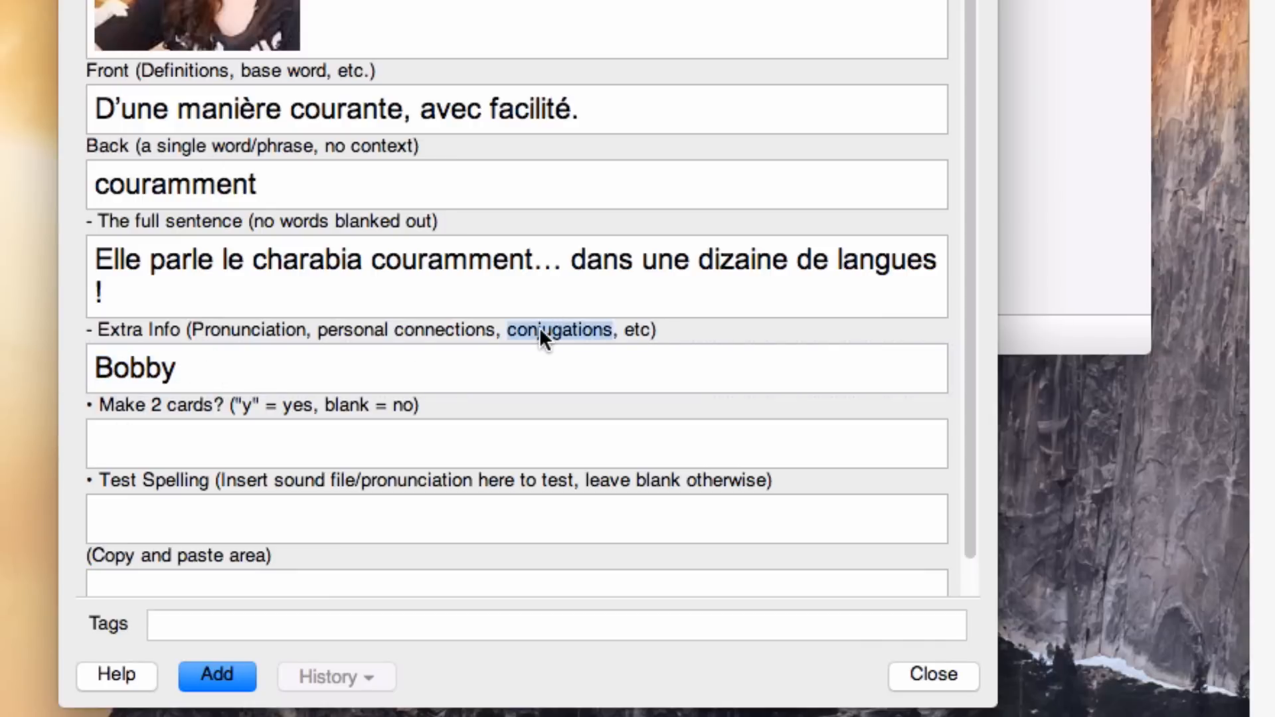
left_click(250, 362)
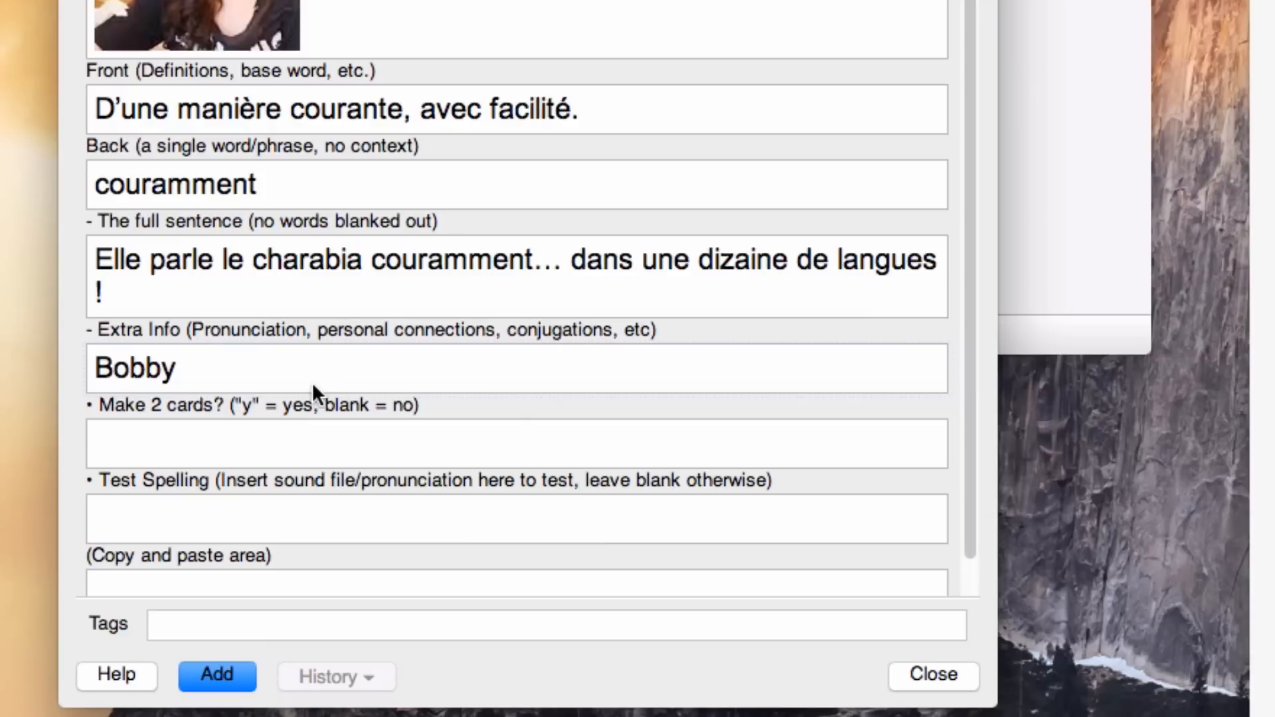
left_click(194, 285)
left_click_drag(95, 259, 139, 285)
left_click(140, 286)
Step: Try "y" in the Make 2 cards? field, and clear the field again
left_click(185, 454)
left_click_drag(85, 403, 458, 400)
left_click(322, 432)
type("y")
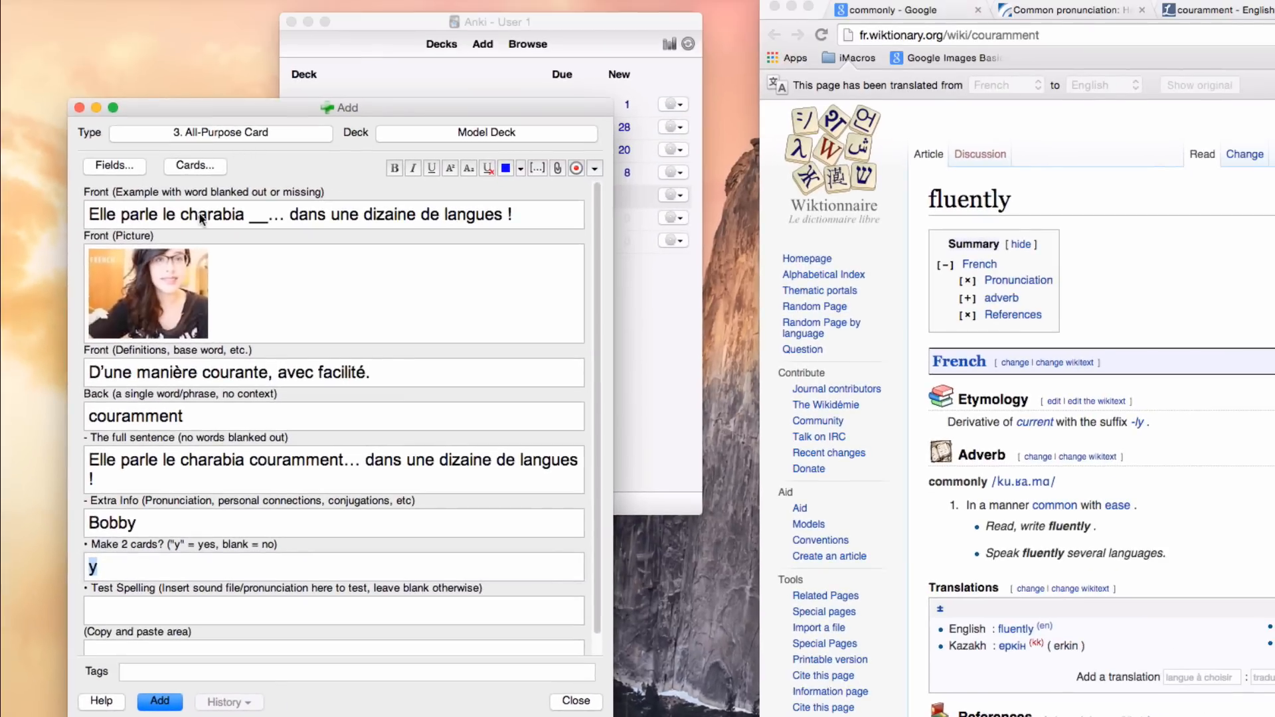
key("BackSpace")
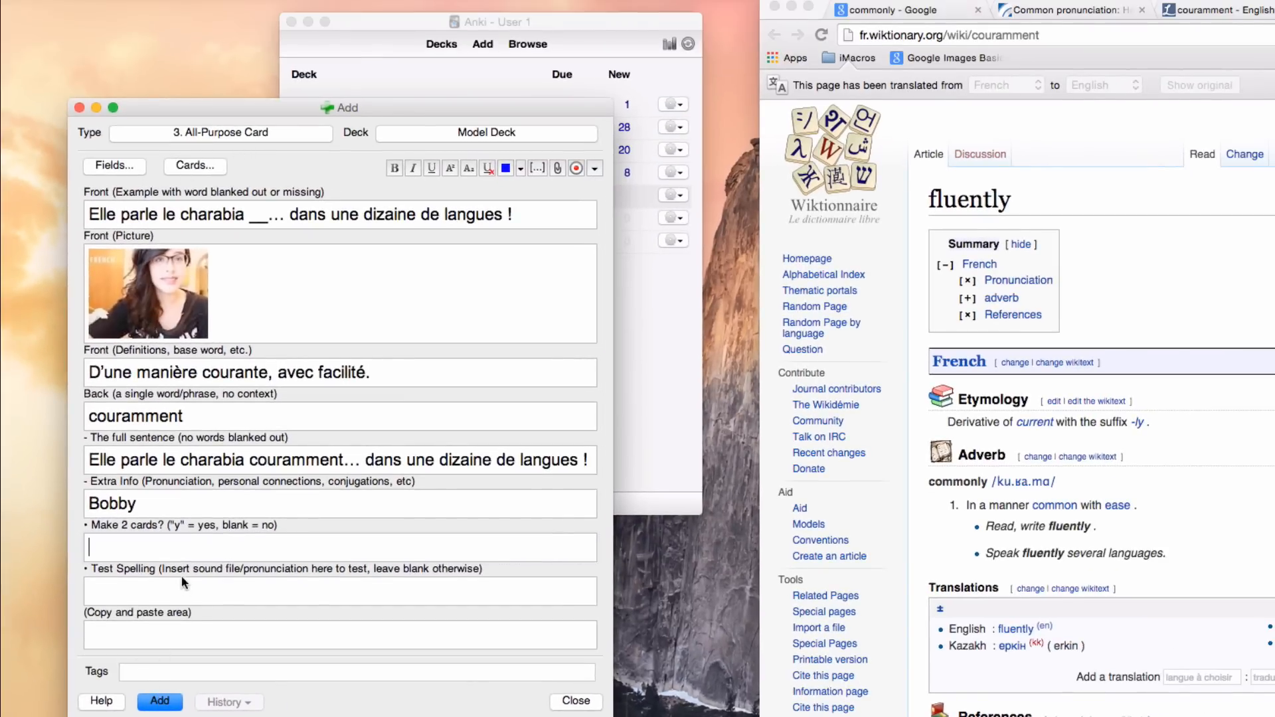
Step: Compare the Card 1 and Optional Card 2 previews for the "couramment" note, and return to the note
left_click(188, 169)
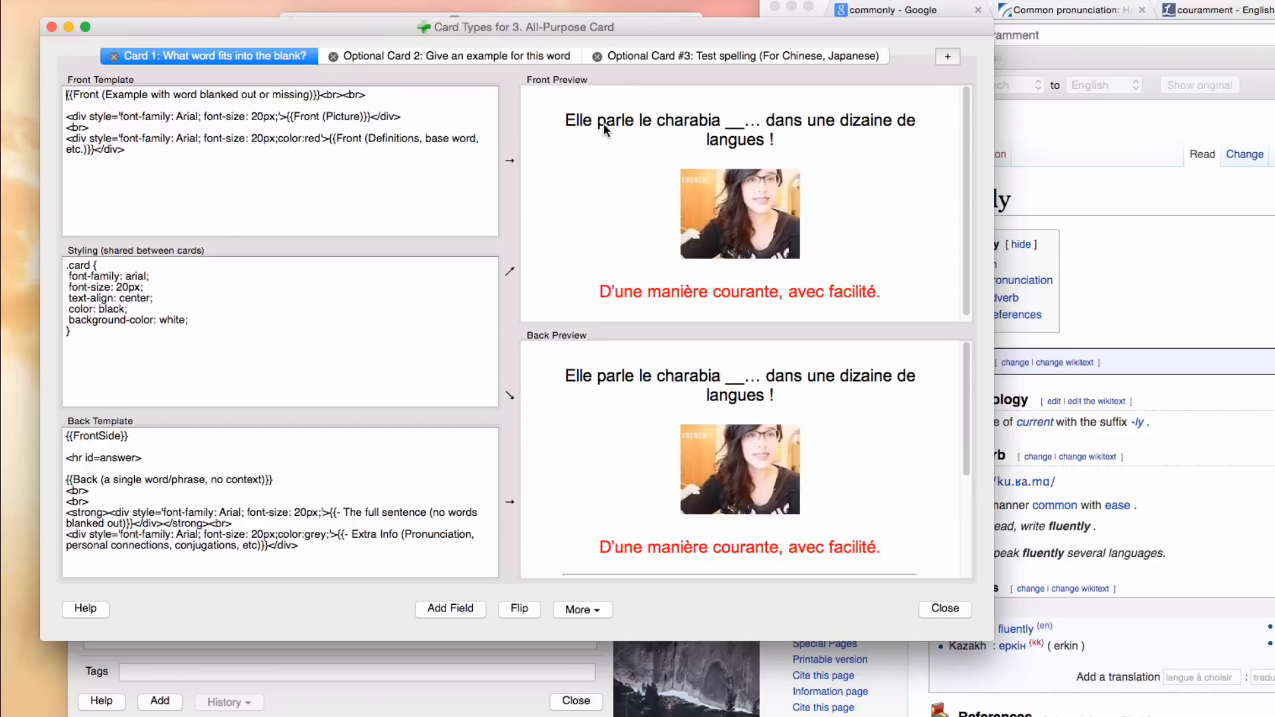
left_click_drag(566, 124, 830, 137)
left_click(830, 137)
left_click(436, 59)
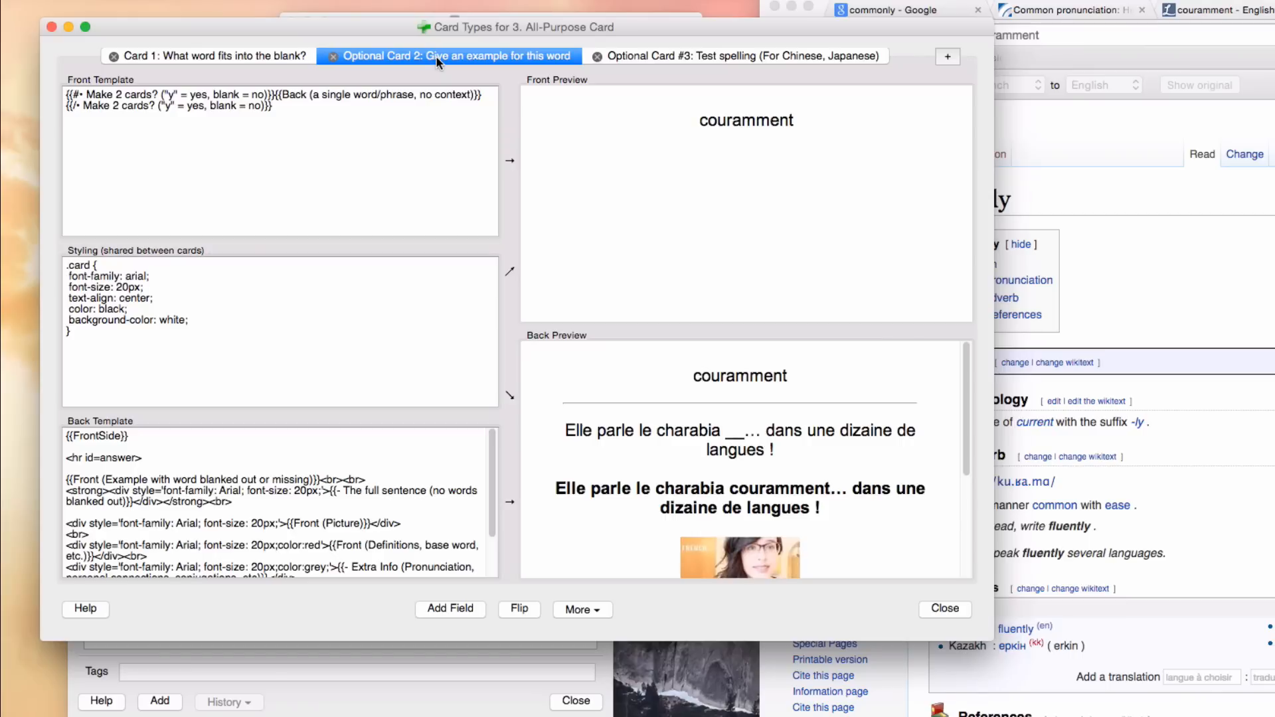
double_click(753, 126)
left_click(682, 130)
double_click(723, 122)
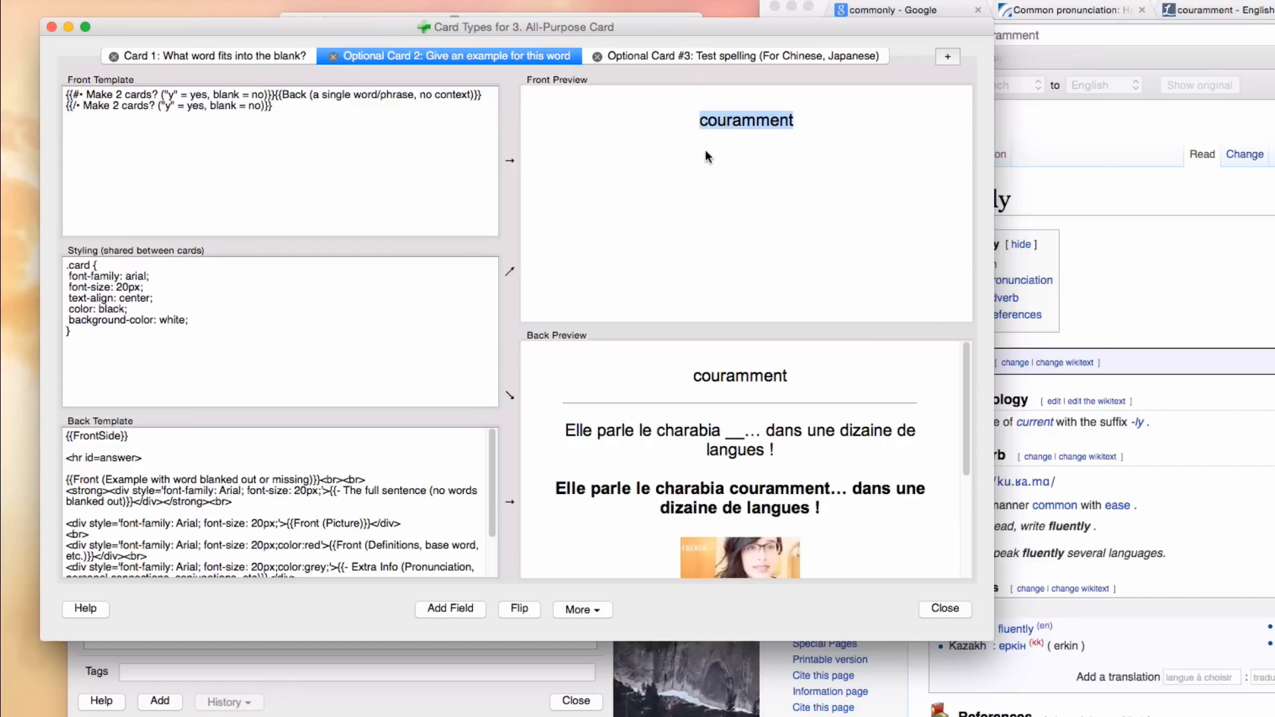
left_click(261, 58)
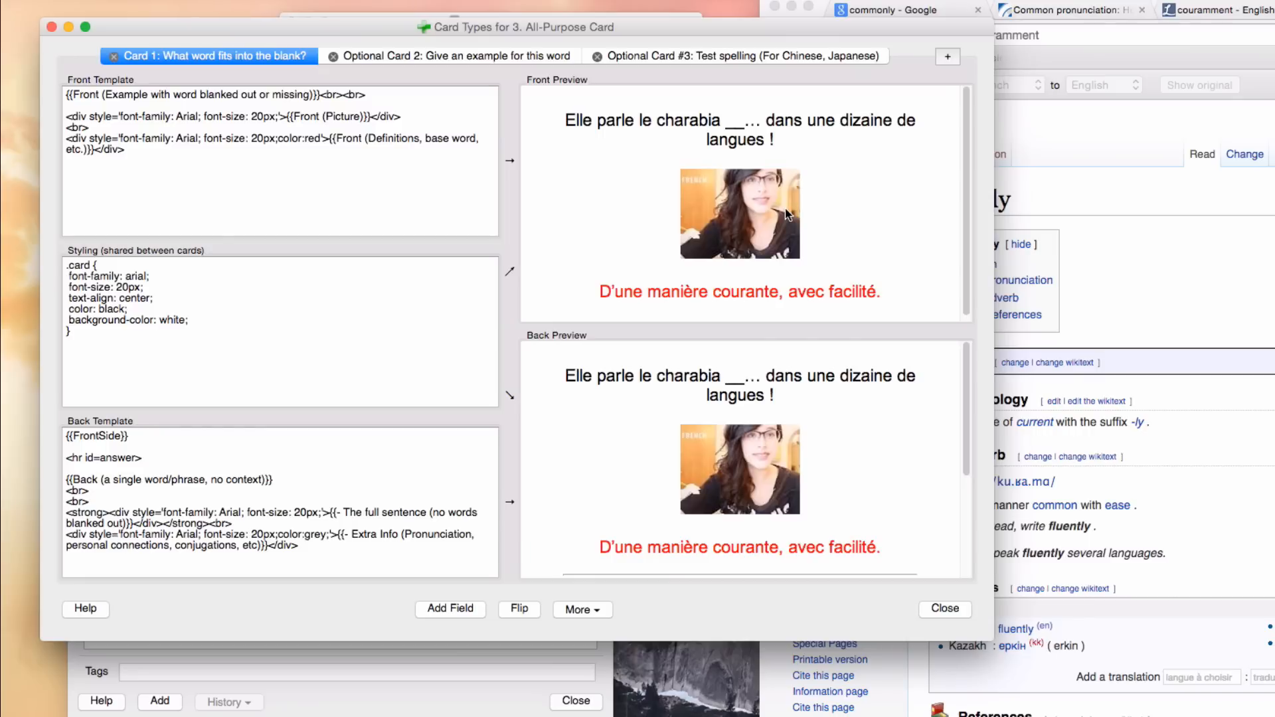
left_click(488, 57)
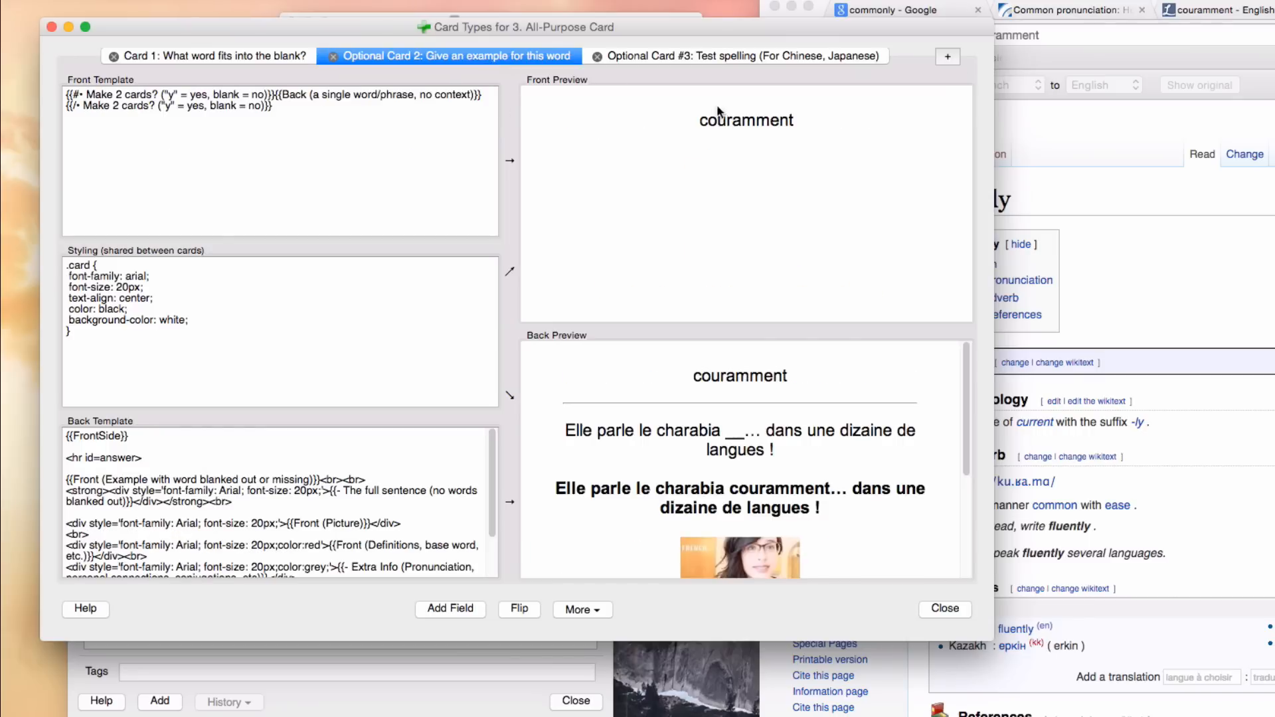
double_click(732, 119)
left_click(929, 609)
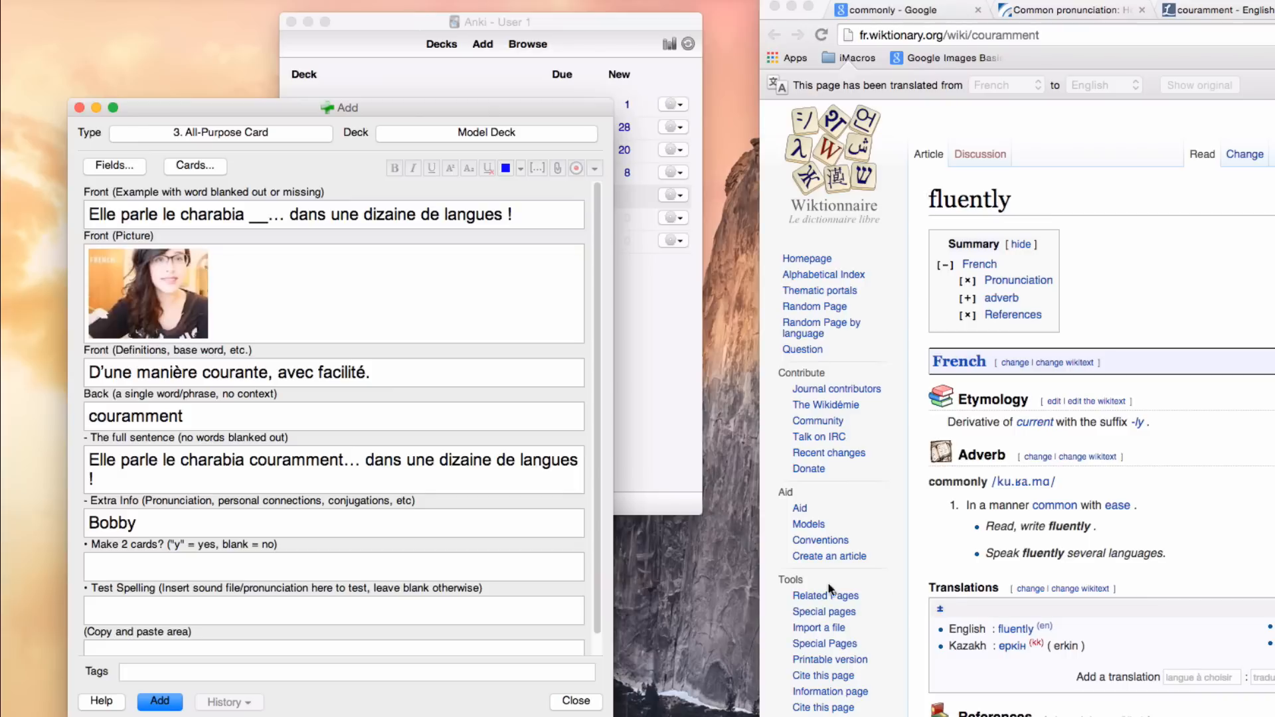
Step: Enter "y" in the Make 2 cards? field to generate the second card
left_click(141, 565)
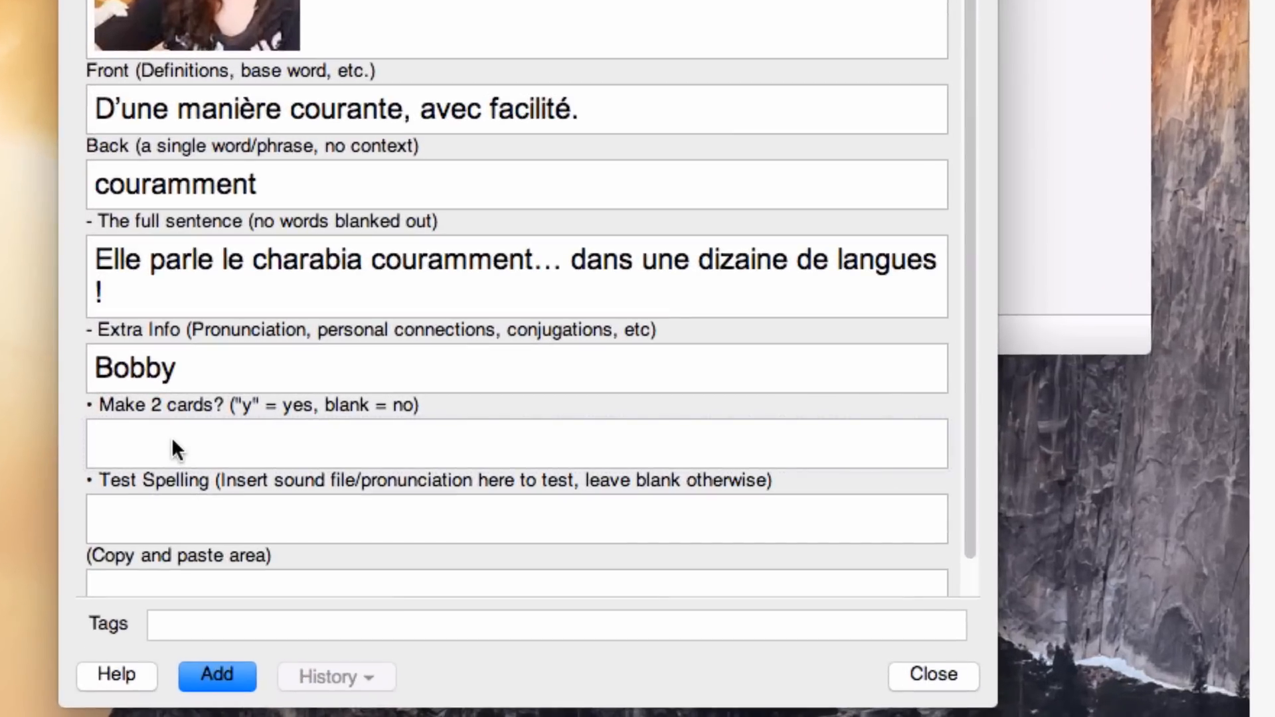
type("sjdfk")
key("BackSpace")
key("BackSpace")
key("BackSpace")
key("BackSpace")
key("BackSpace")
type("y")
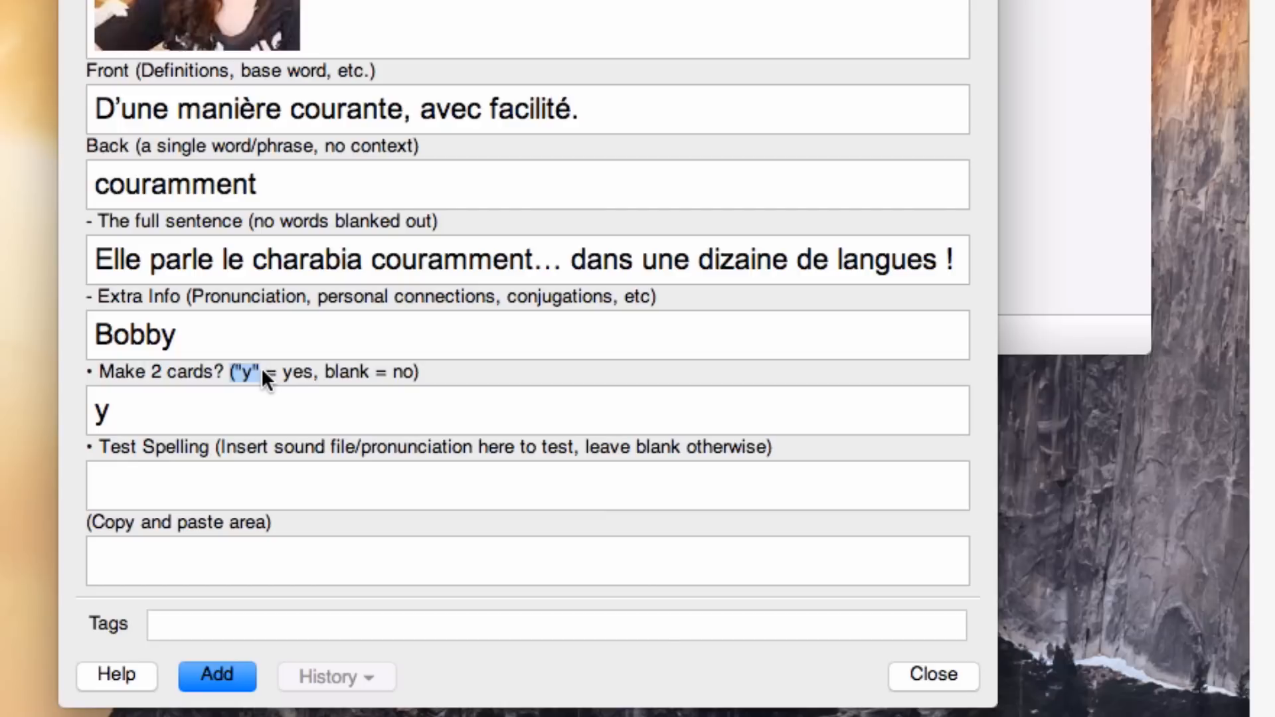
Step: Review the Make 2 cards? instructions, the word in the Back field and the Test Spelling field
left_click_drag(336, 372, 318, 372)
left_click(341, 372)
left_click(189, 469)
left_click(169, 405)
left_click(211, 481)
double_click(213, 193)
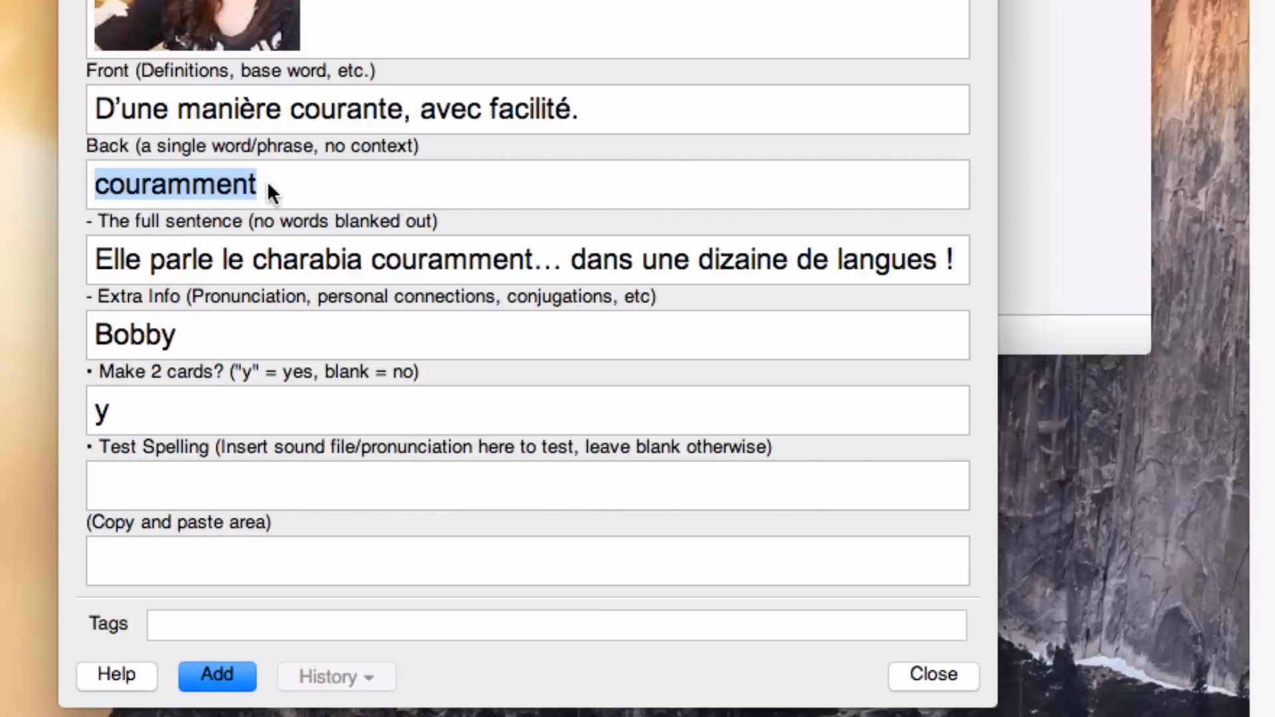
left_click(271, 492)
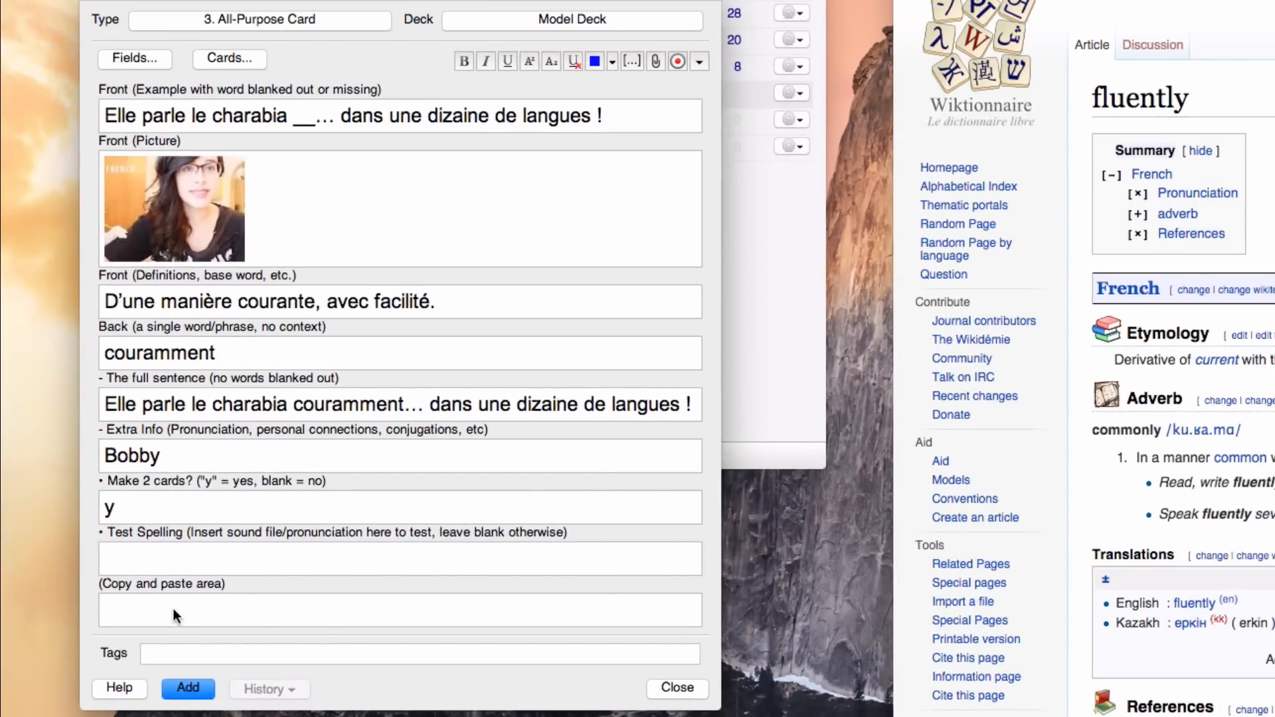
Step: Add the completed "couramment" note to Model Deck
double_click(149, 350)
left_click_drag(121, 120, 611, 118)
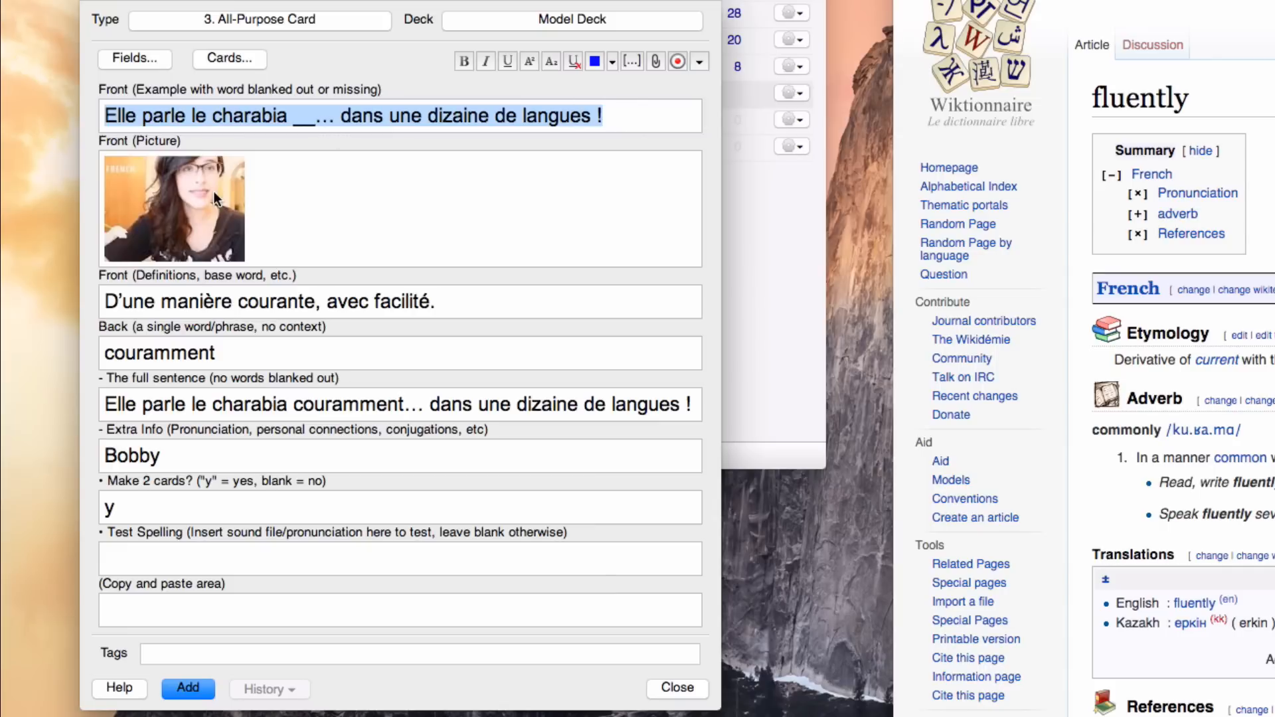
left_click(188, 689)
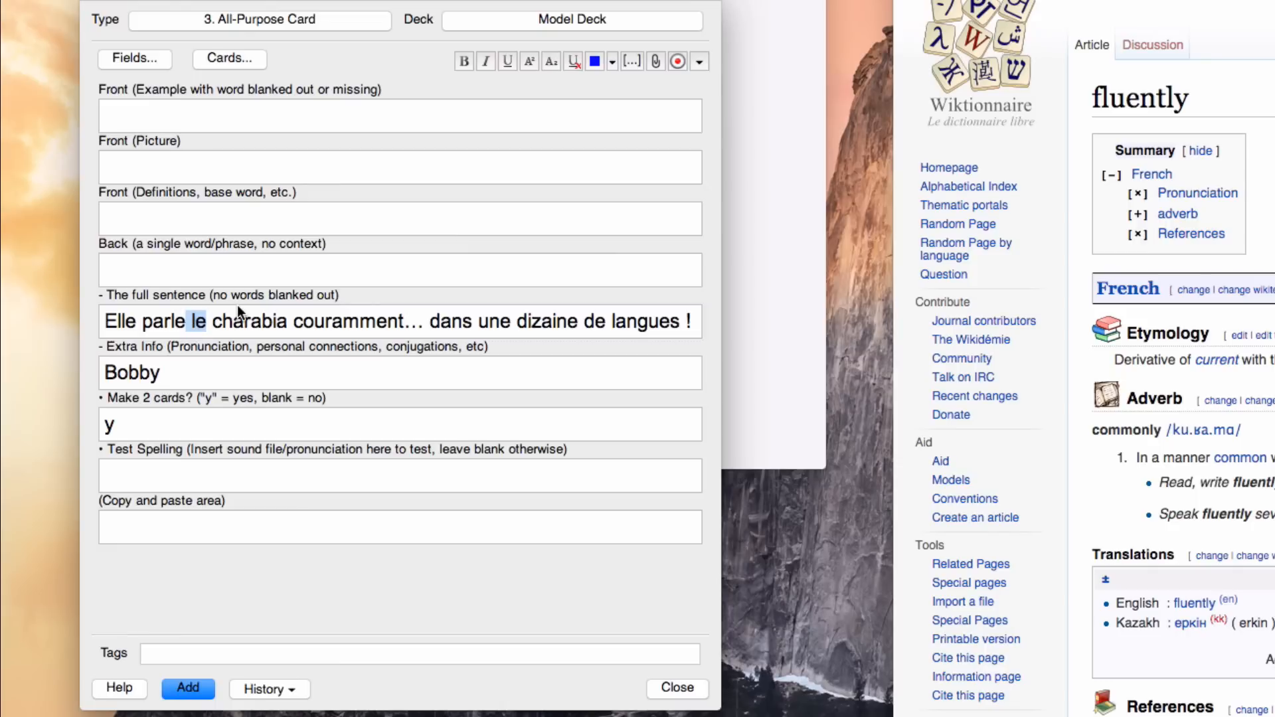
left_click(162, 323)
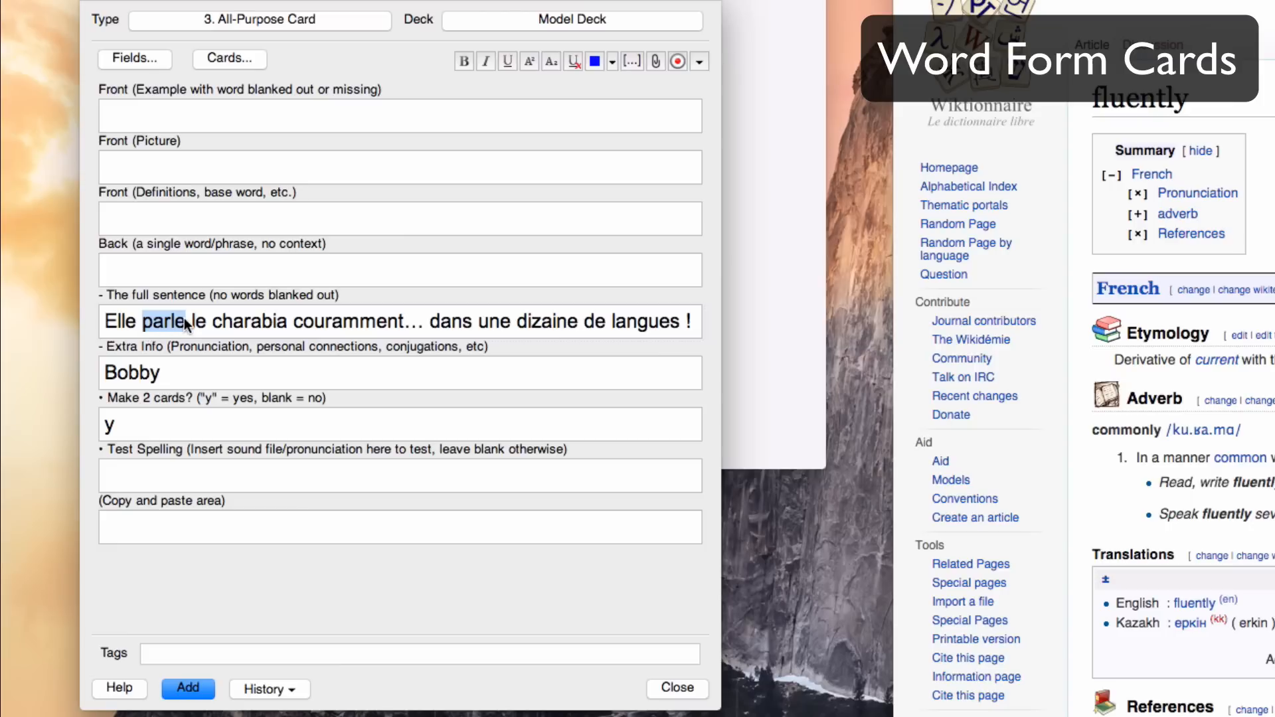
left_click(219, 321)
double_click(217, 320)
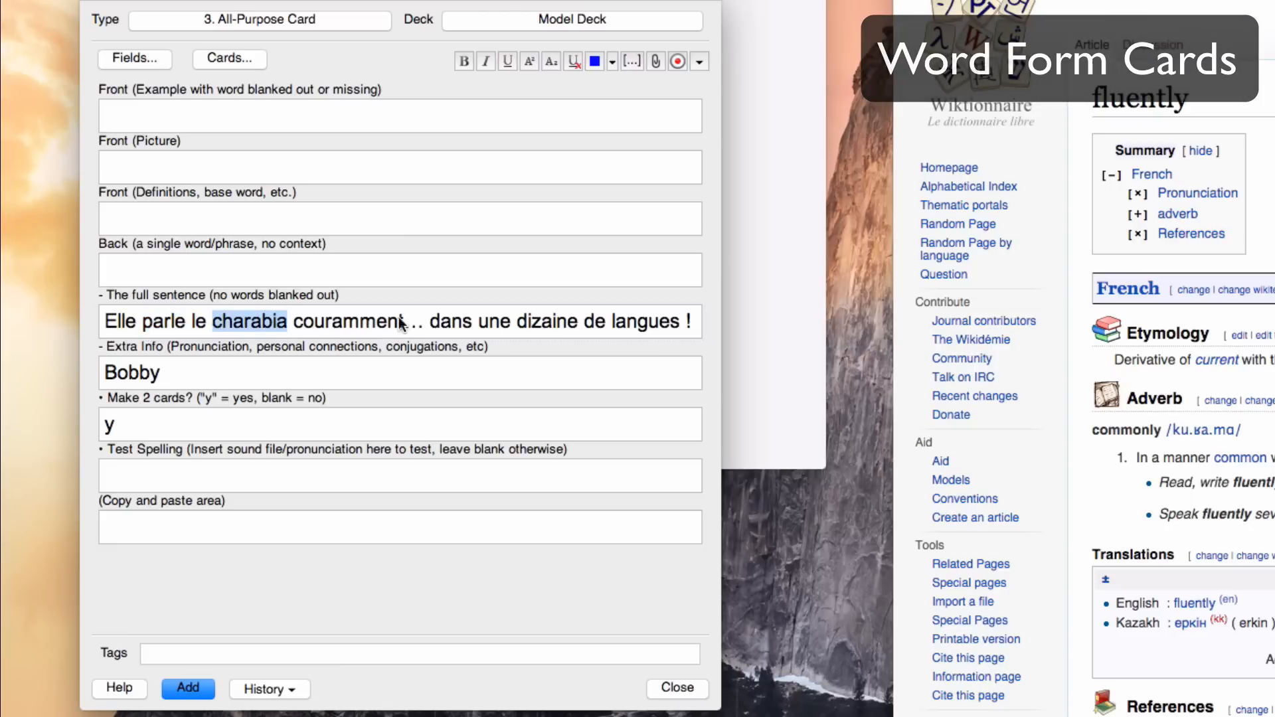
double_click(157, 319)
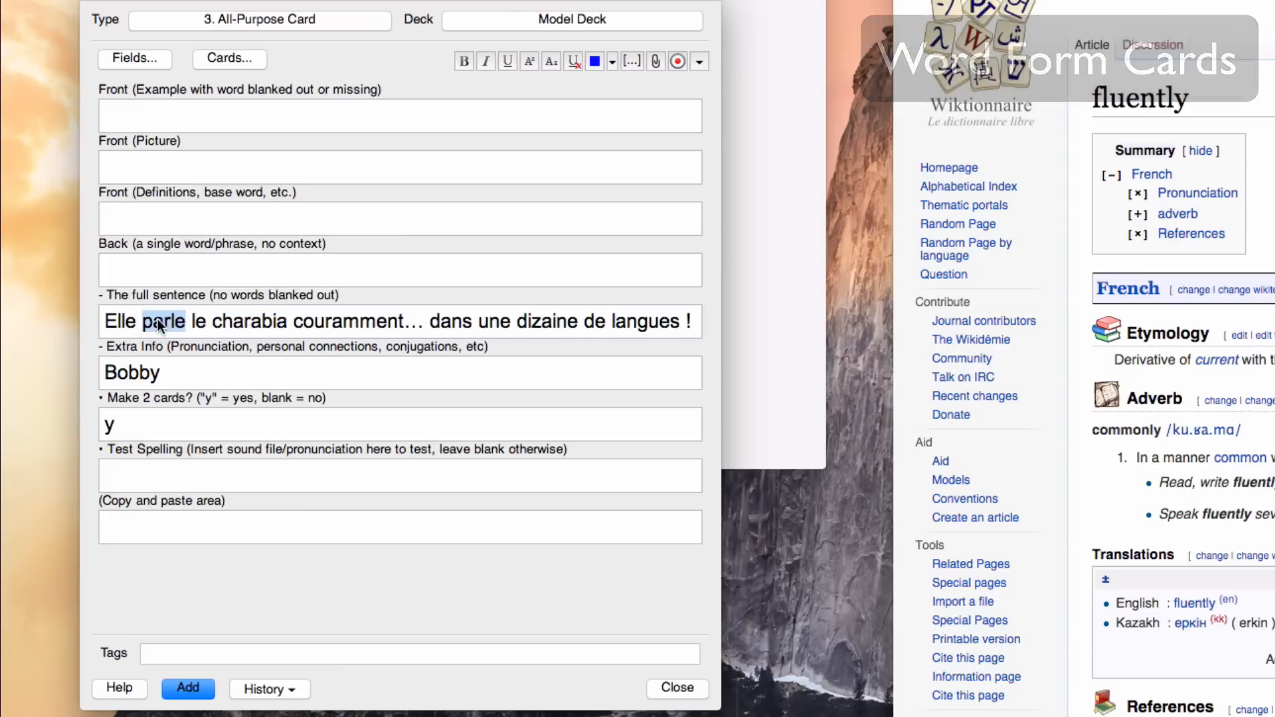
left_click(104, 321)
type("å")
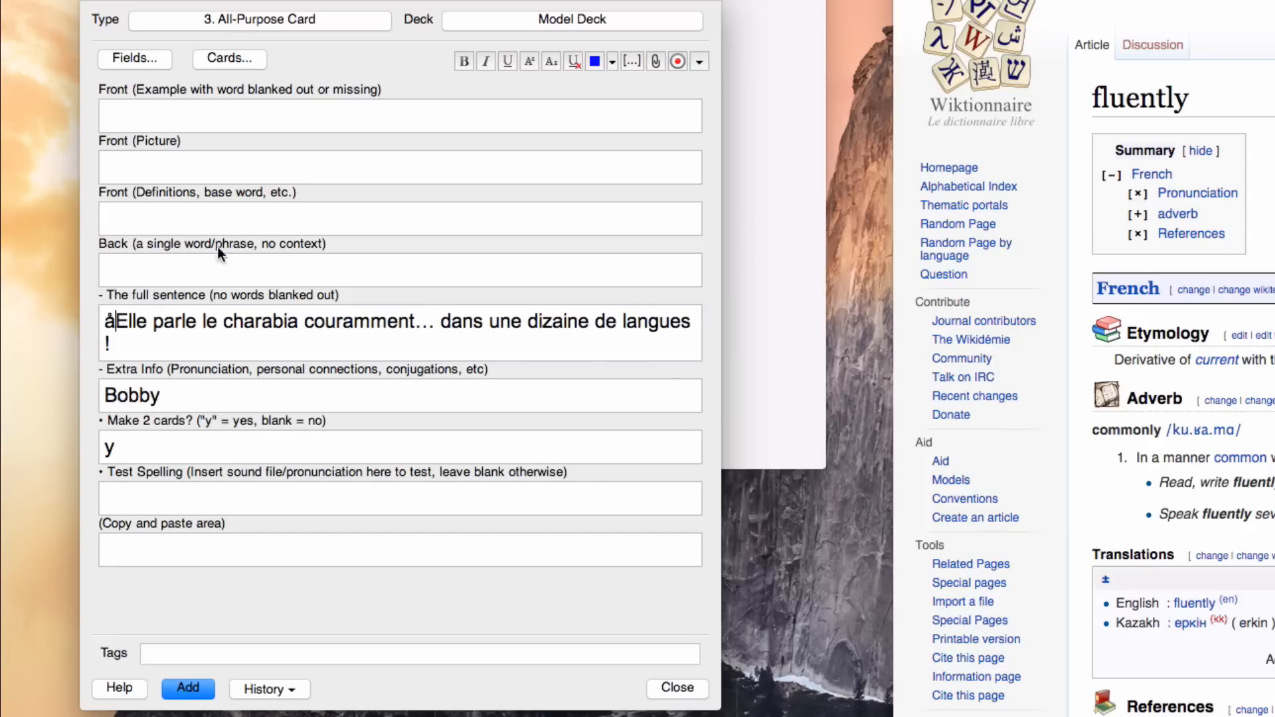
key("BackSpace")
Step: Copy the full sentence into the Front (Example with word blanked out or missing) field and replace "parle" with "__"
key("super+a")
key("super+c")
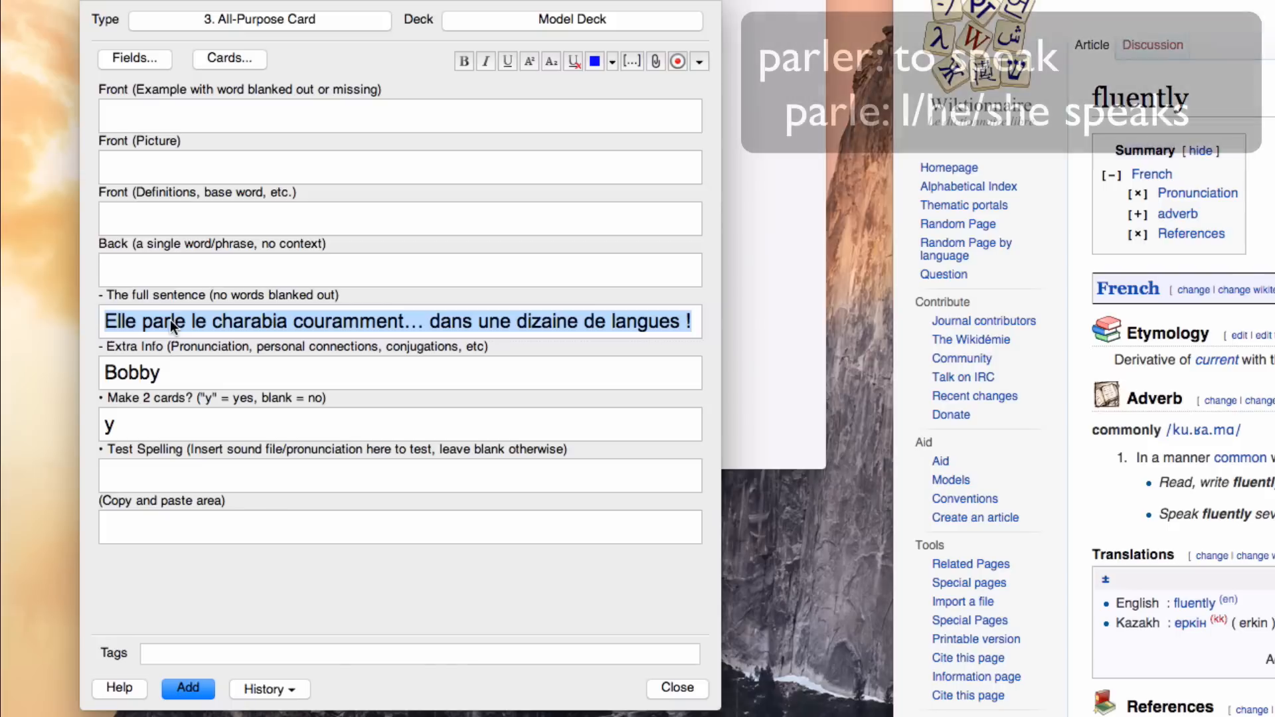
left_click(142, 106)
key("super+v")
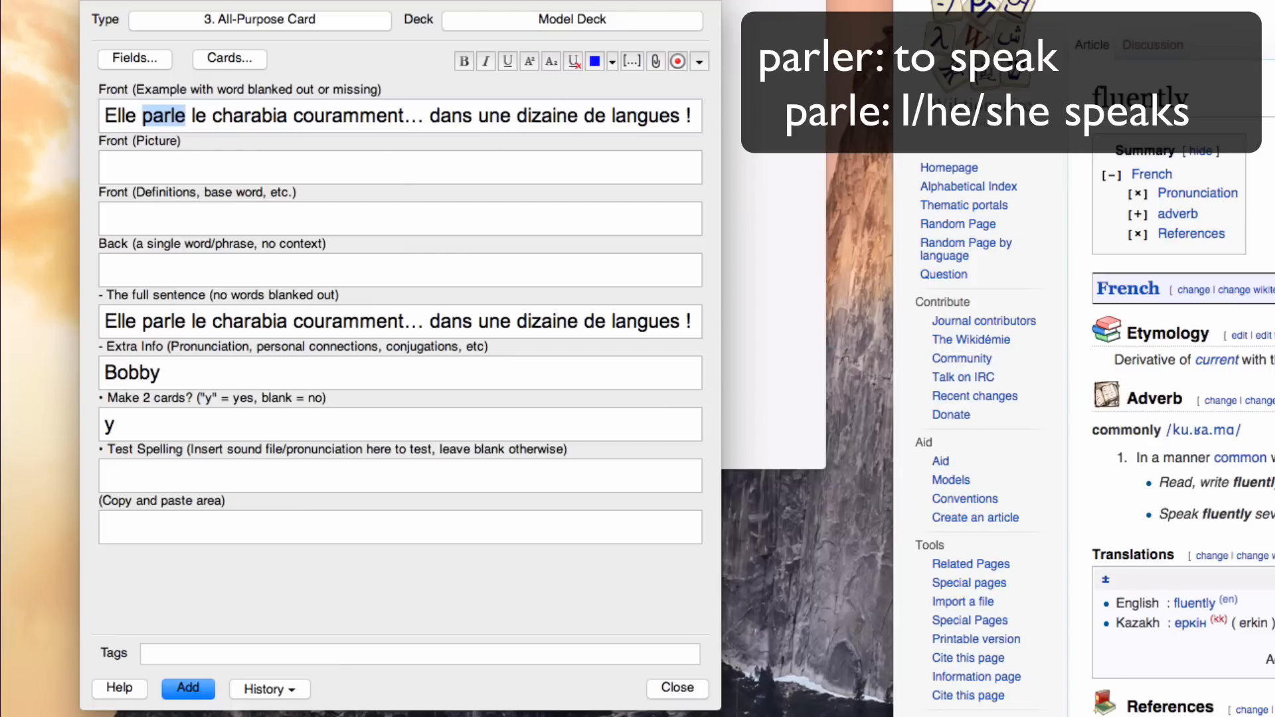
left_click(1062, 1)
left_click(171, 169)
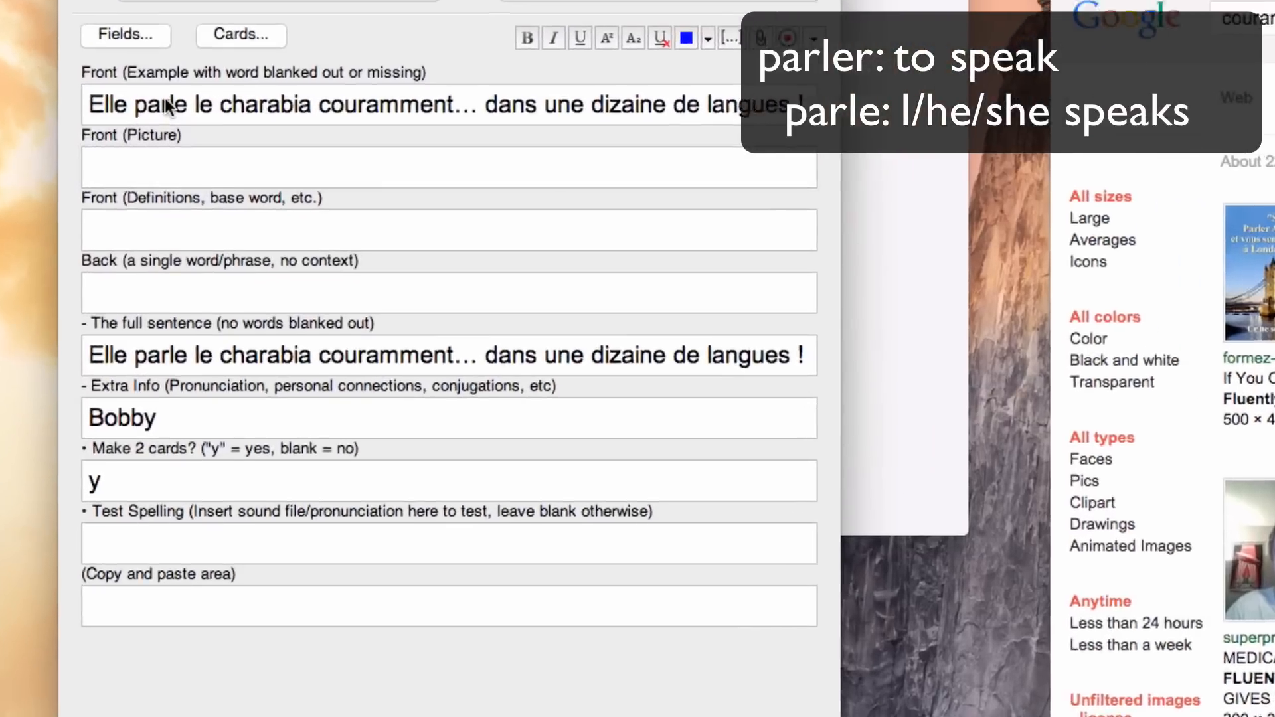
double_click(165, 116)
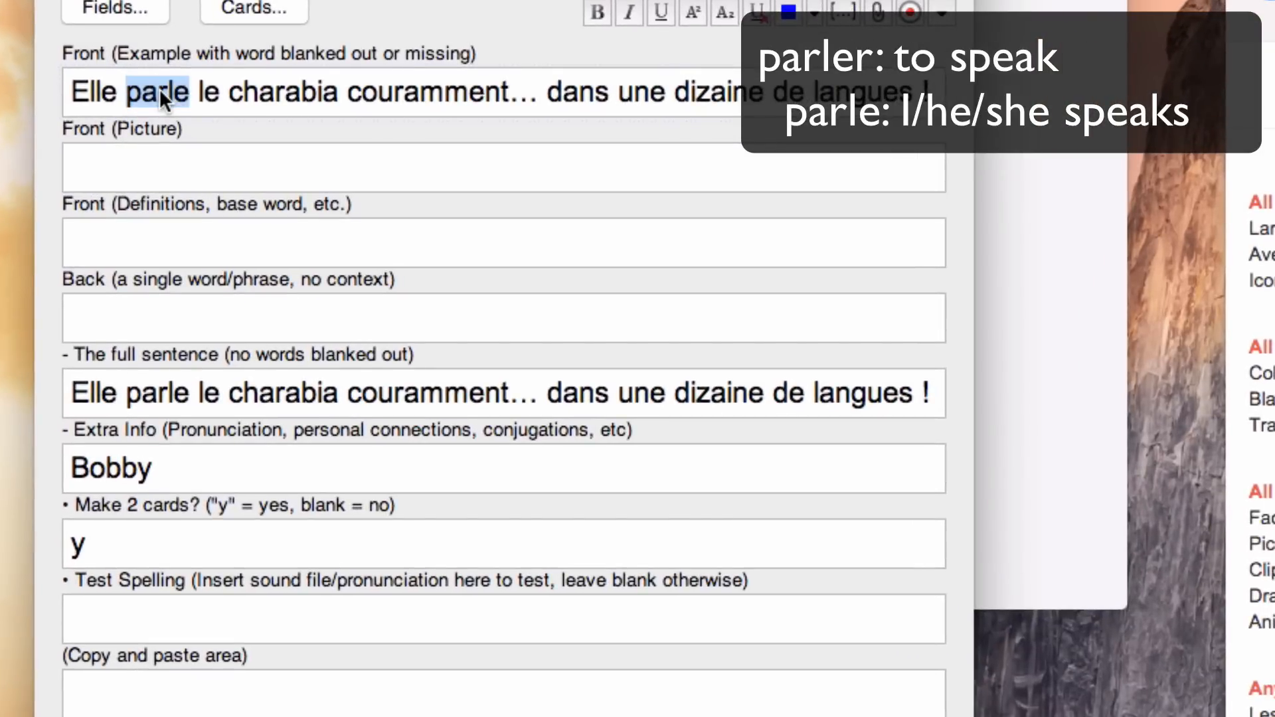
type("__")
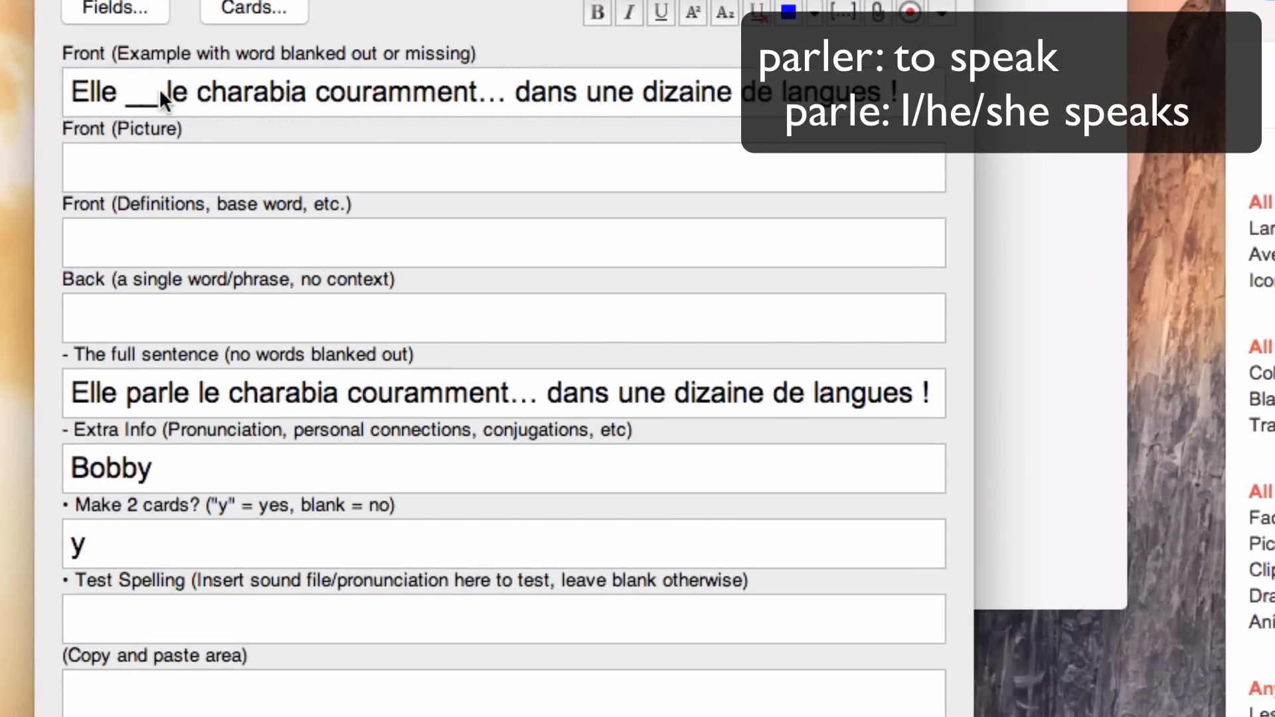
Step: Enter the base word "parler" in Front (Definitions, base word, etc.) and "parle" in the Back field
left_click(199, 245)
type("parler")
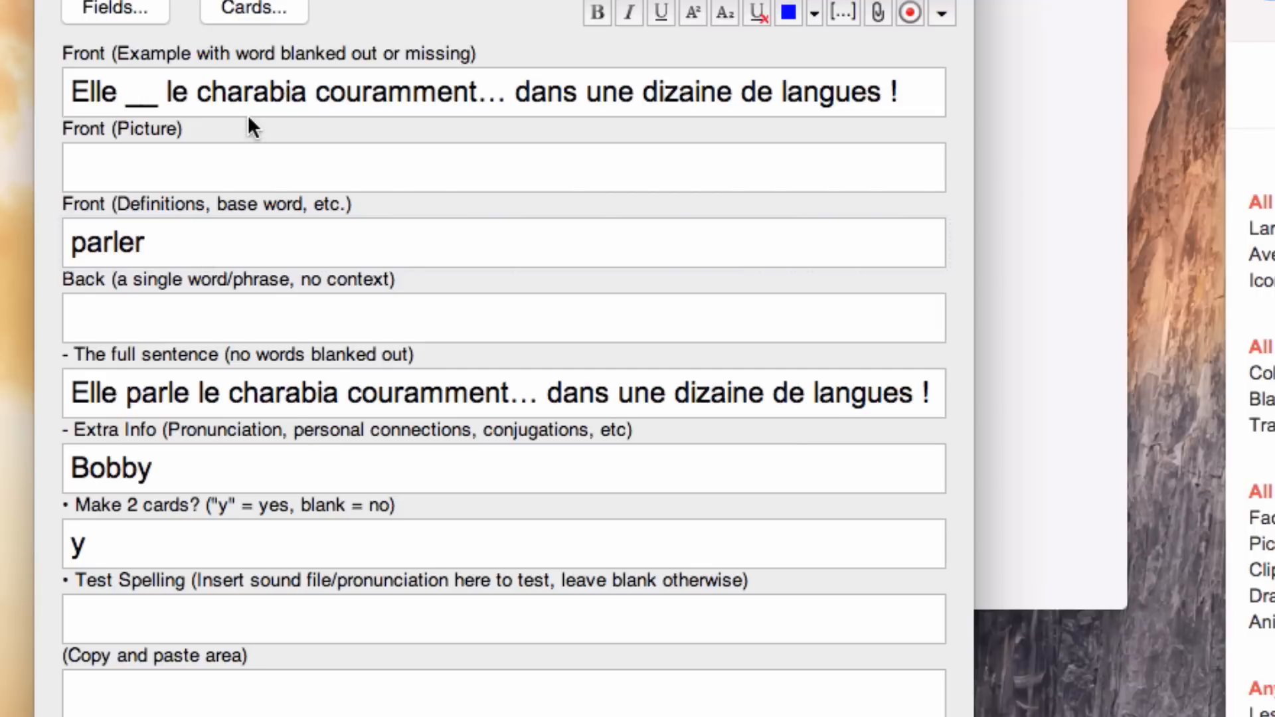
left_click_drag(146, 244, 70, 251)
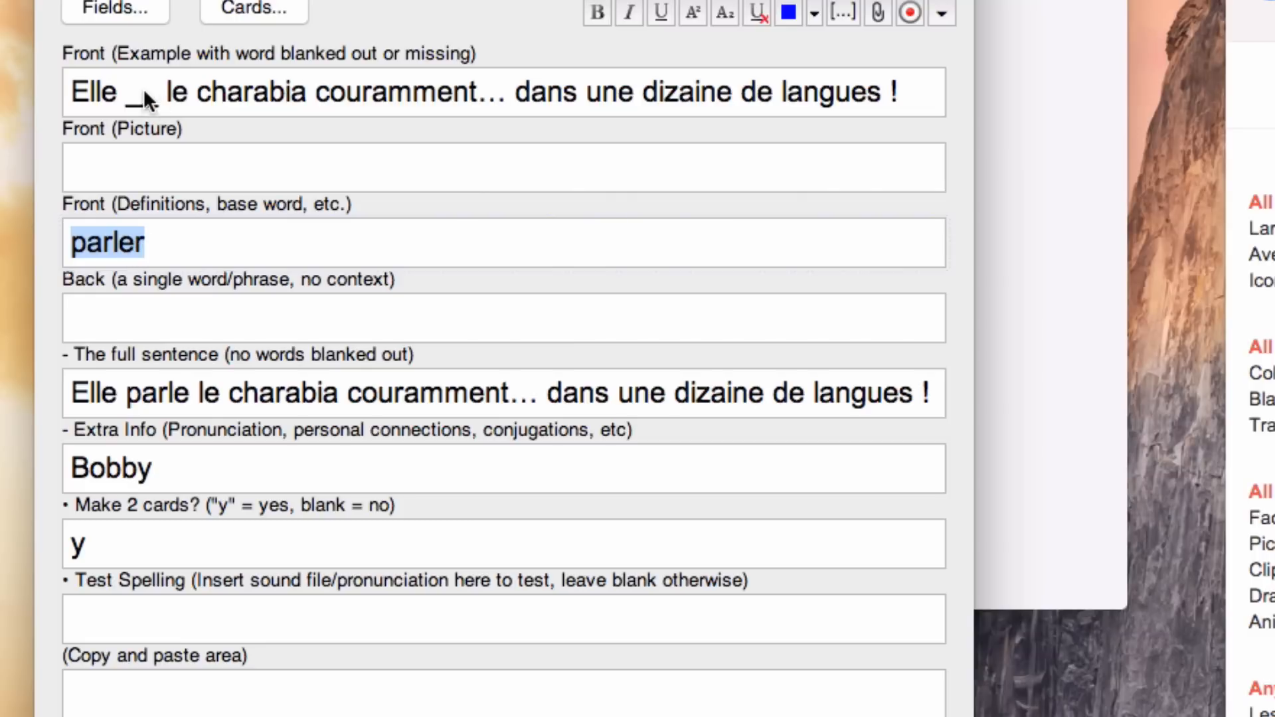
left_click(106, 324)
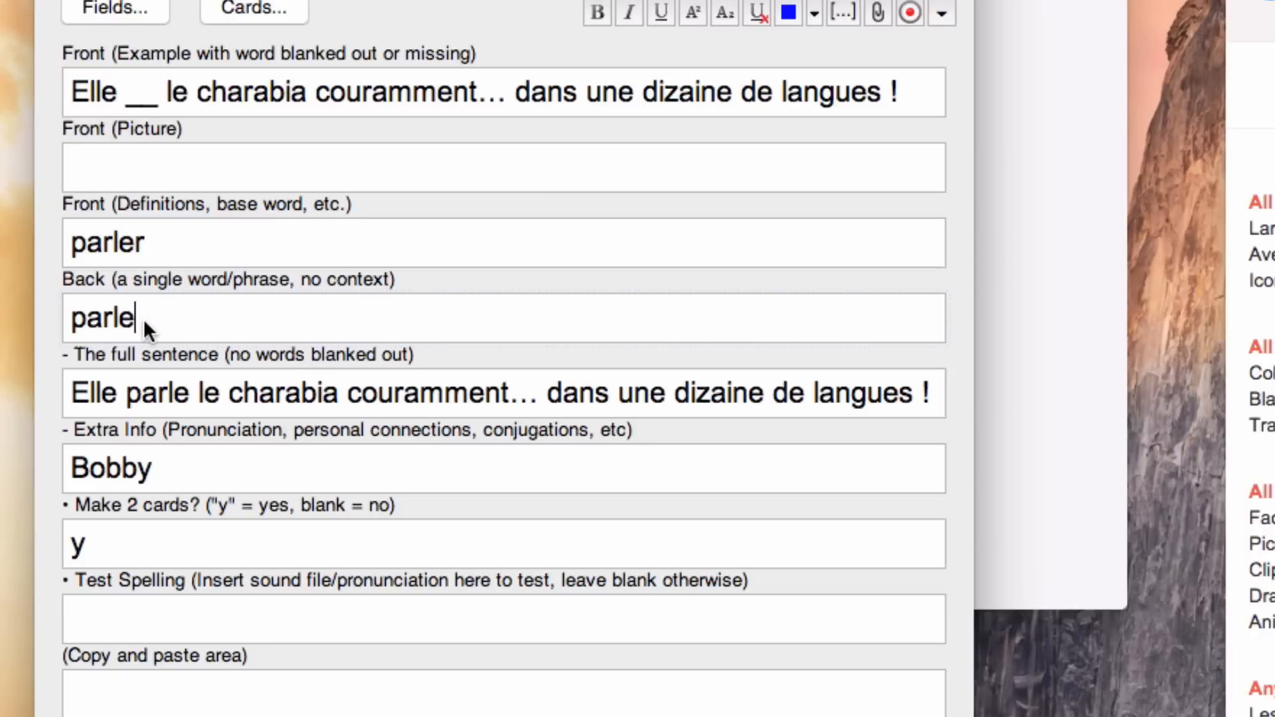
Step: Switch to Chrome and search Google Images for "person speaking"
left_click(275, 166)
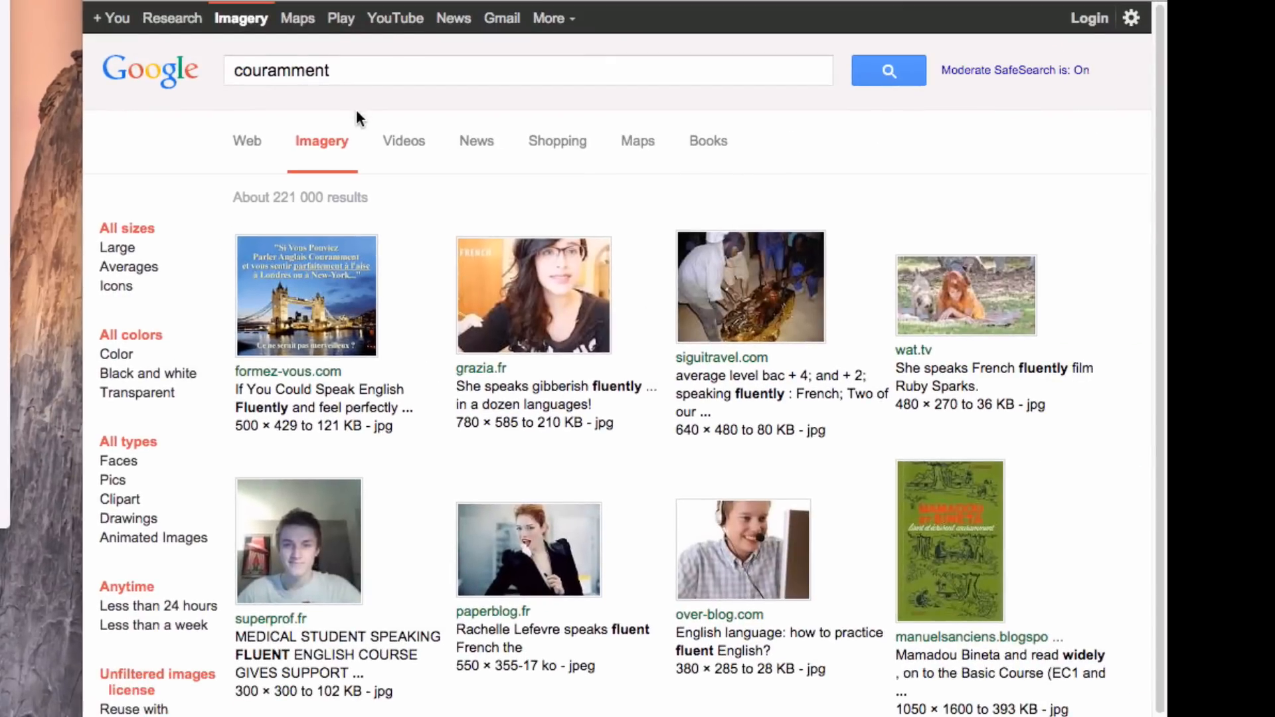
left_click_drag(335, 71, 192, 73)
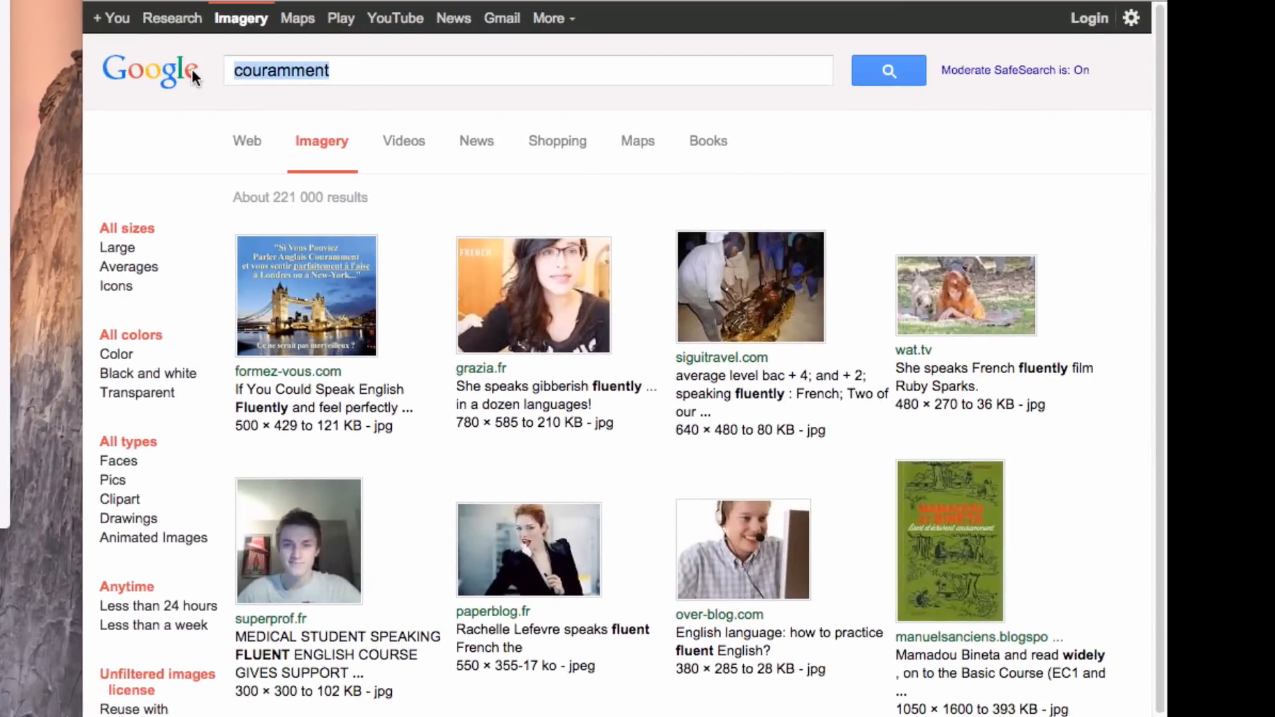
type("per")
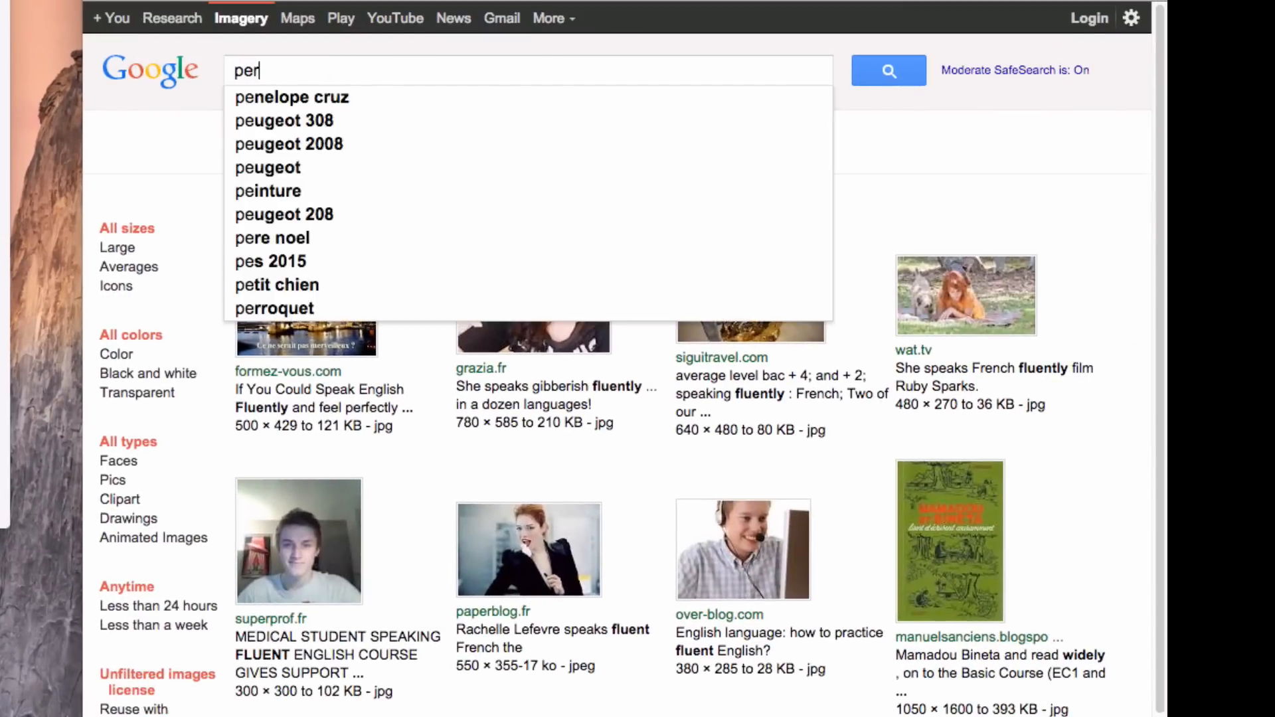
type("son speaking")
key("Return")
scroll(416, 126, "down", 2)
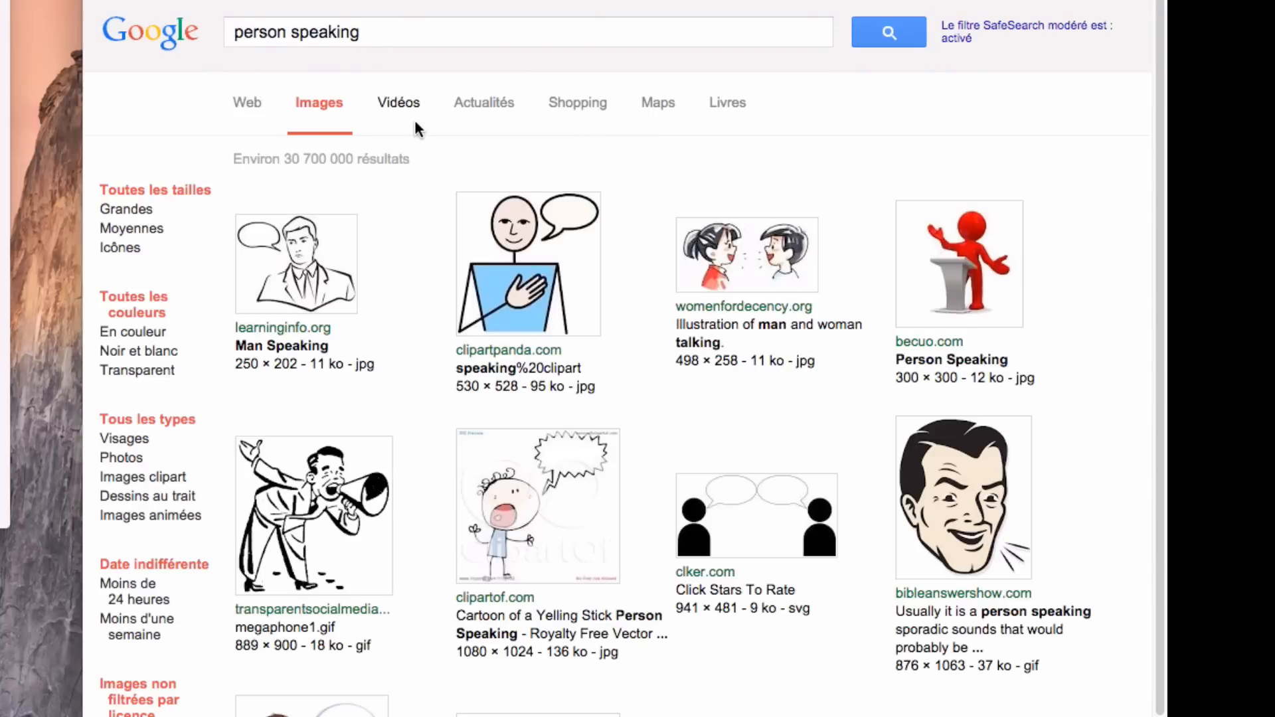
Step: Copy the learninginfo.org "Man Speaking" drawing into the Front (Picture) field in Anki
right_click(316, 262)
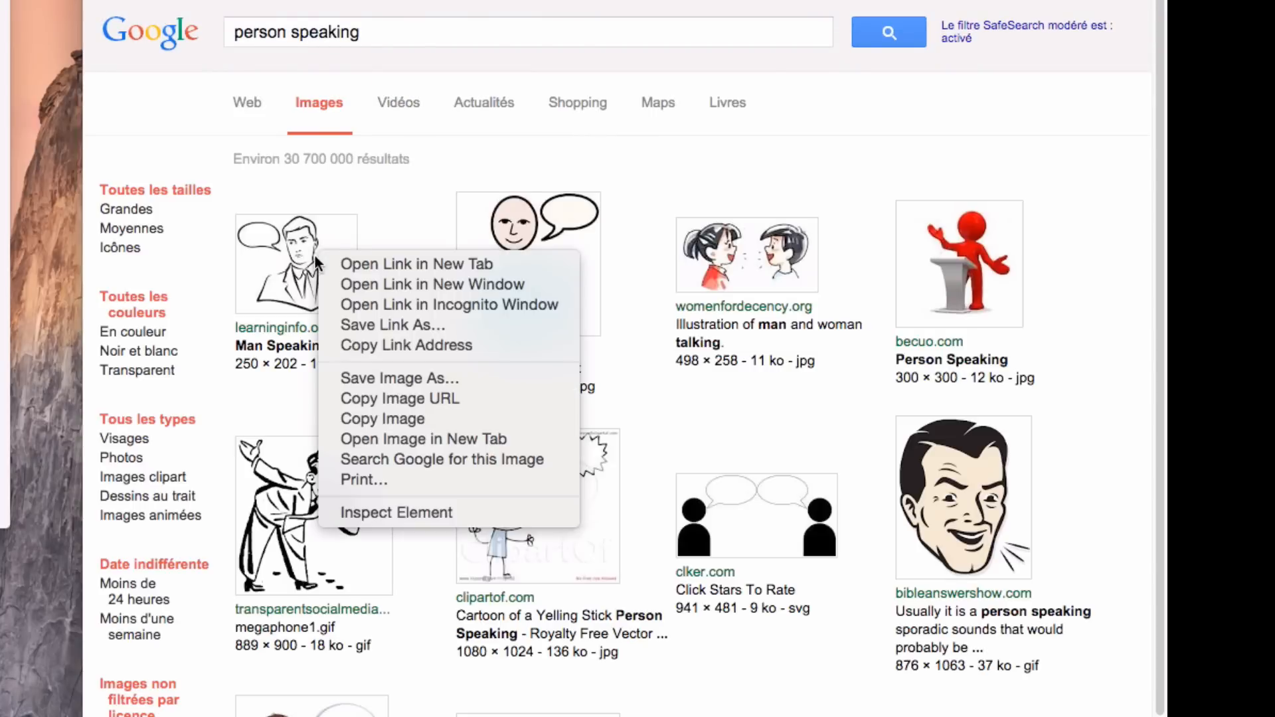
left_click(359, 417)
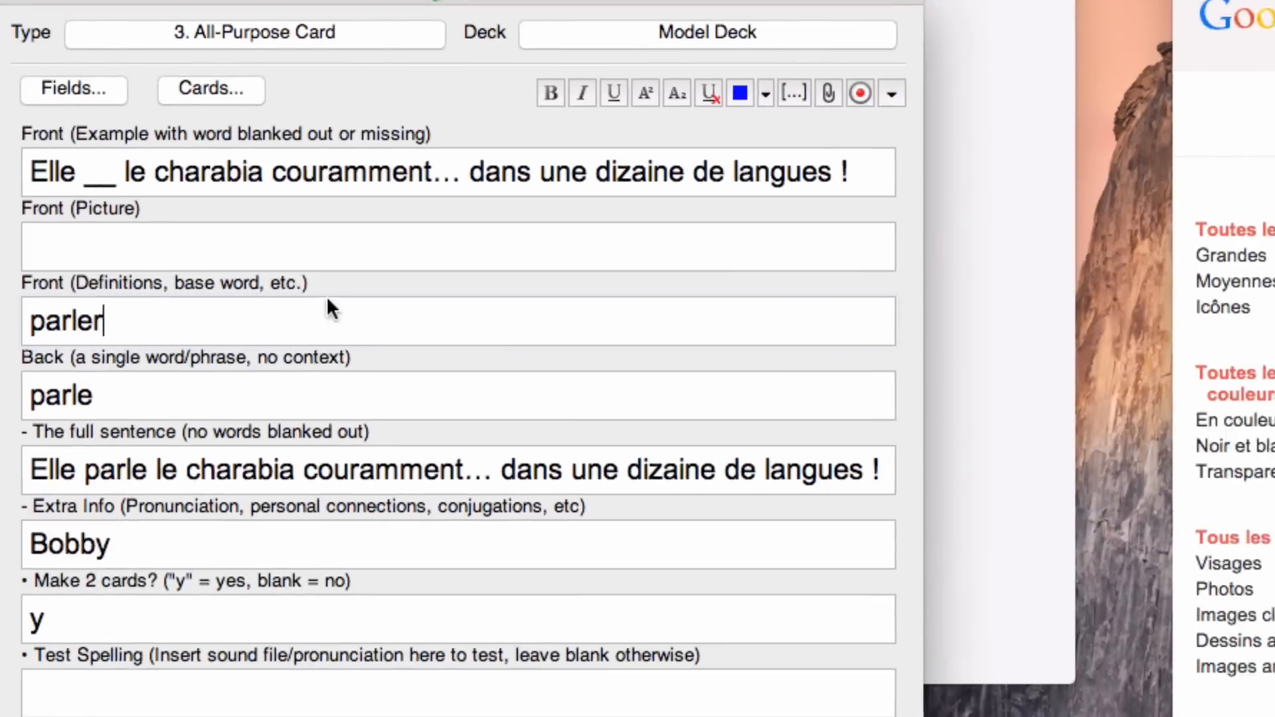
left_click(266, 255)
key("super+v")
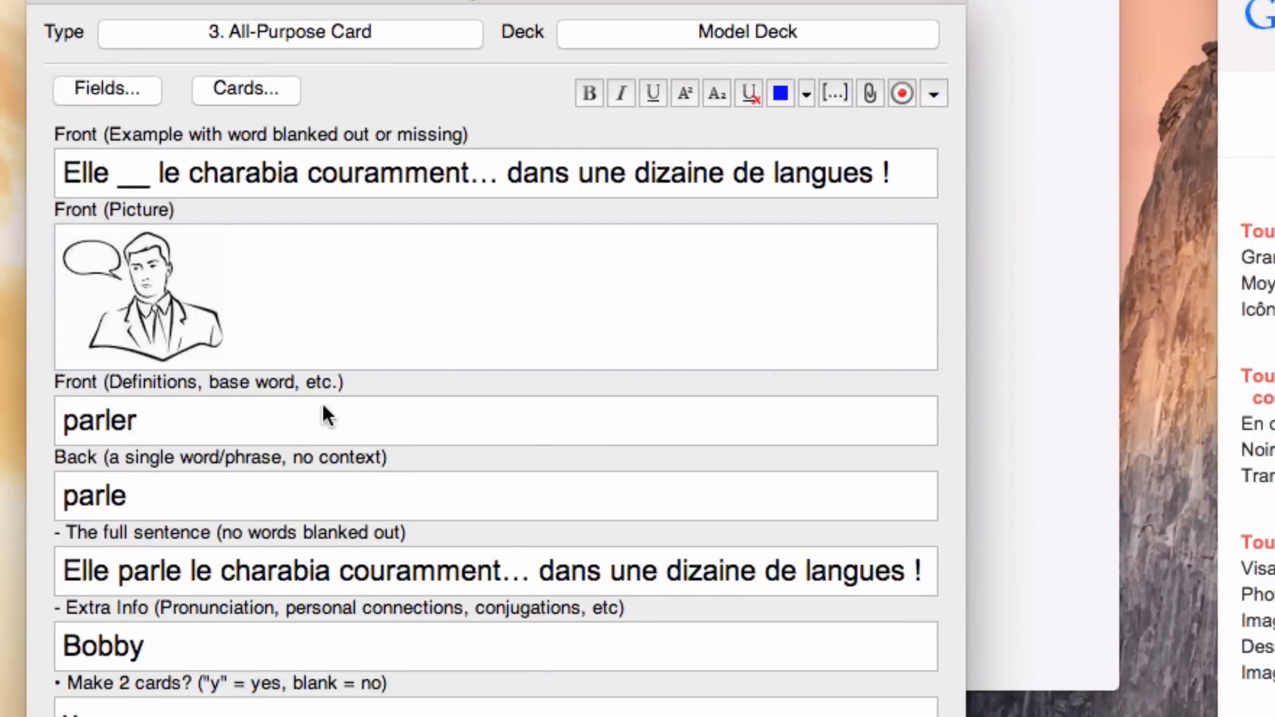
left_click(283, 316)
Step: Clear the name from the Extra Info field
left_click(149, 643)
key("super+a")
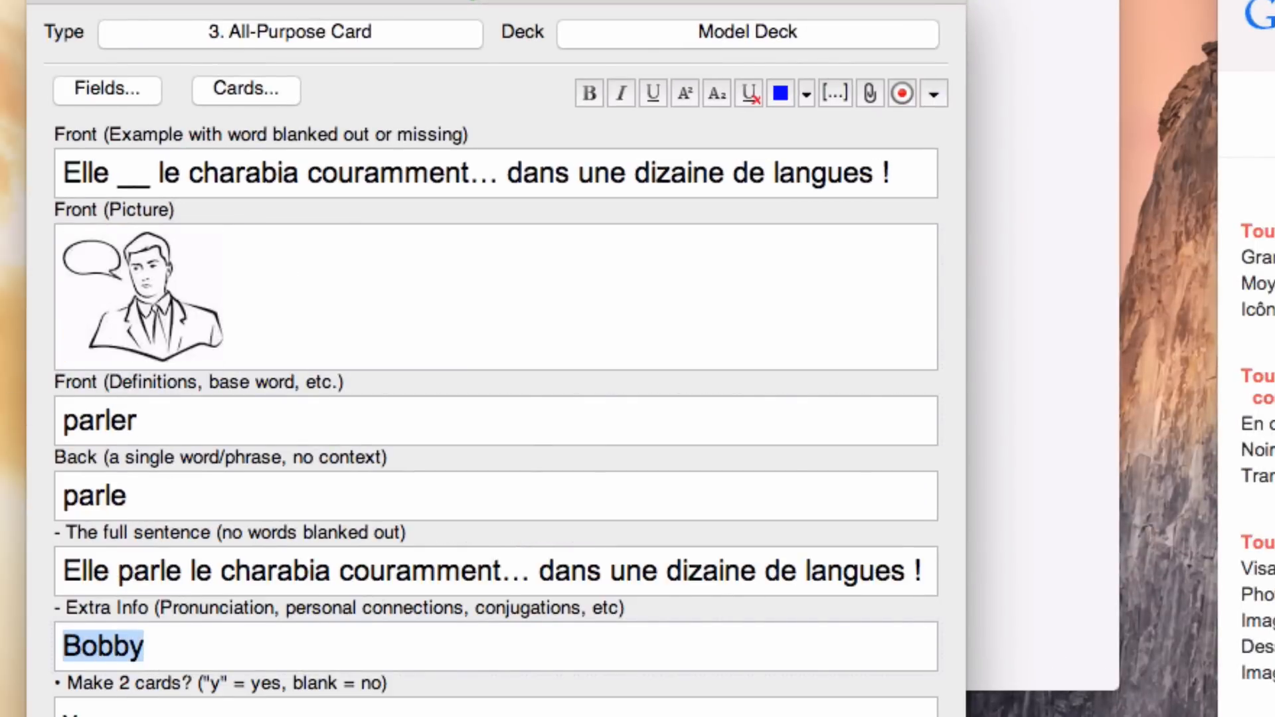
key("BackSpace")
Step: Preview the front and back of Card 1, the fill-in-the-blank card, for the "parle" note
left_click_drag(156, 495, 30, 495)
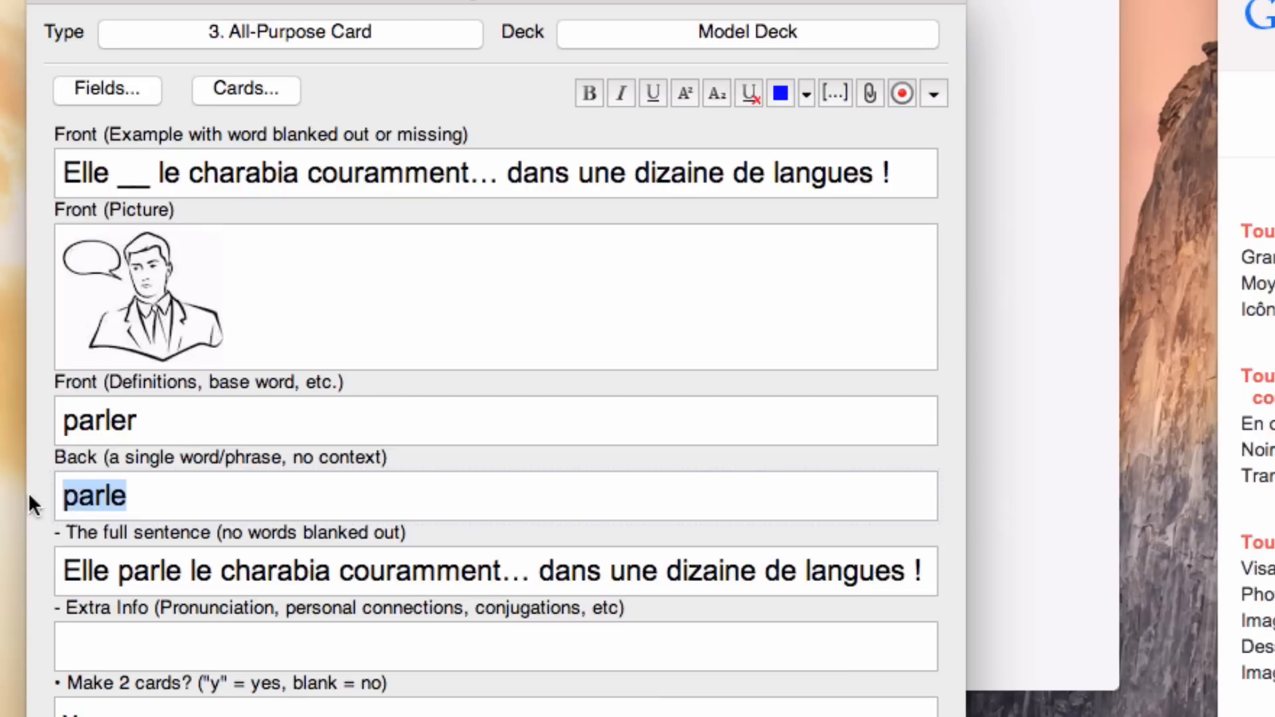
left_click(150, 492)
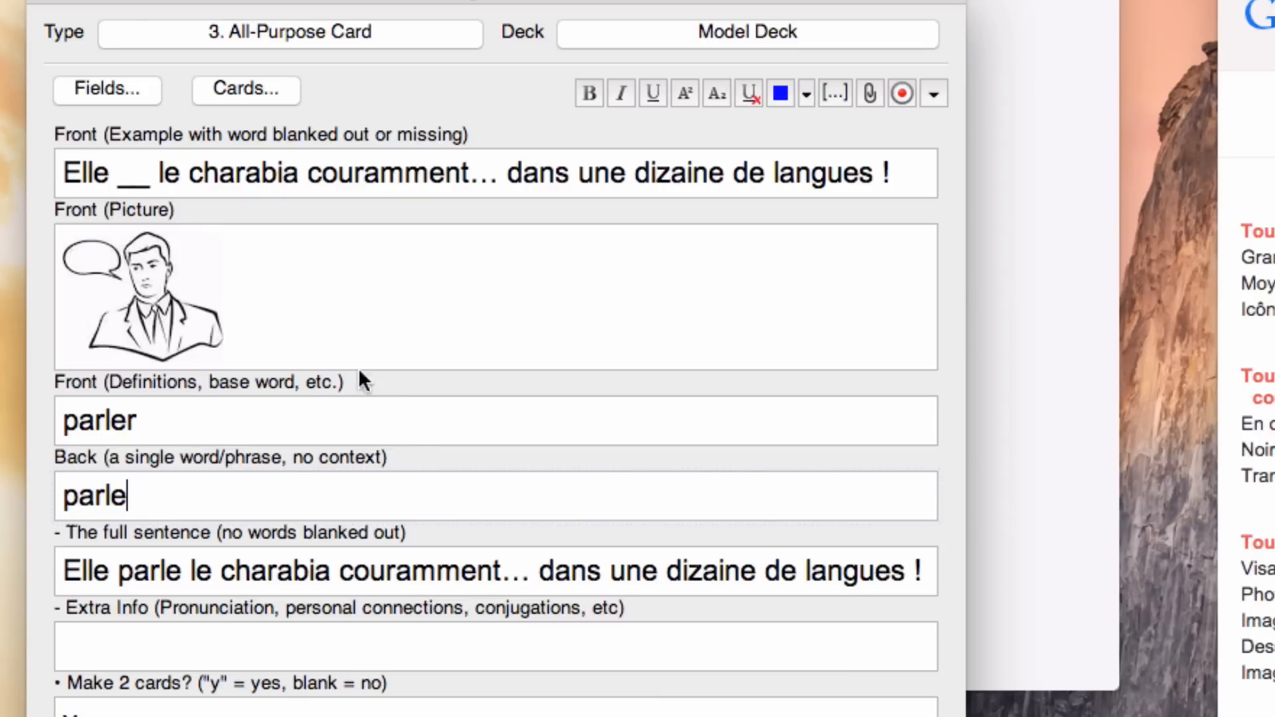
left_click(240, 87)
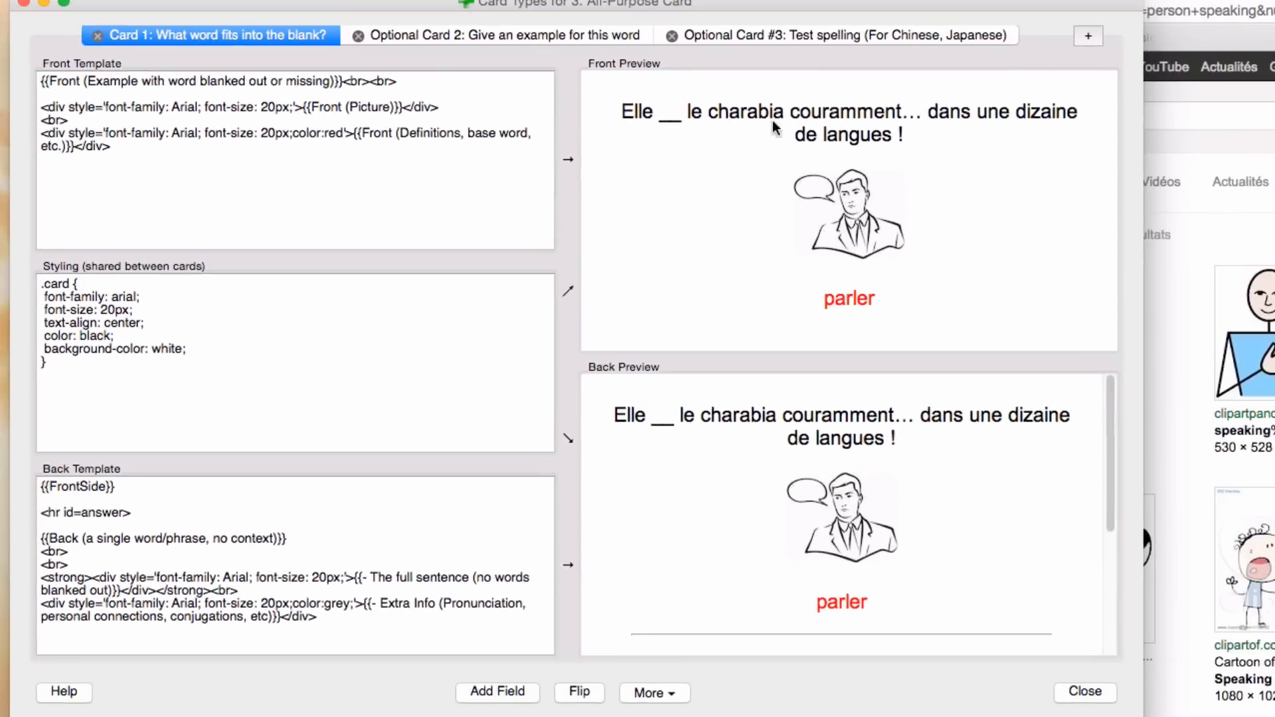
left_click_drag(623, 111, 882, 300)
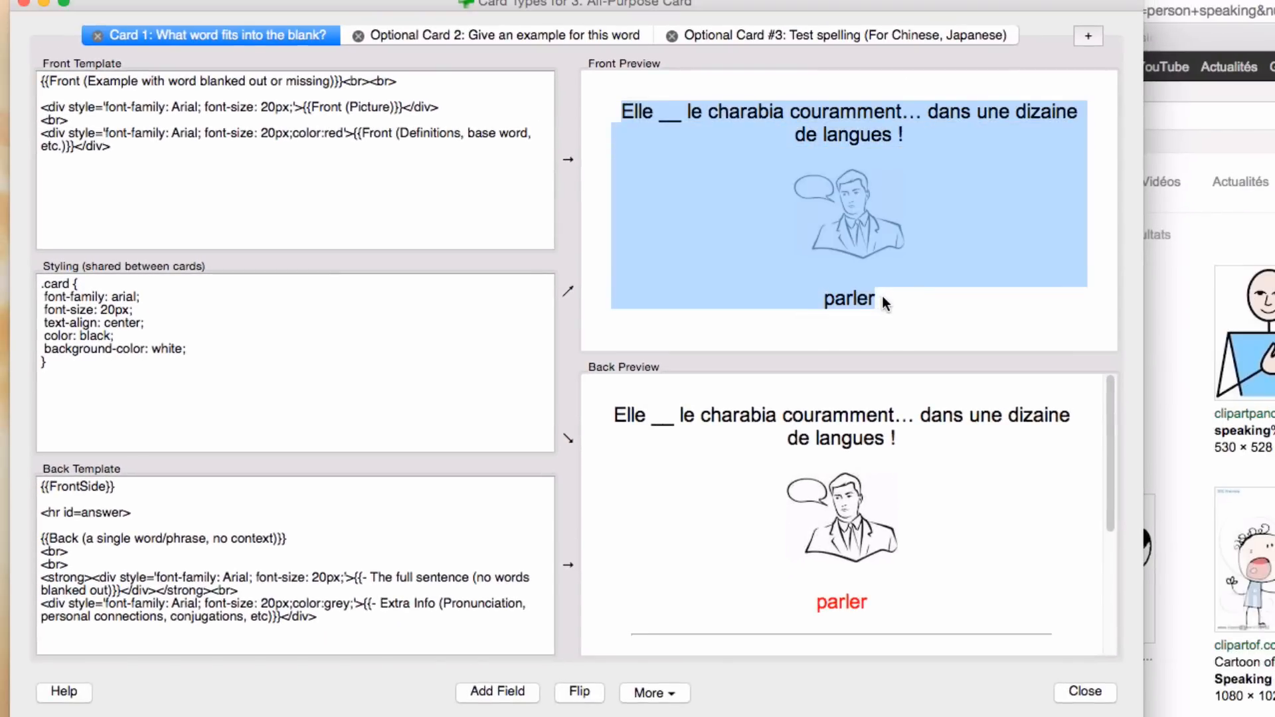
left_click(898, 336)
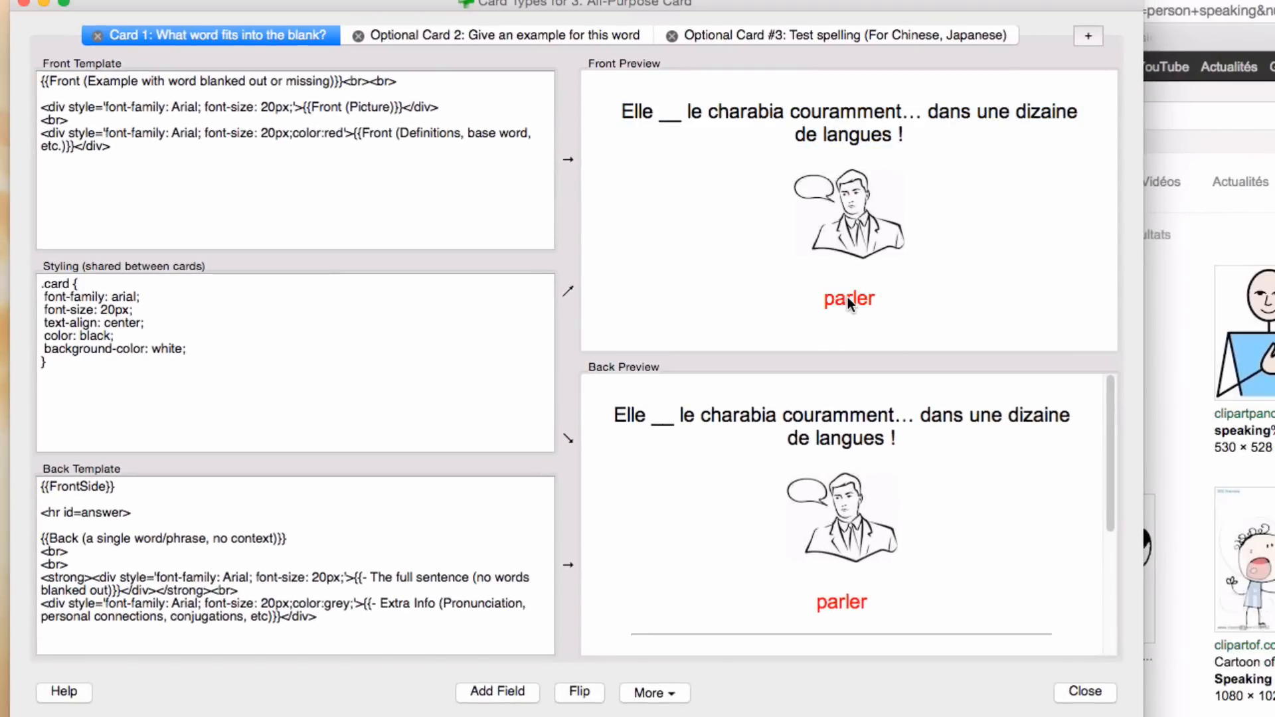
double_click(847, 296)
left_click(897, 300)
scroll(1062, 498, "down", 5)
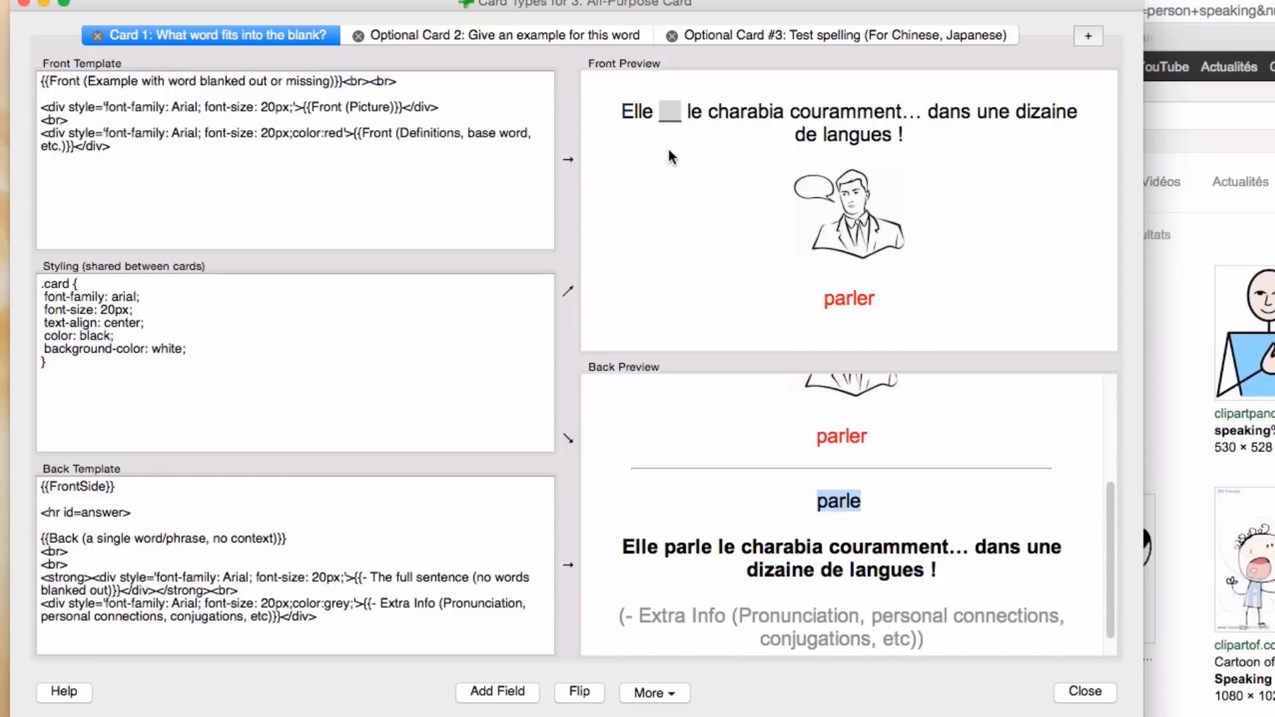
Step: Preview Optional Card 2, which asks for an example of "parle", and close the card types preview
left_click(500, 34)
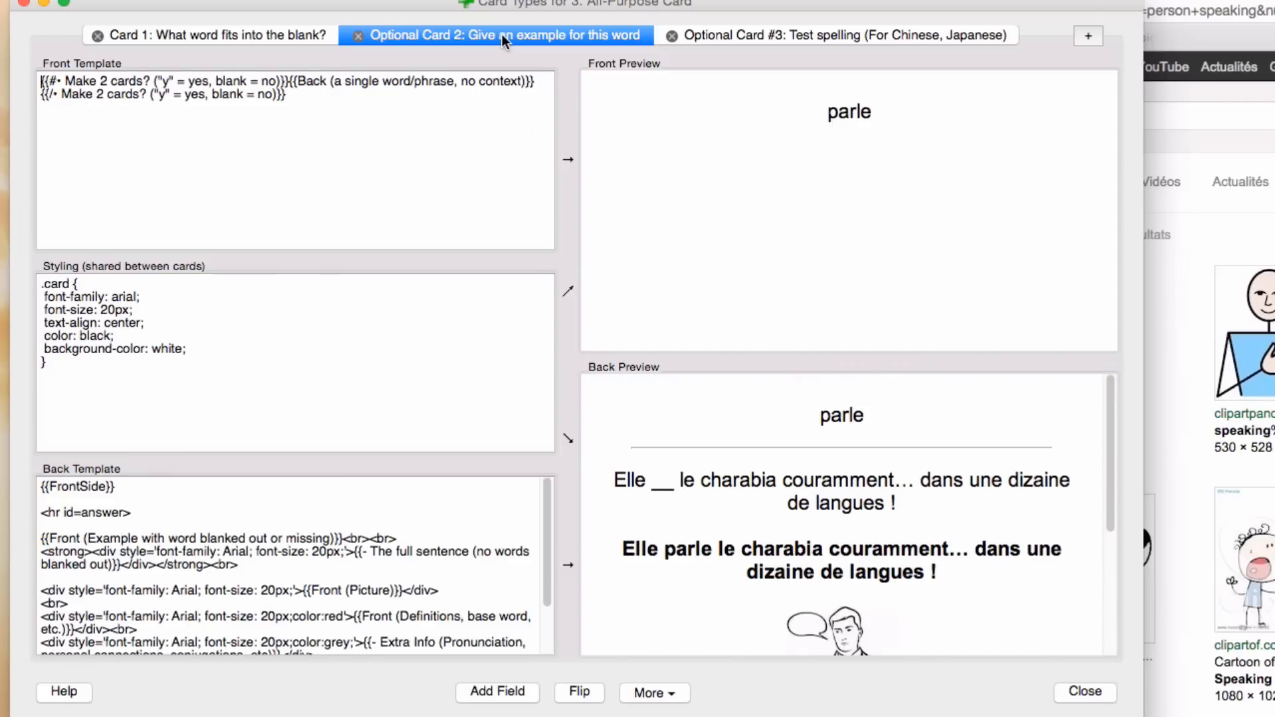
double_click(858, 113)
left_click(845, 113)
left_click_drag(824, 113, 922, 111)
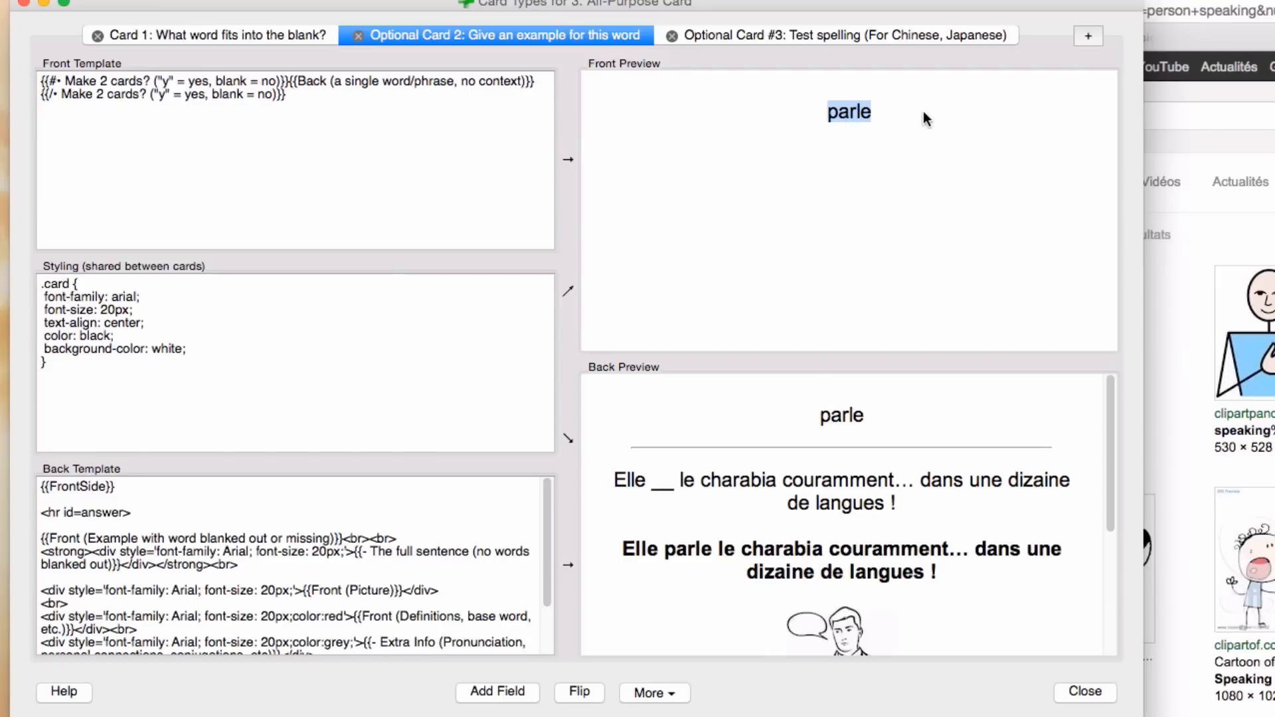
left_click(923, 114)
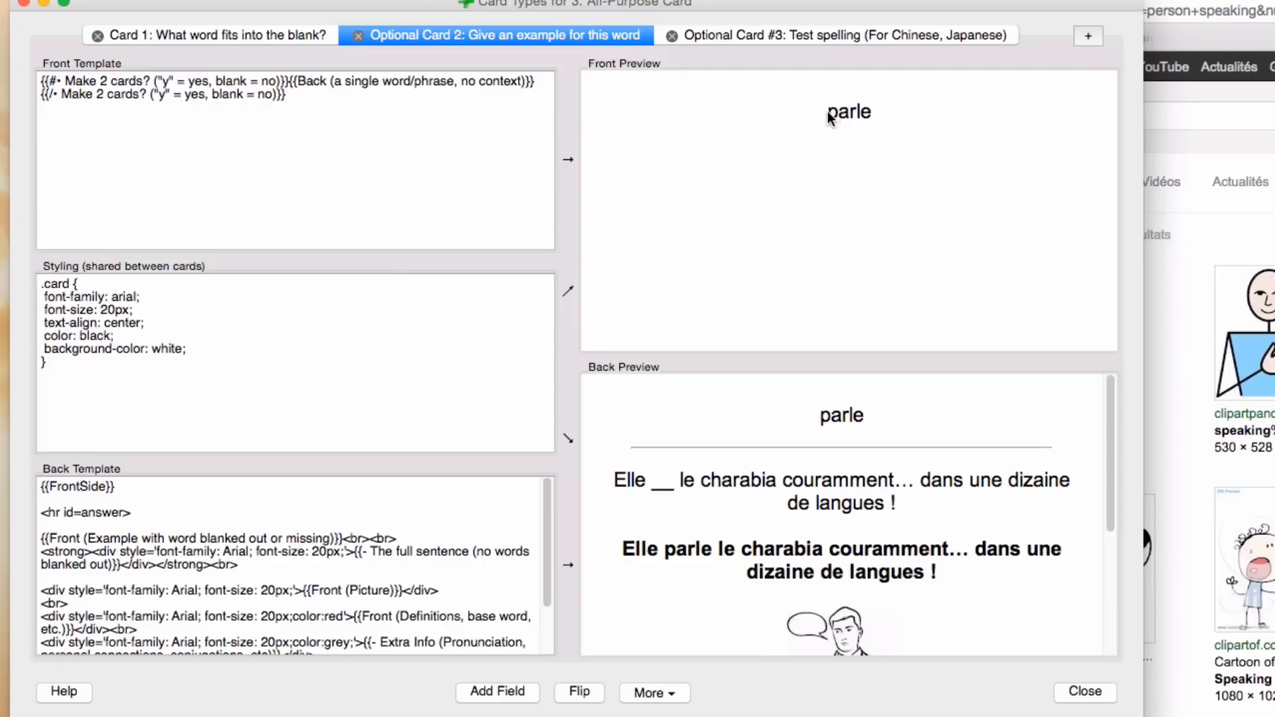
left_click_drag(829, 119, 866, 117)
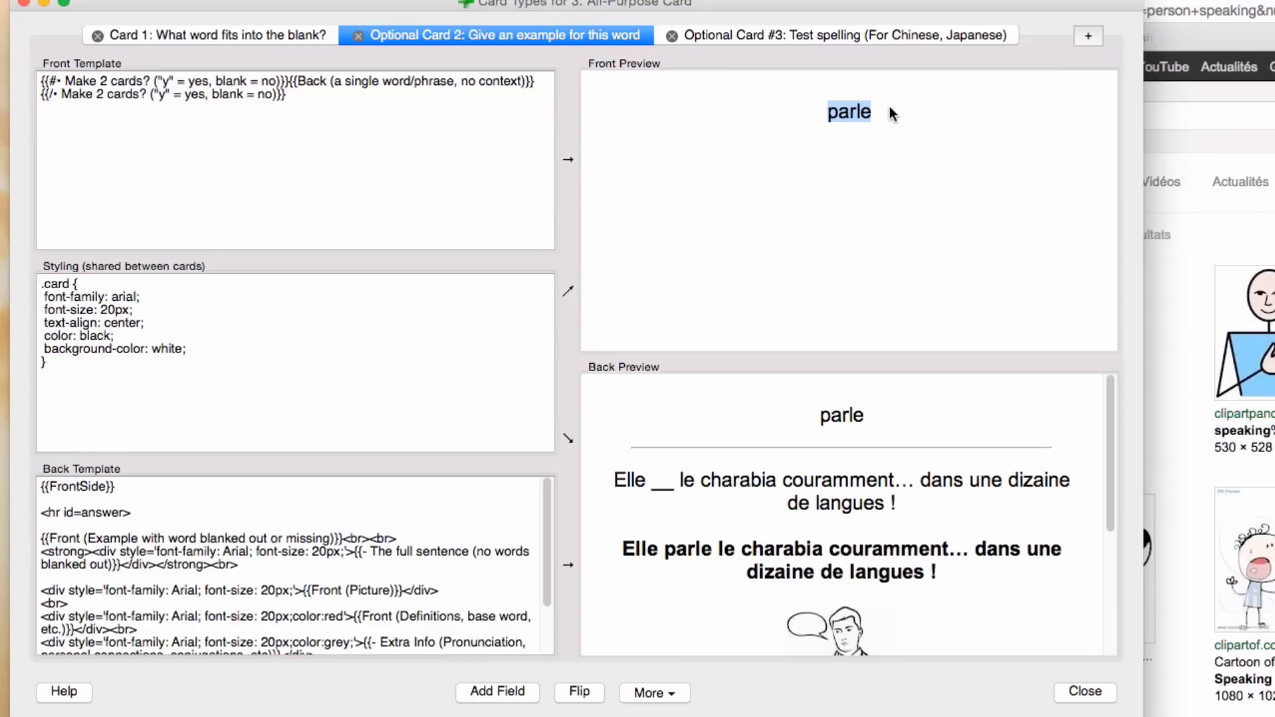
double_click(618, 480)
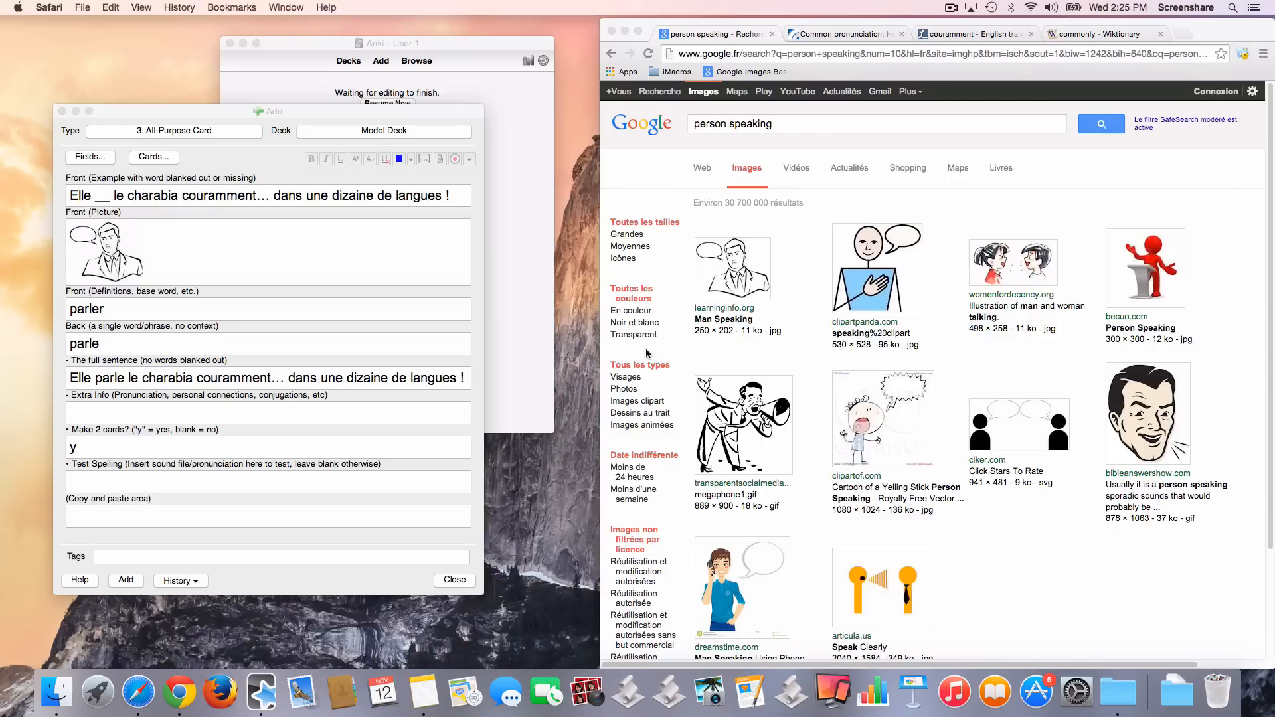
Step: Examine which kinds of content the Extra Info field suggests for the "parle" note
left_click(282, 407)
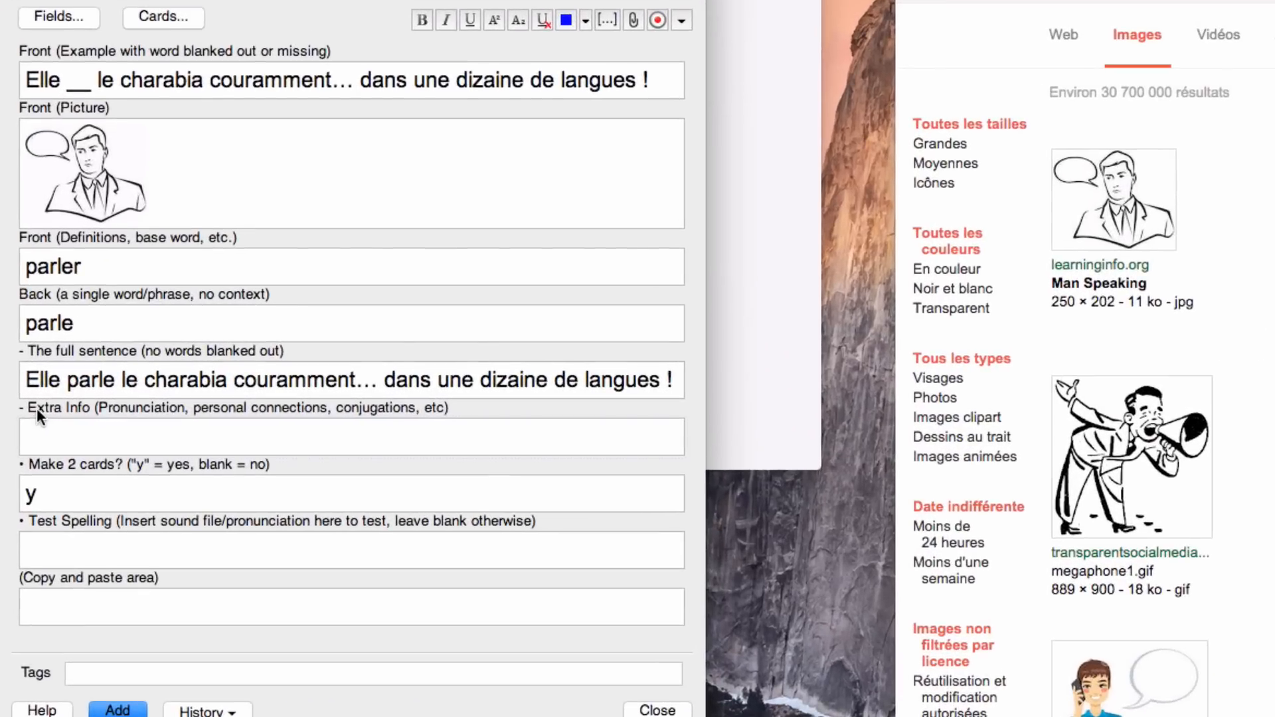
left_click_drag(62, 400, 398, 398)
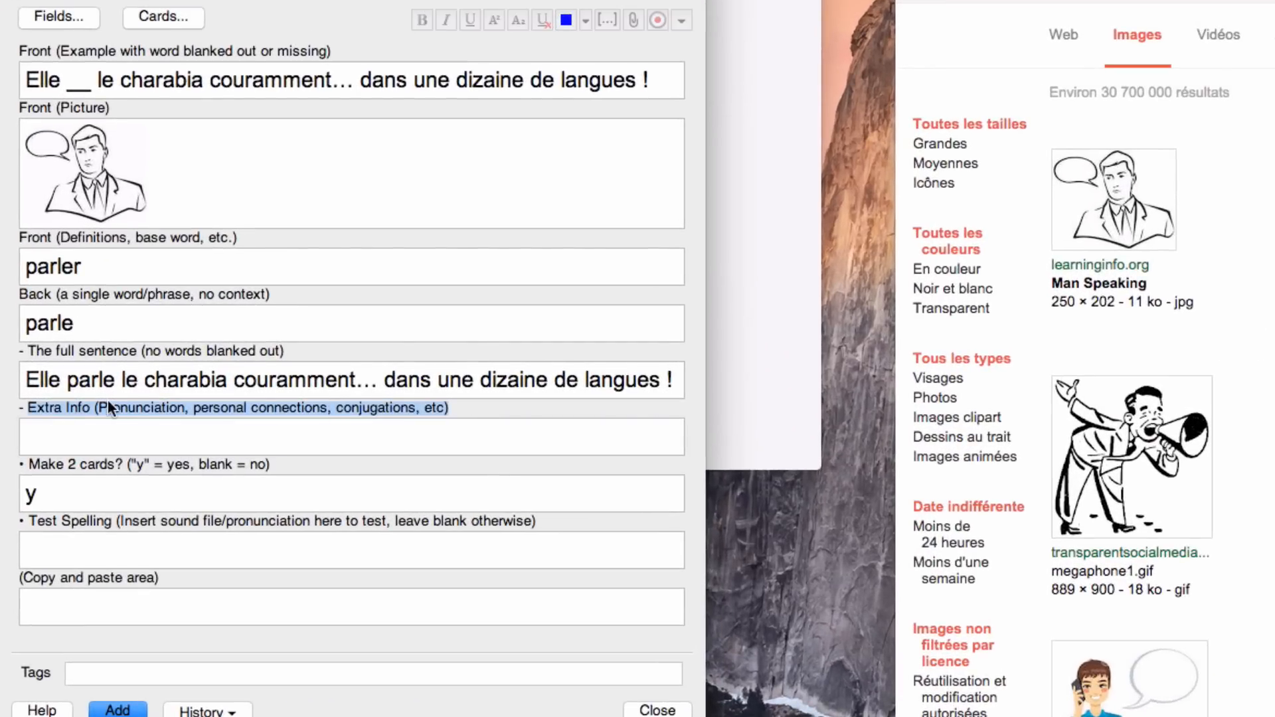
double_click(132, 407)
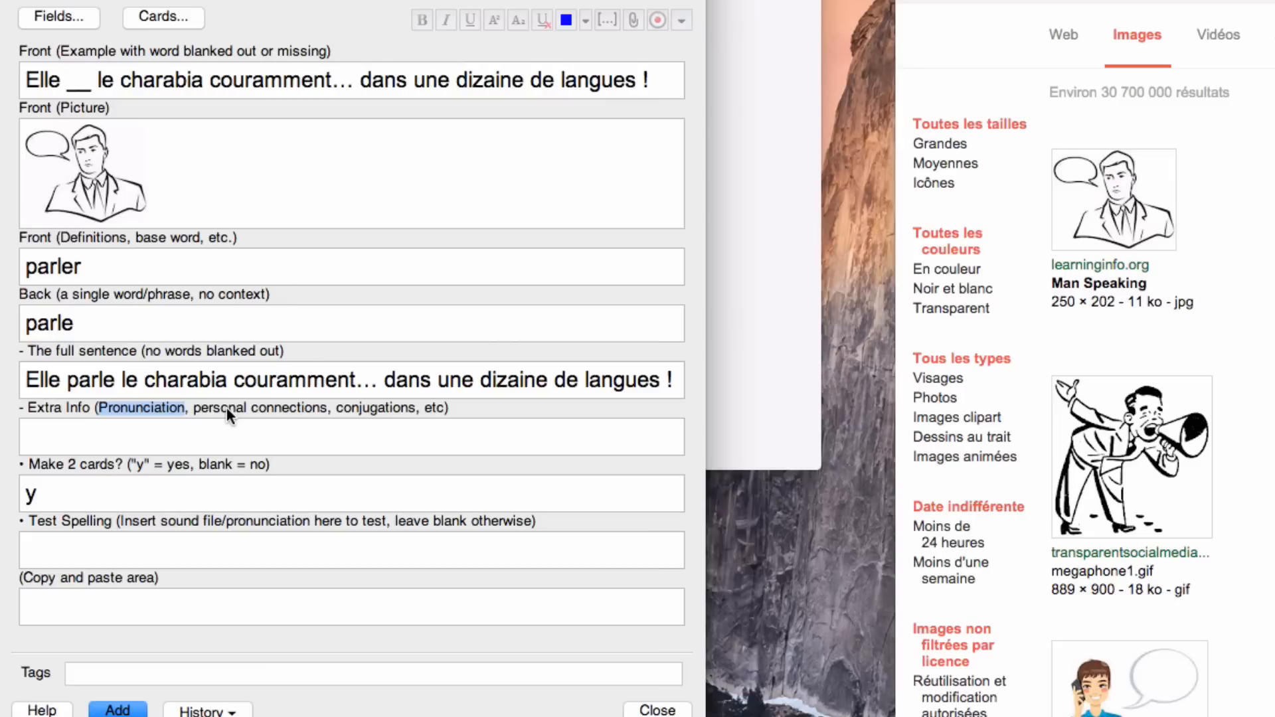
left_click_drag(194, 408, 324, 407)
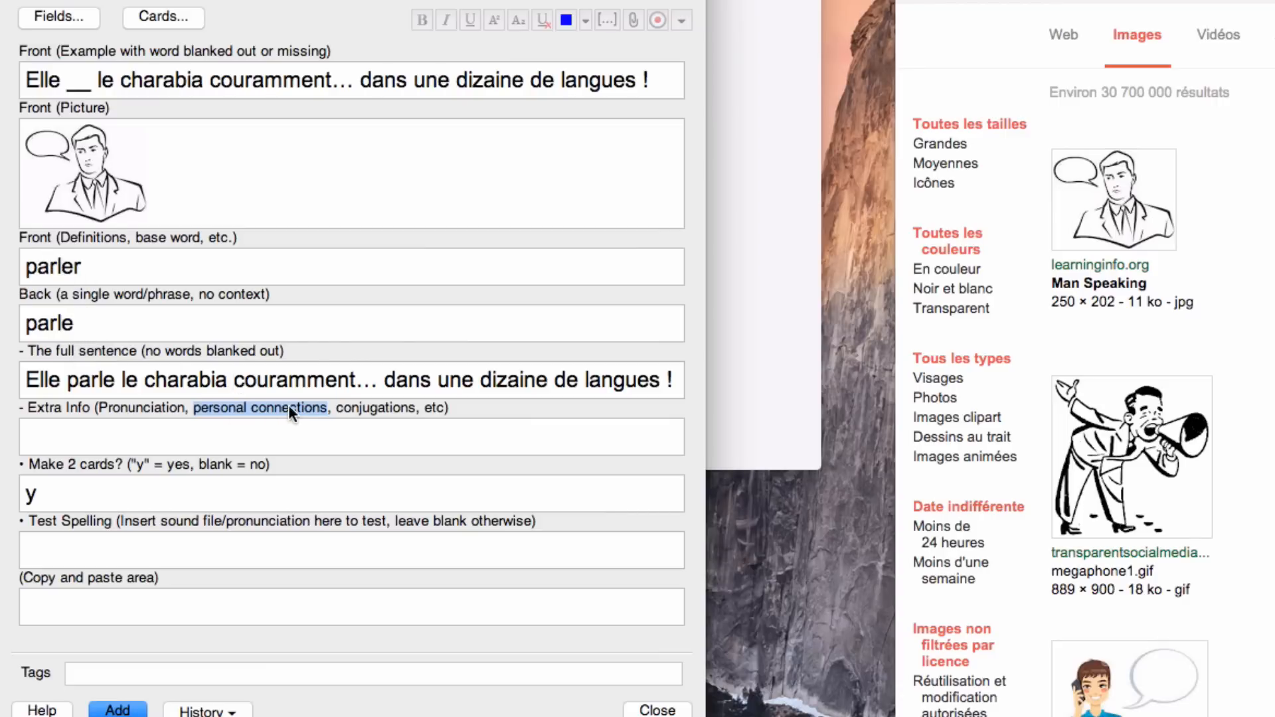
double_click(373, 407)
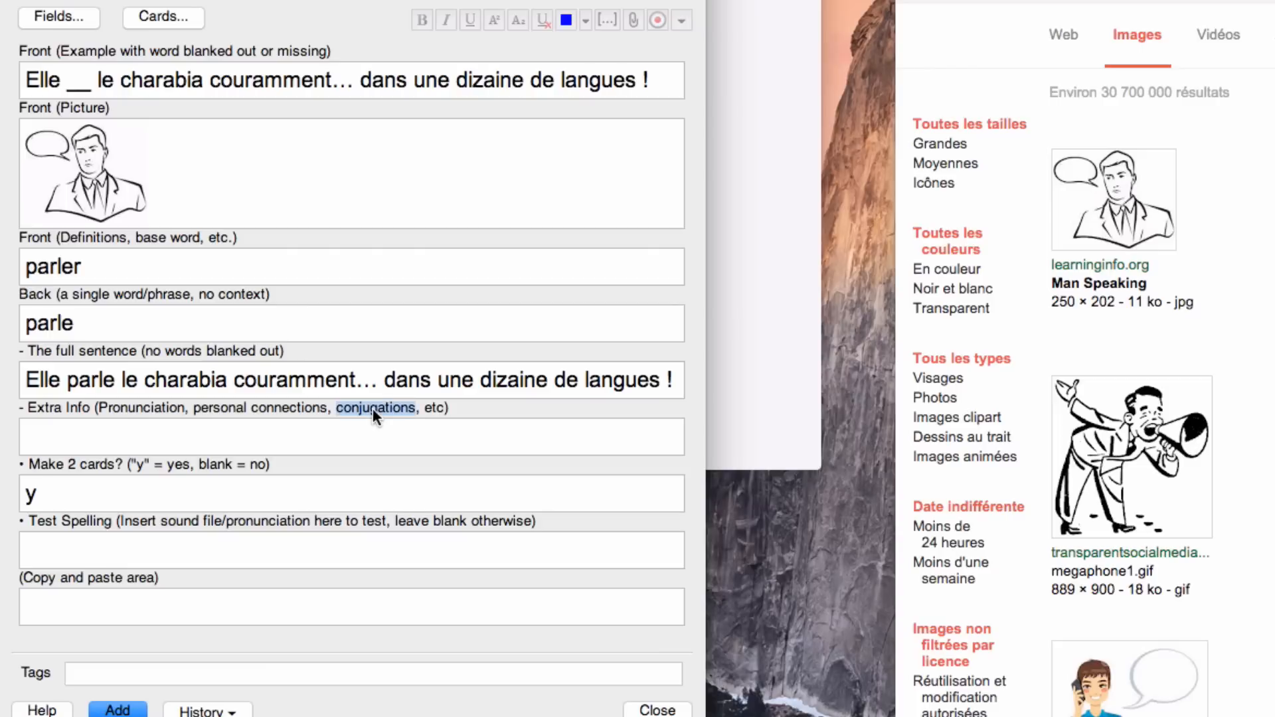
left_click(304, 439)
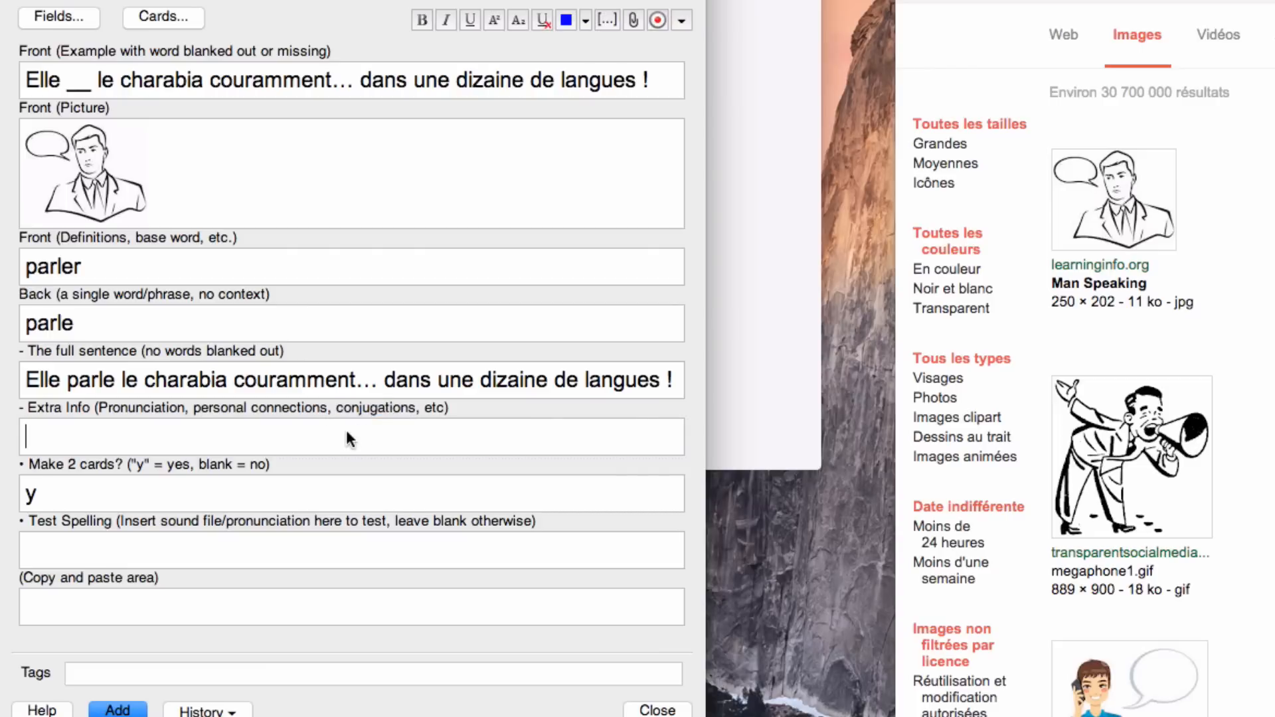
double_click(66, 323)
left_click(165, 321)
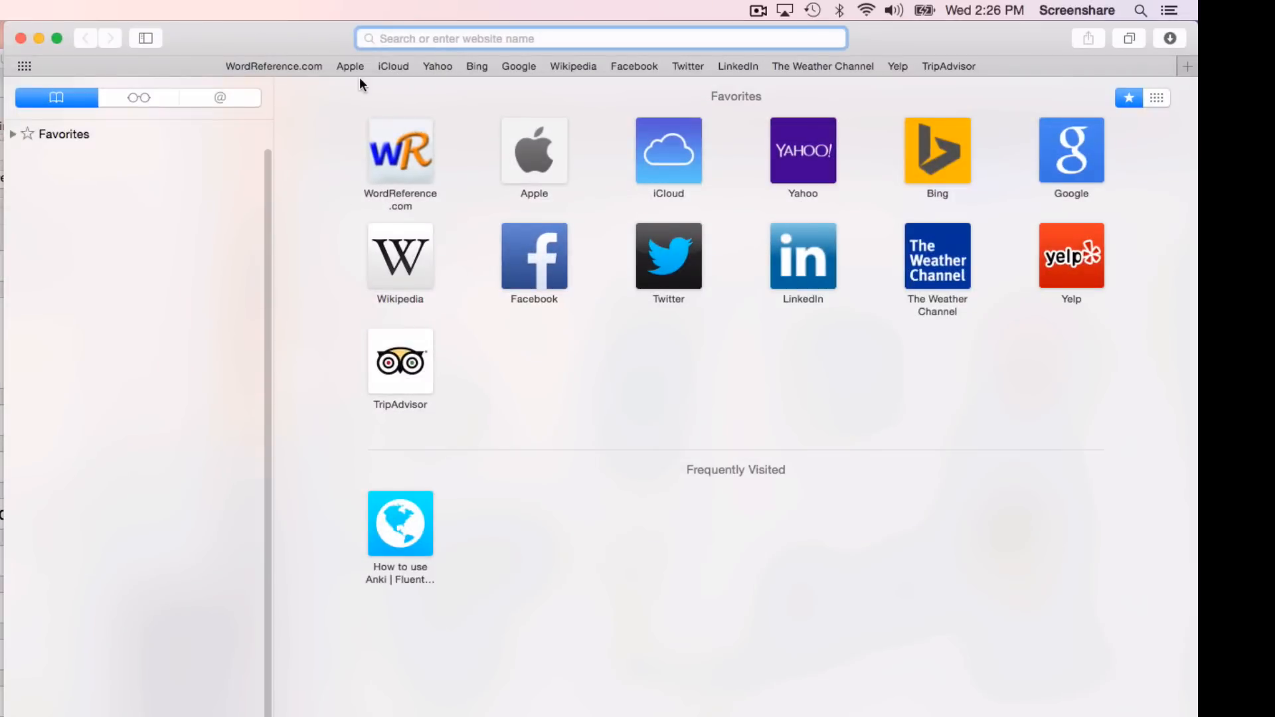
Step: Copy the present indicative forms of "parler" from the WordReference conjugation page into Anki's Extra Info field
left_click(309, 66)
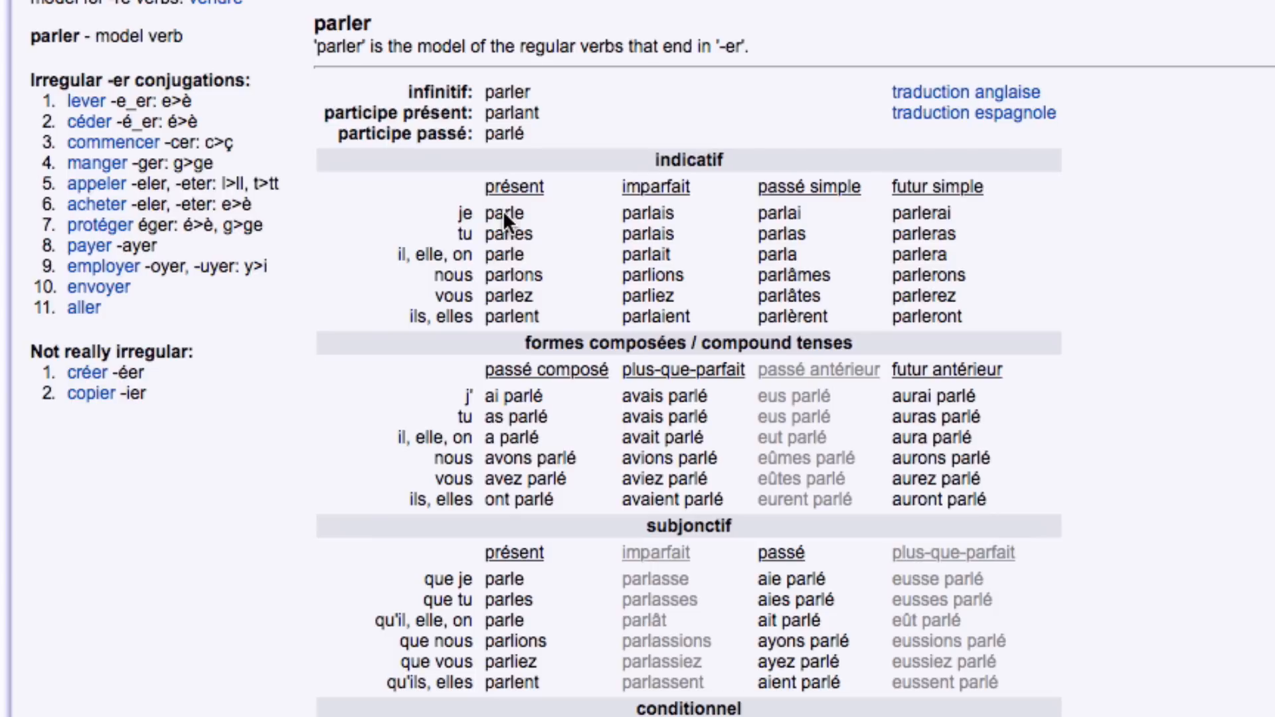
left_click_drag(503, 209, 536, 317)
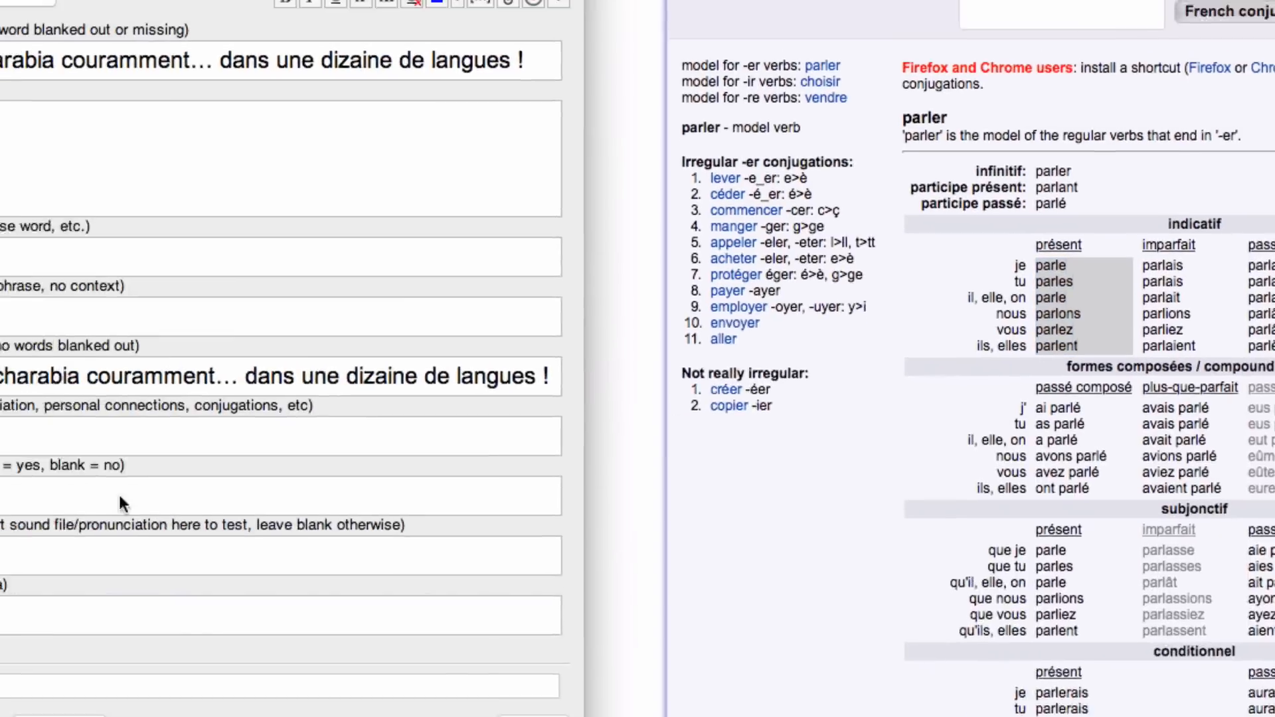
left_click(204, 441)
key("super+v")
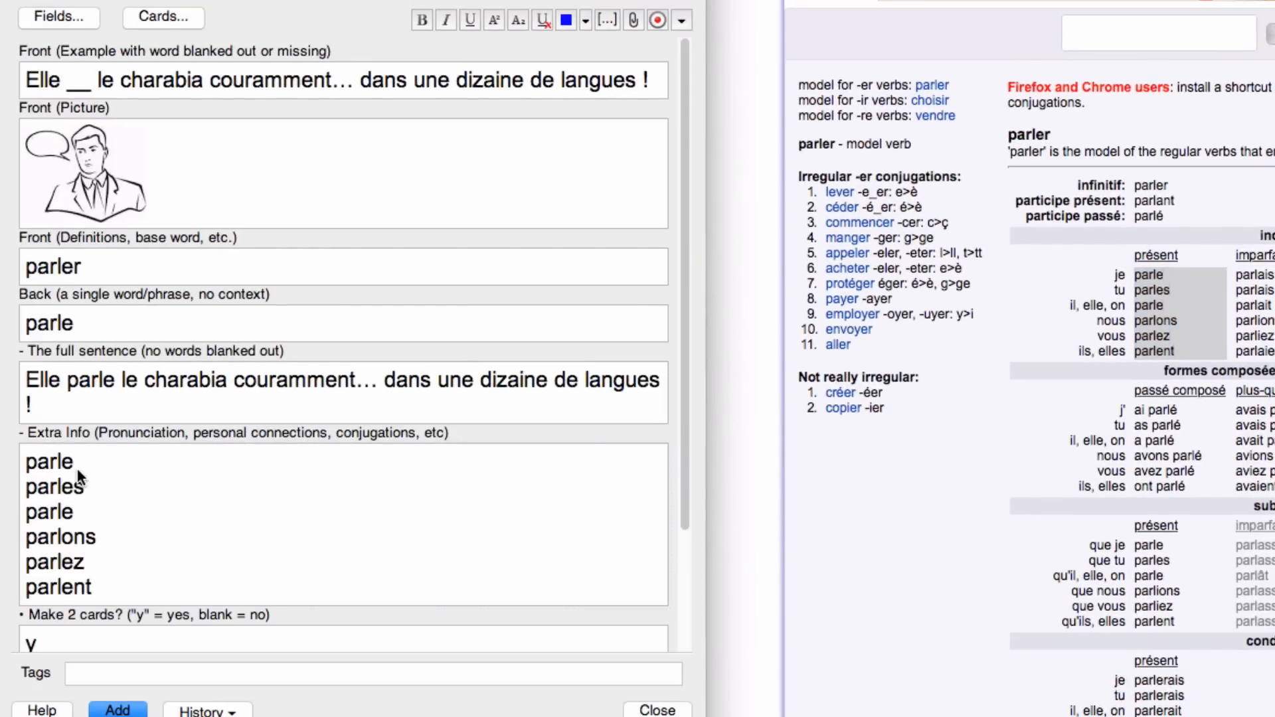
left_click(26, 463)
Step: Check the Make 2 cards setting and preview Optional Card 2 for "parle", then return to the note
left_click_drag(687, 468, 680, 592)
left_click(356, 507)
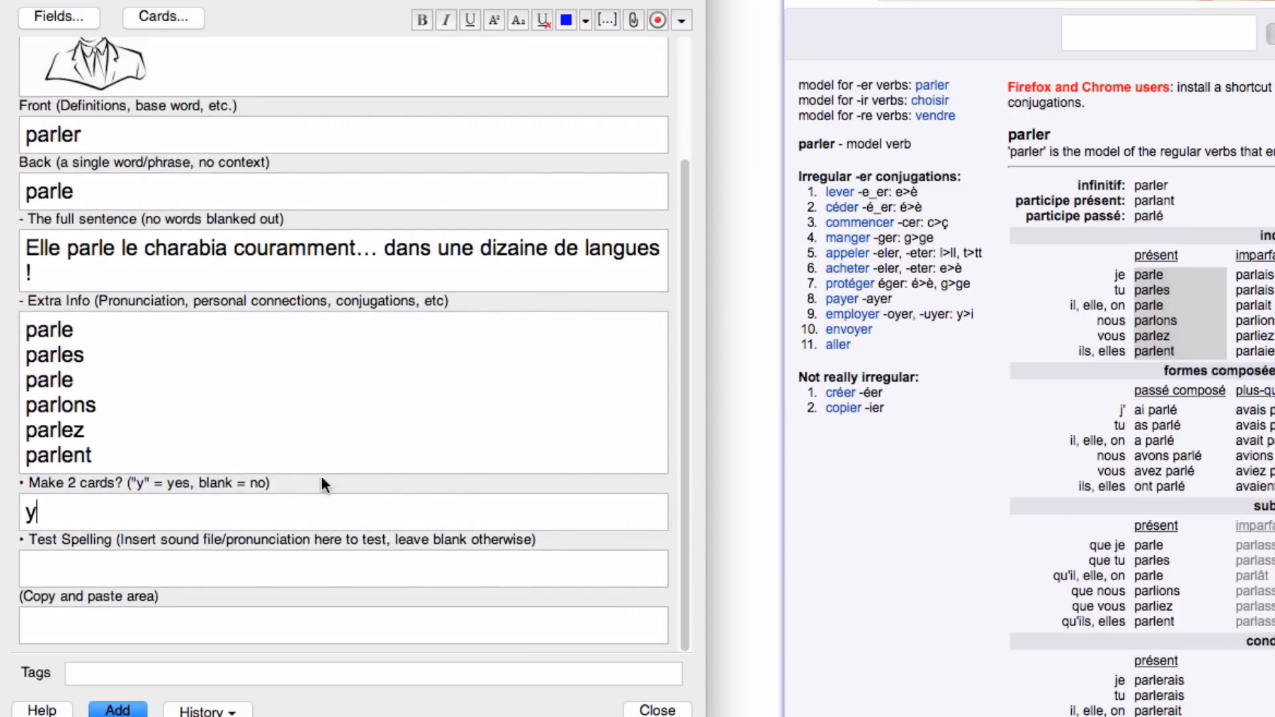
left_click(174, 24)
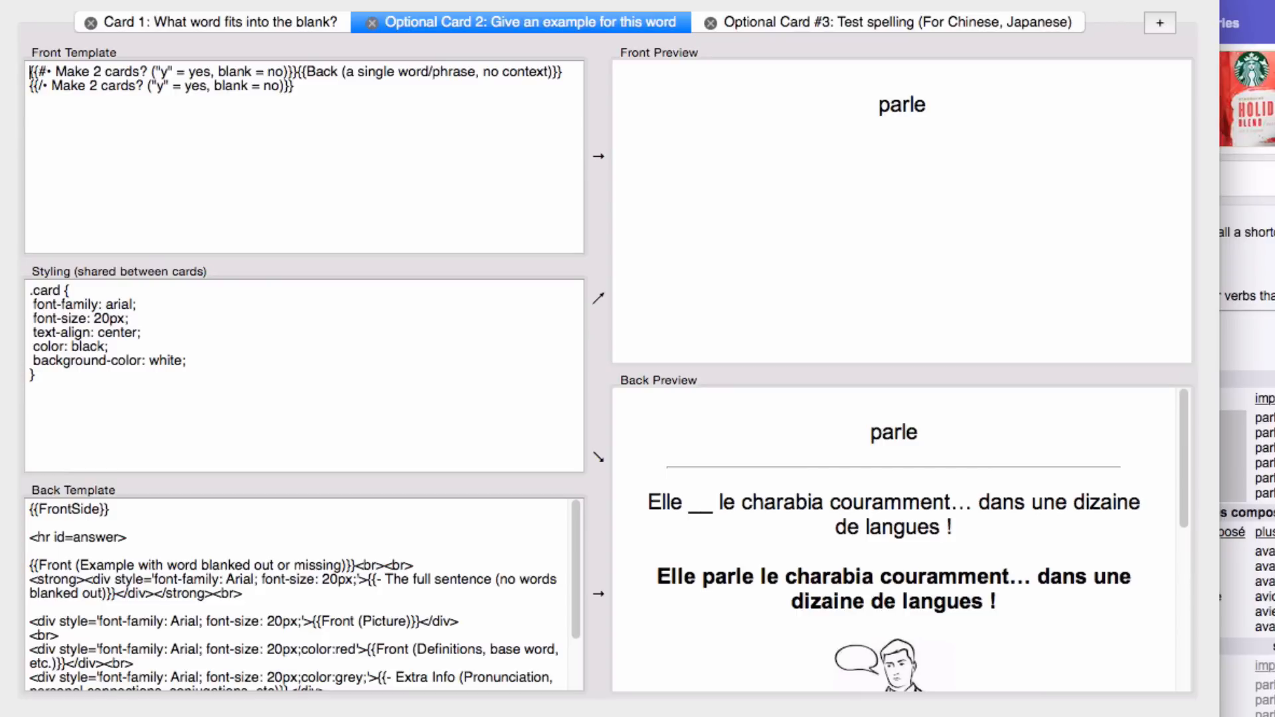
key("Escape")
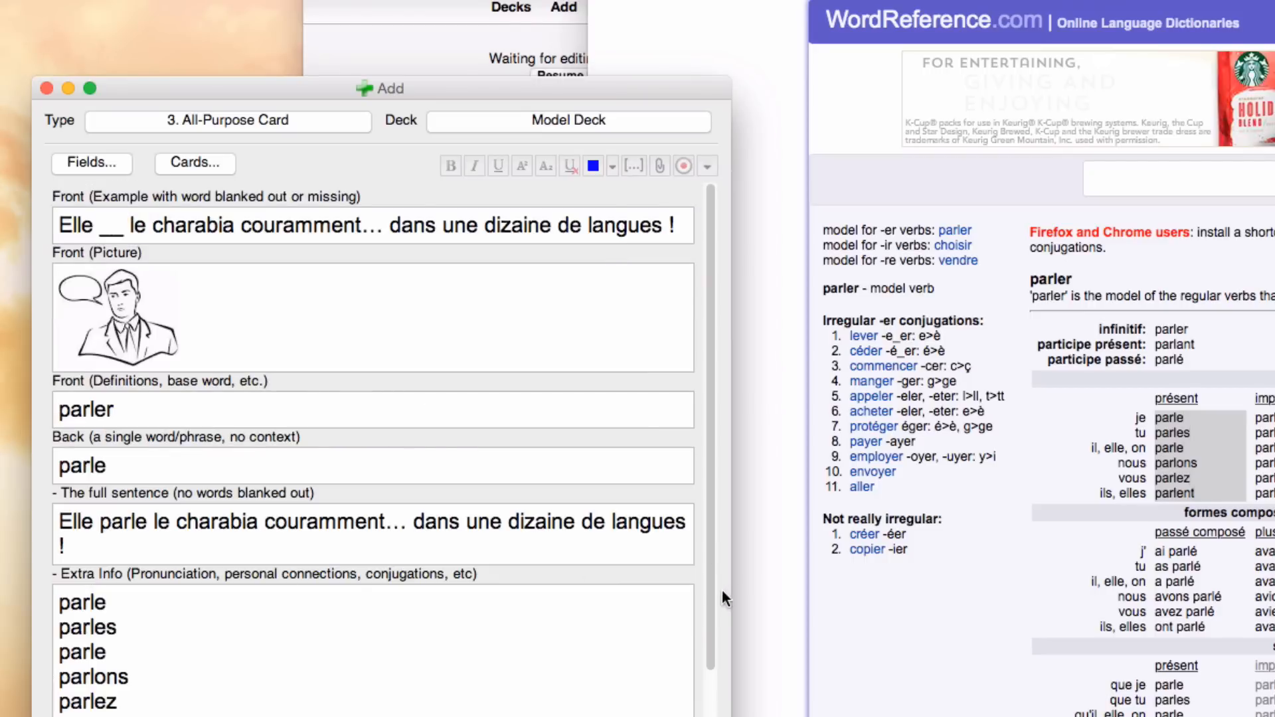
Step: Review the completed "parle" fields and add the note to the Model Deck
scroll(695, 647, "down", 5)
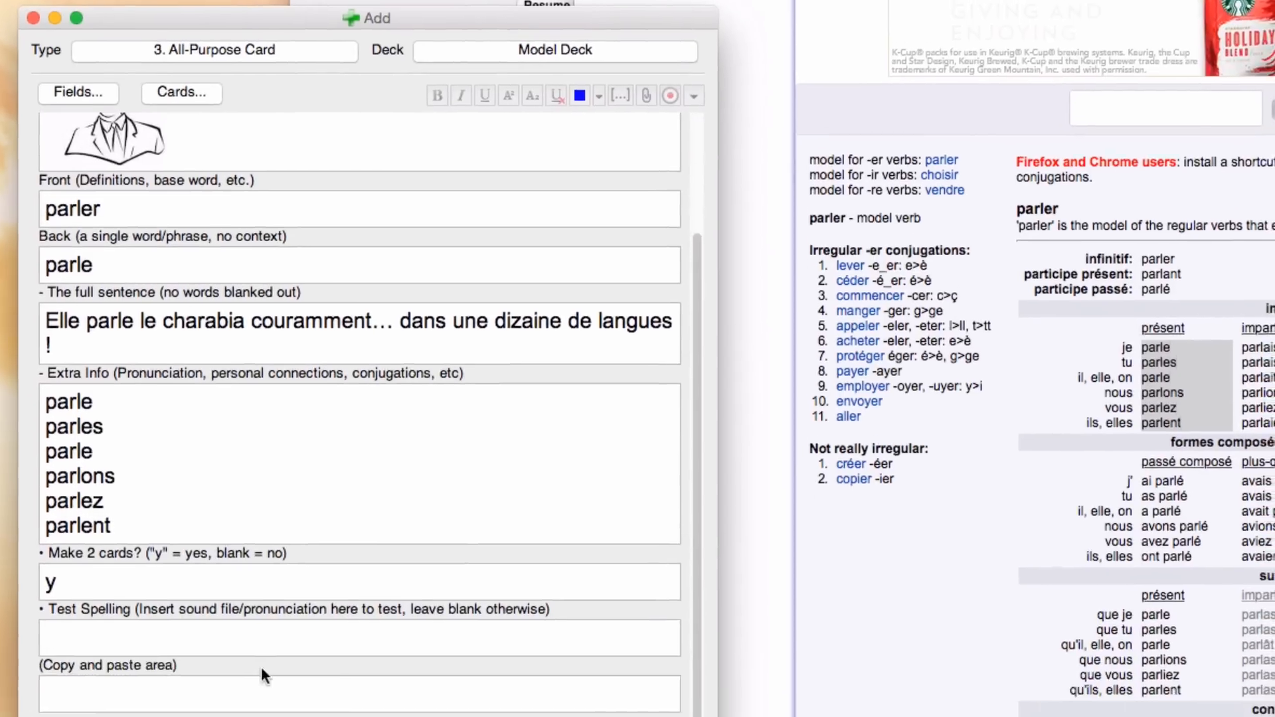
left_click(201, 705)
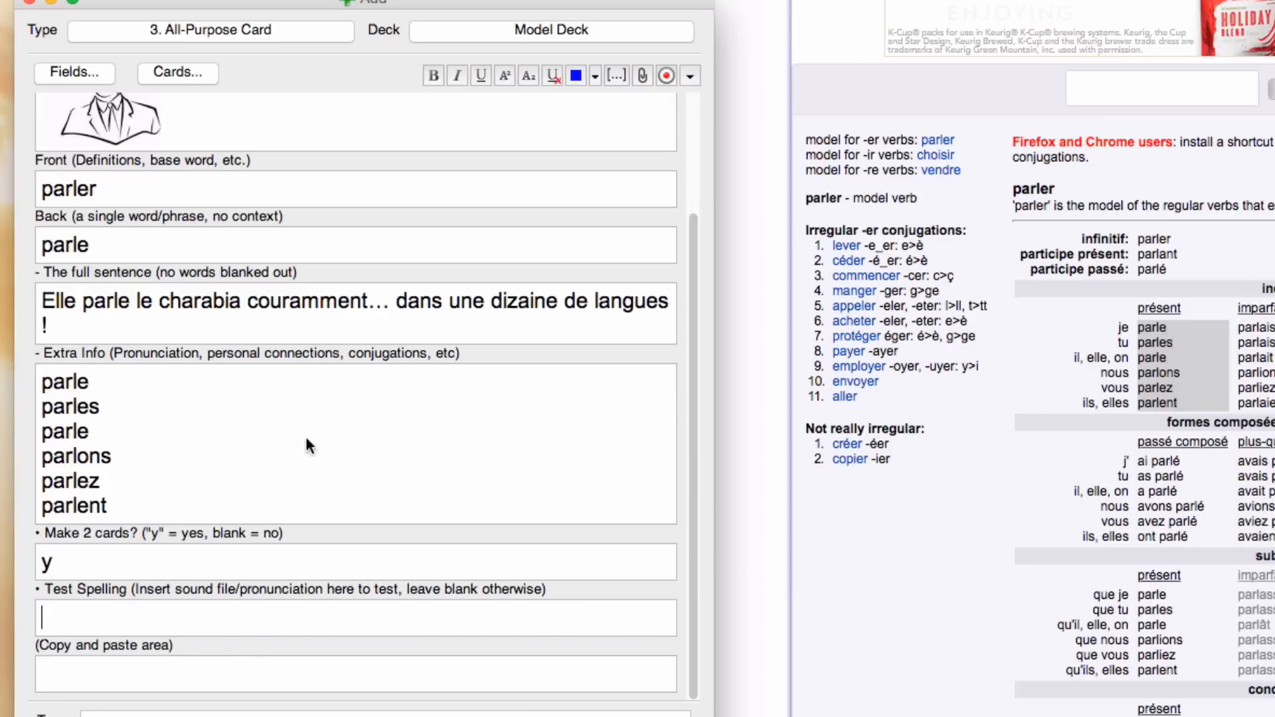
scroll(689, 515, "up", 4)
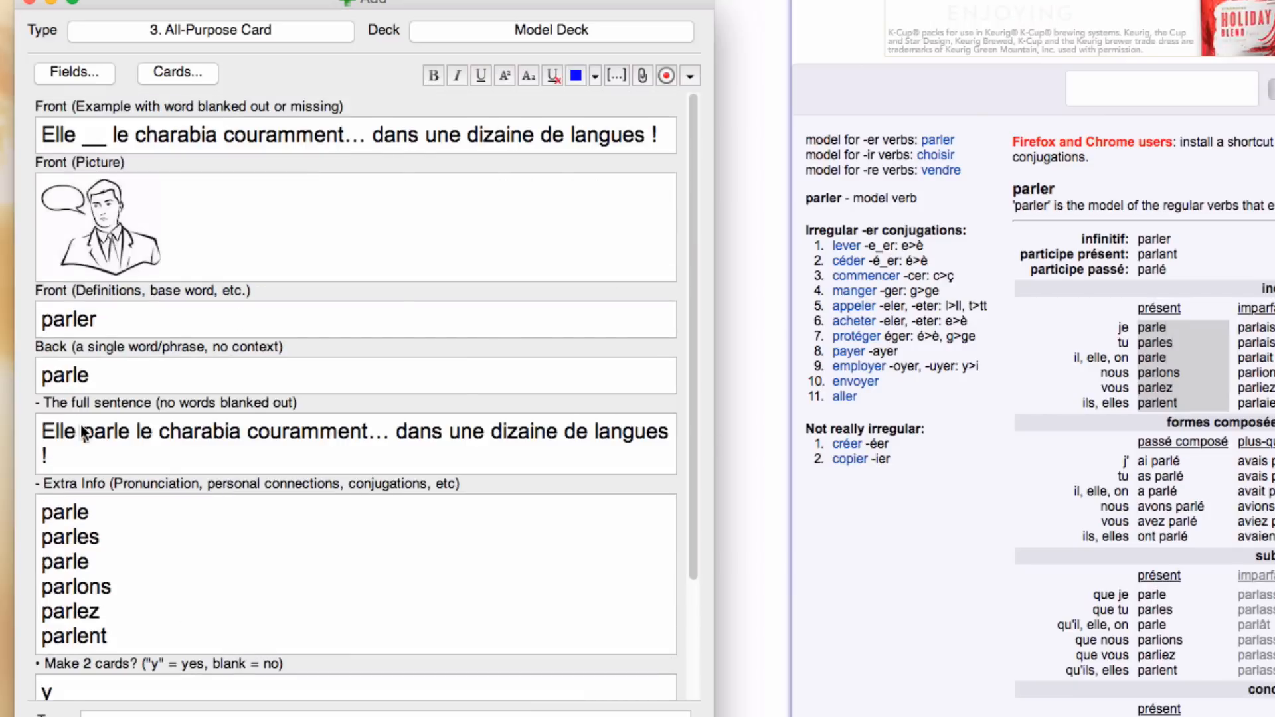
left_click_drag(98, 322, 10, 333)
left_click_drag(96, 376, 14, 385)
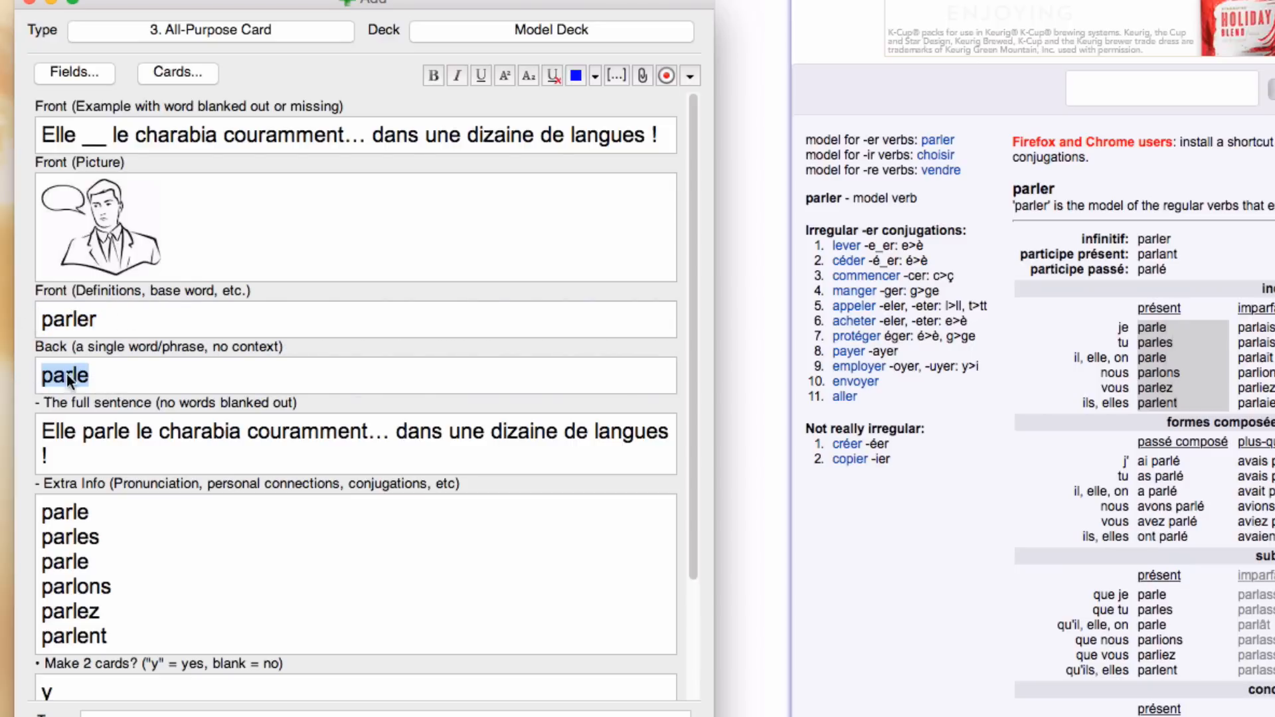
double_click(93, 136)
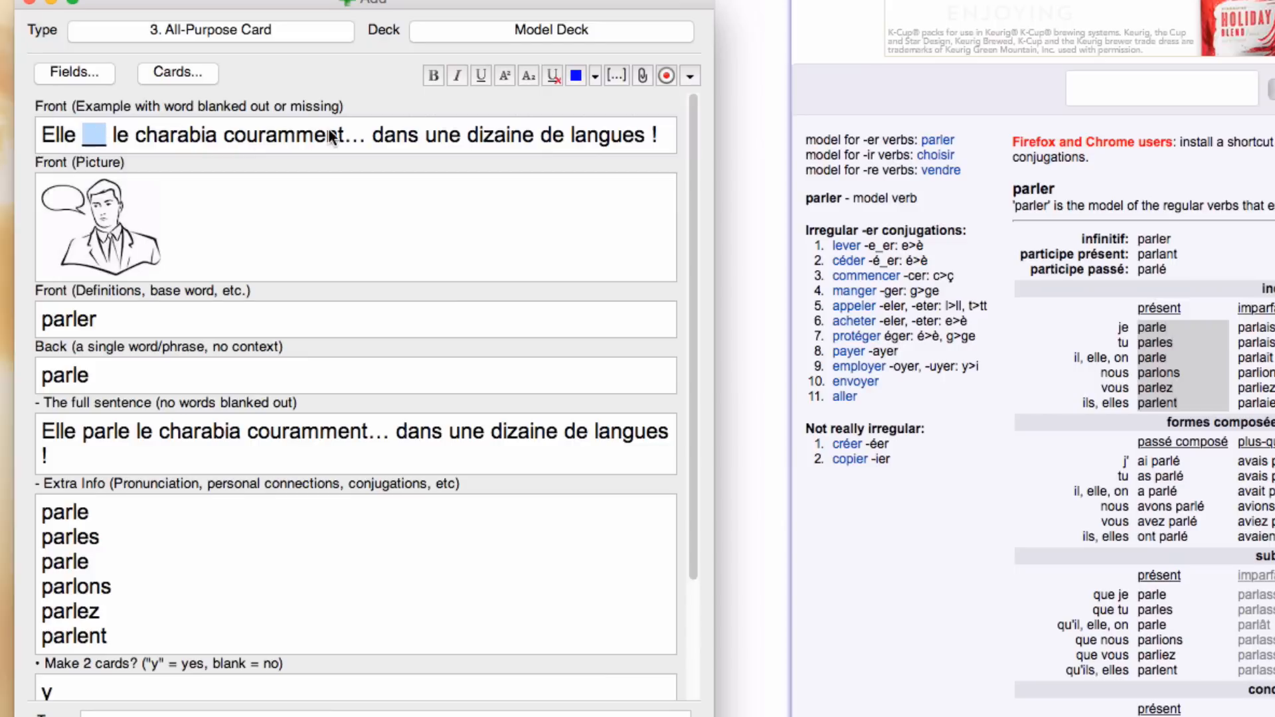
left_click(96, 377)
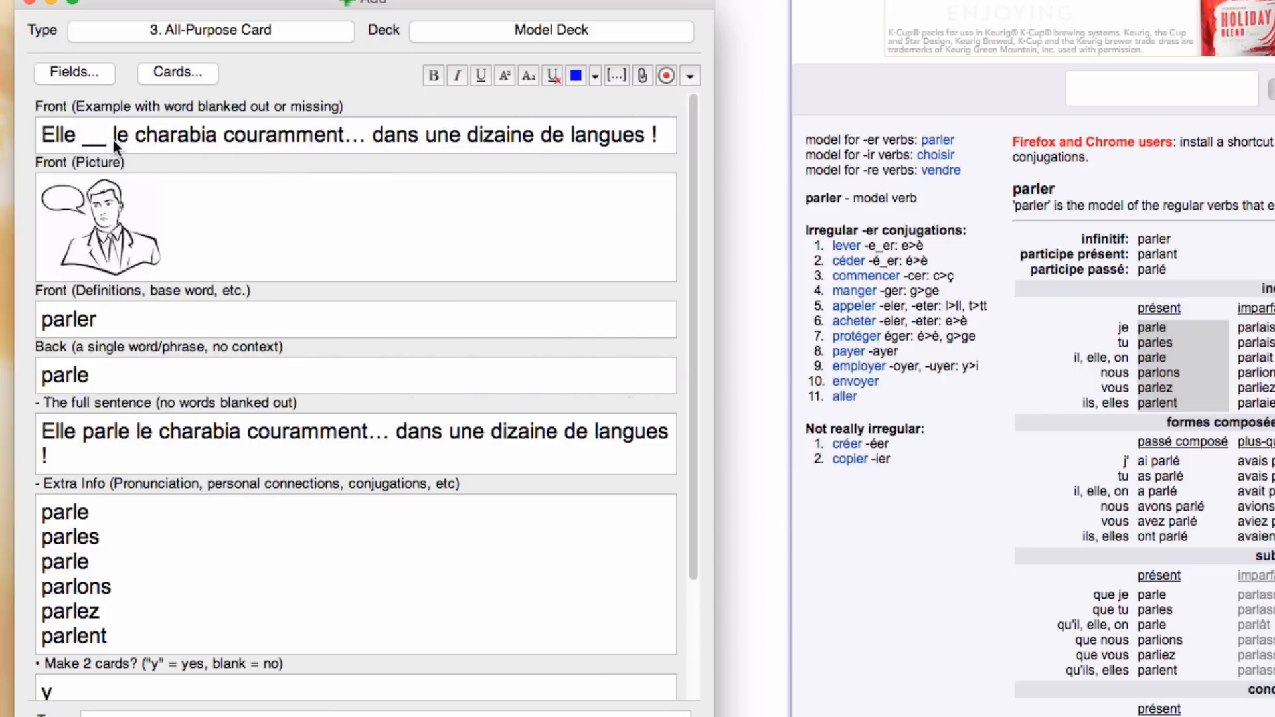
left_click(187, 242)
key("super+Return")
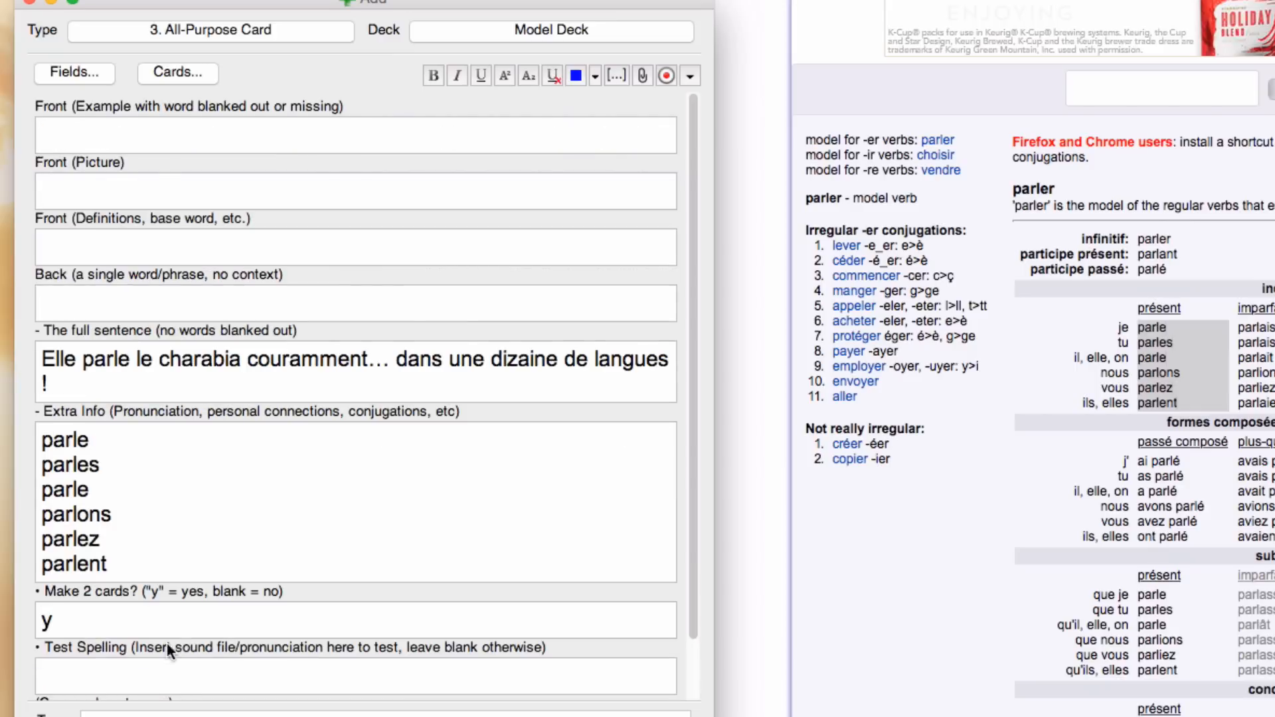
Step: Clear the conjugations from the Extra Info field, leaving the full sentence in place
triple_click(91, 391)
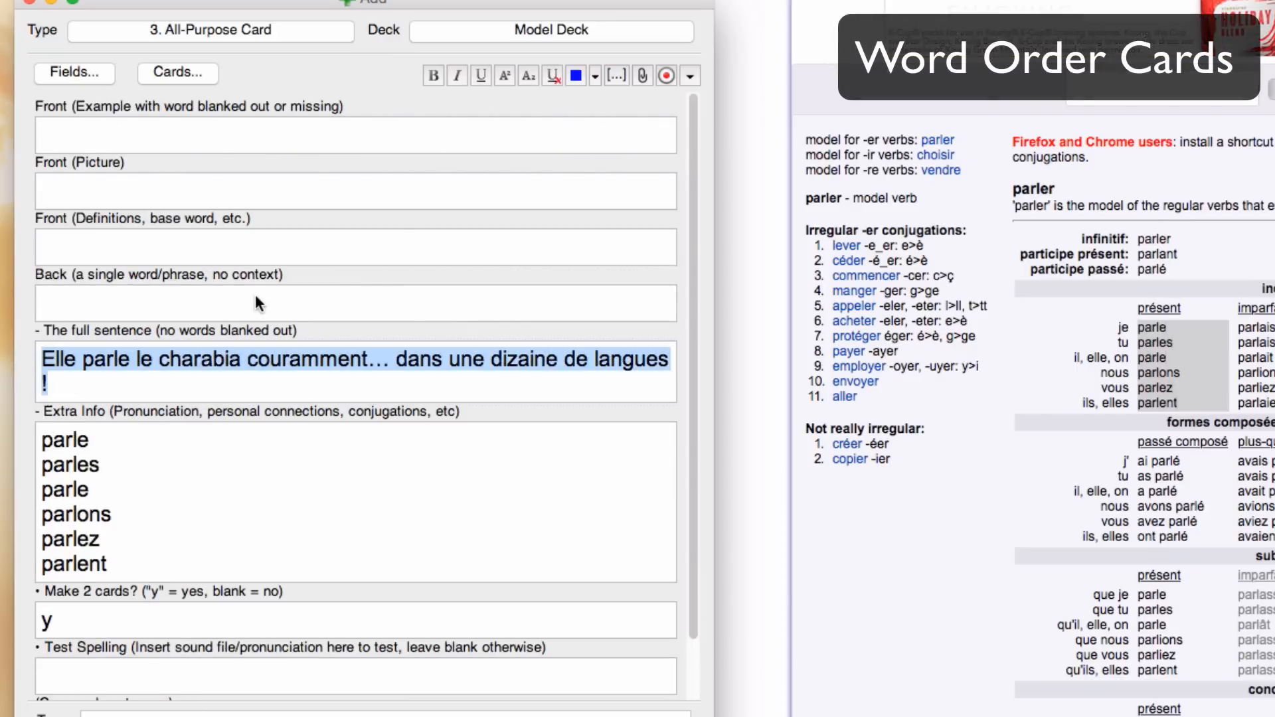
left_click(139, 513)
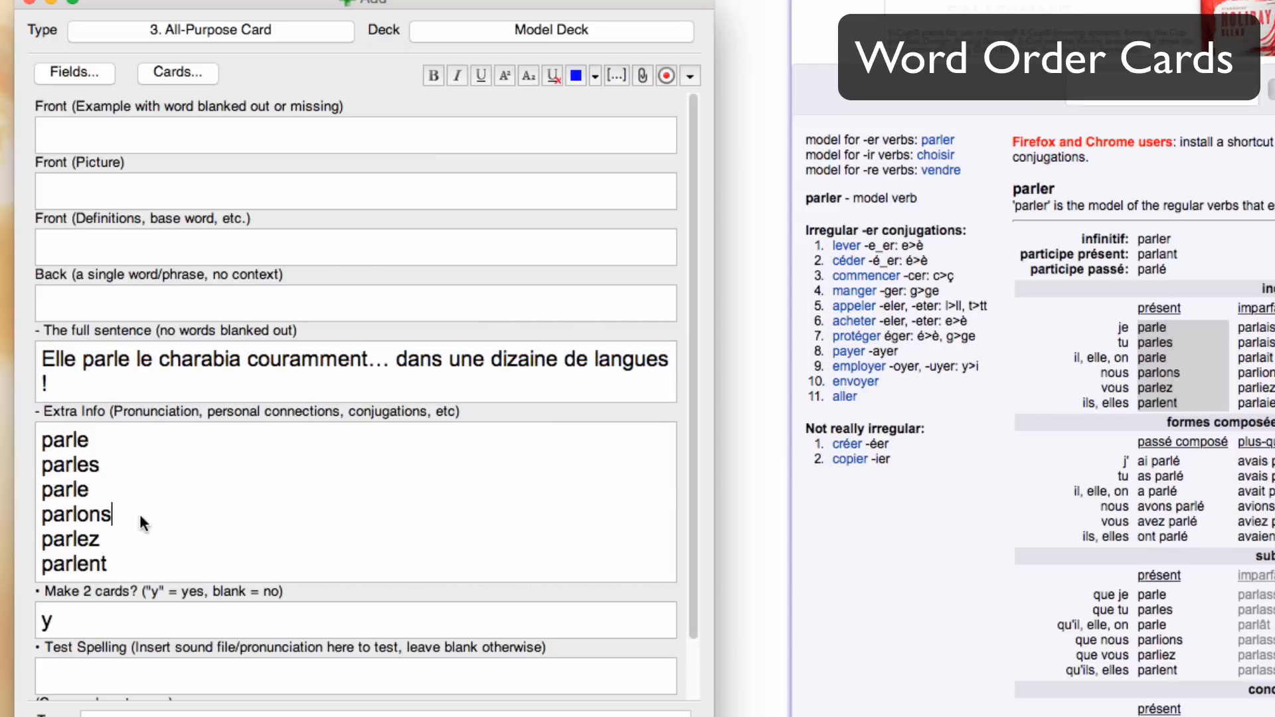
key("super+a")
key("BackSpace")
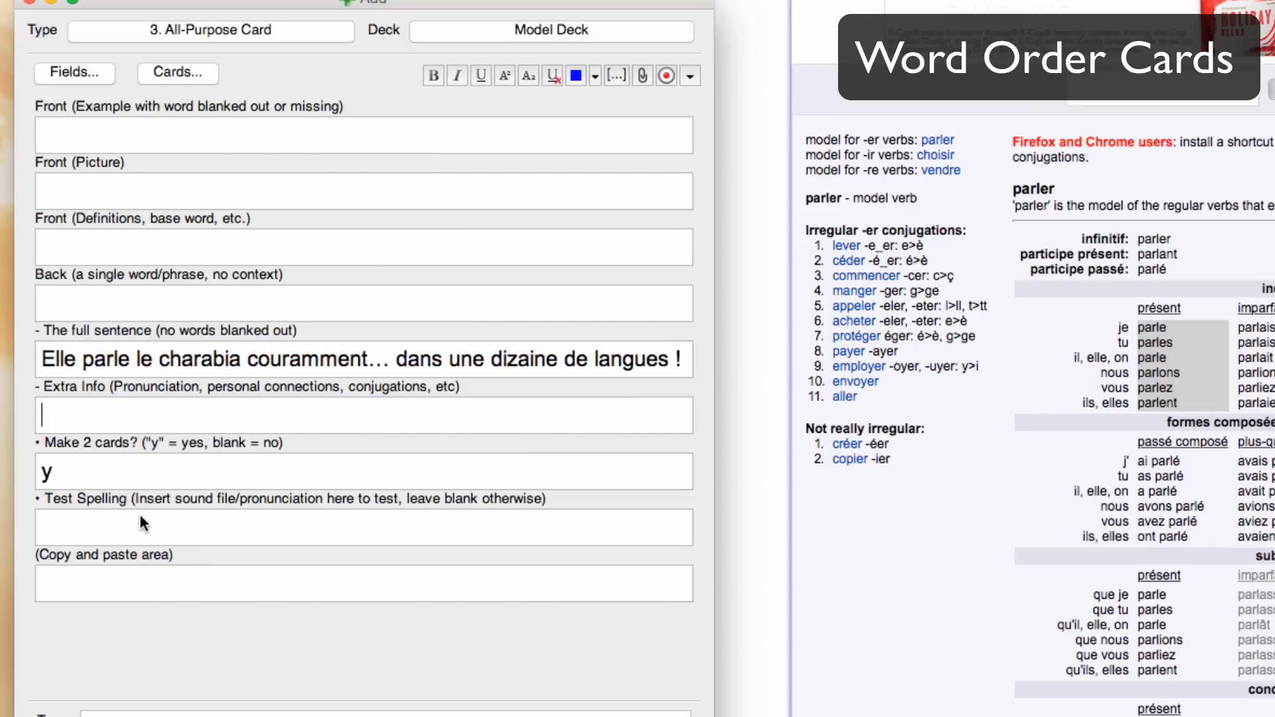
Step: Copy the whole sentence from the full sentence field into the Front (Example with word blanked out or missing) field
double_click(300, 356)
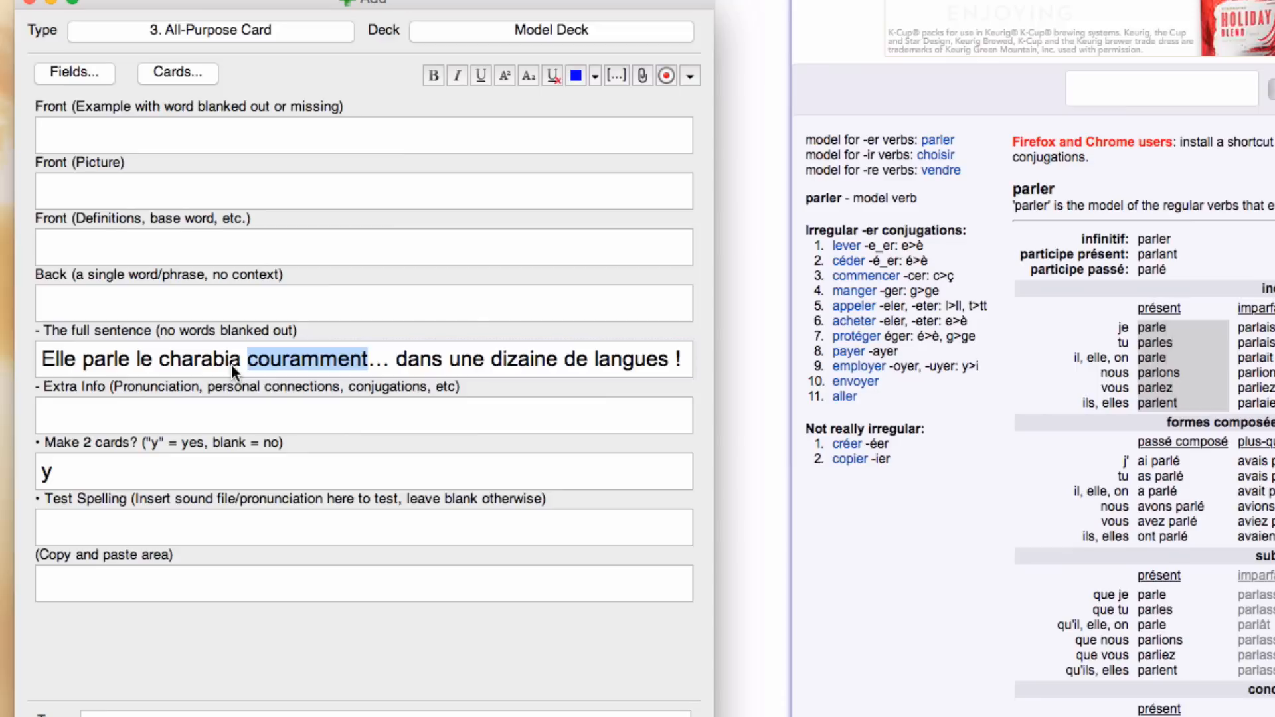
triple_click(177, 356)
key("super+c")
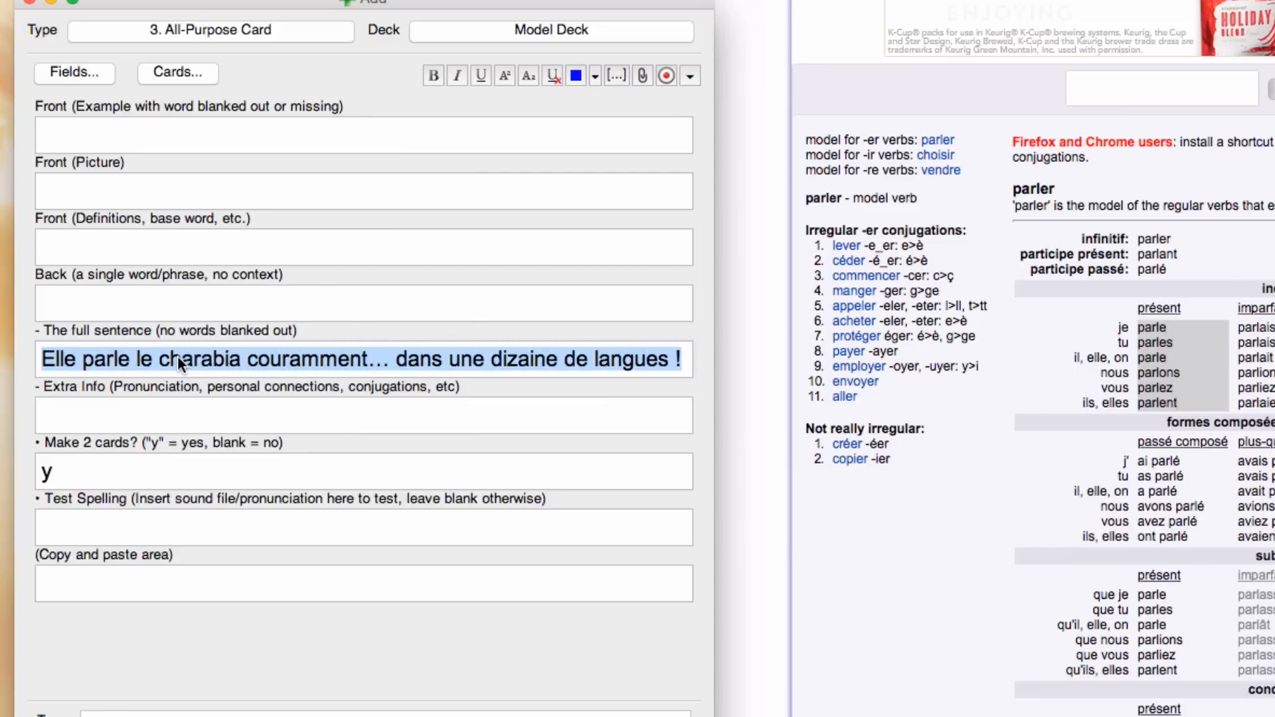
left_click(134, 125)
key("super+v")
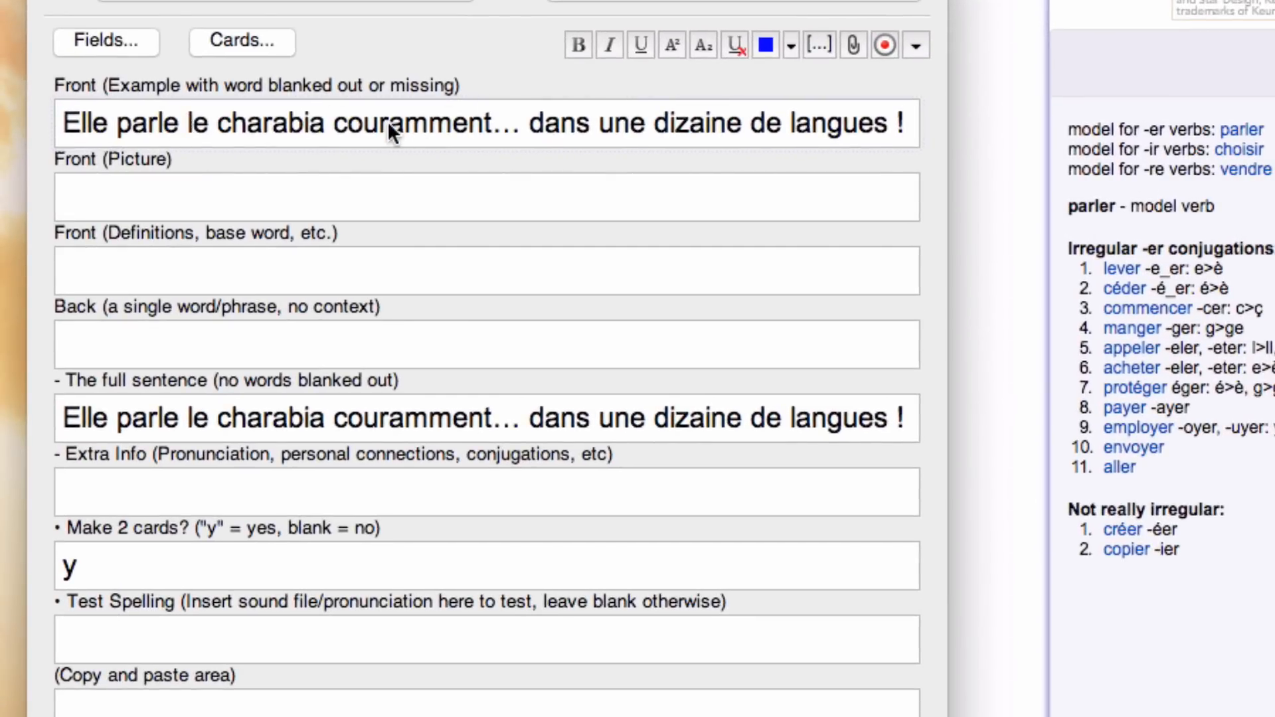
Step: Move "couramment" out of the front example sentence into the Front (Definitions, base word, etc.) field
double_click(418, 126)
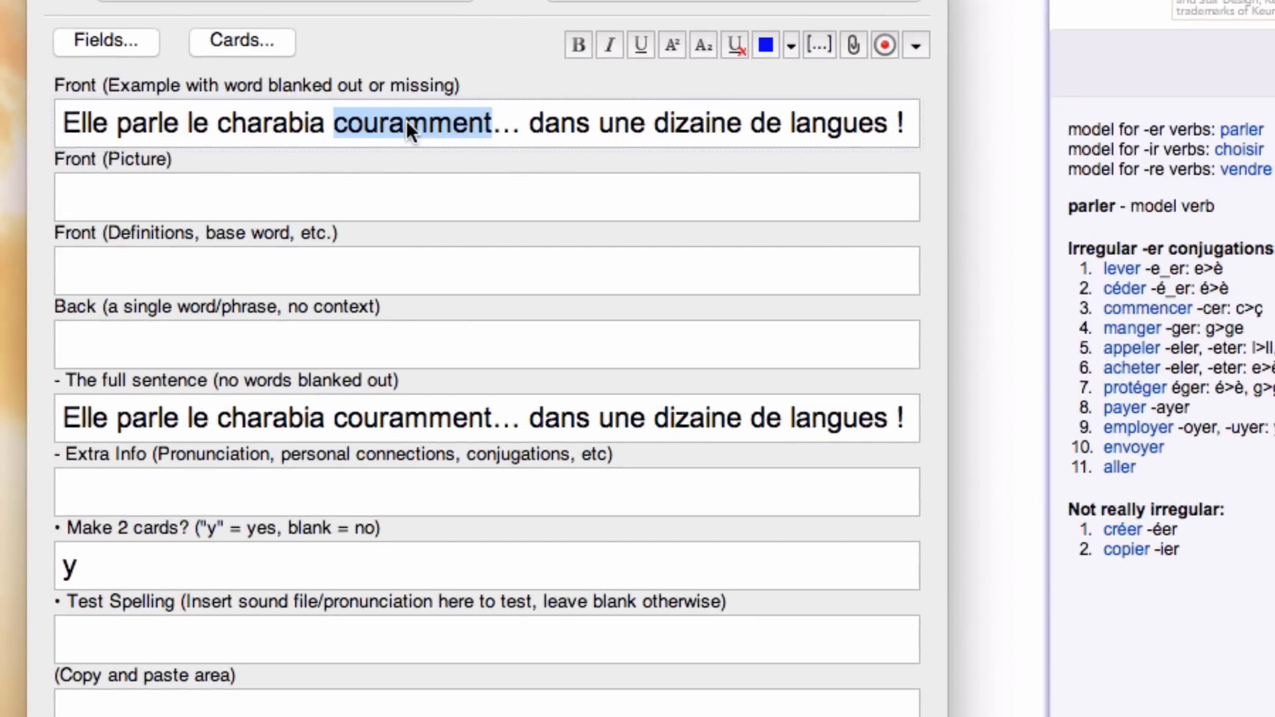
key("super+x")
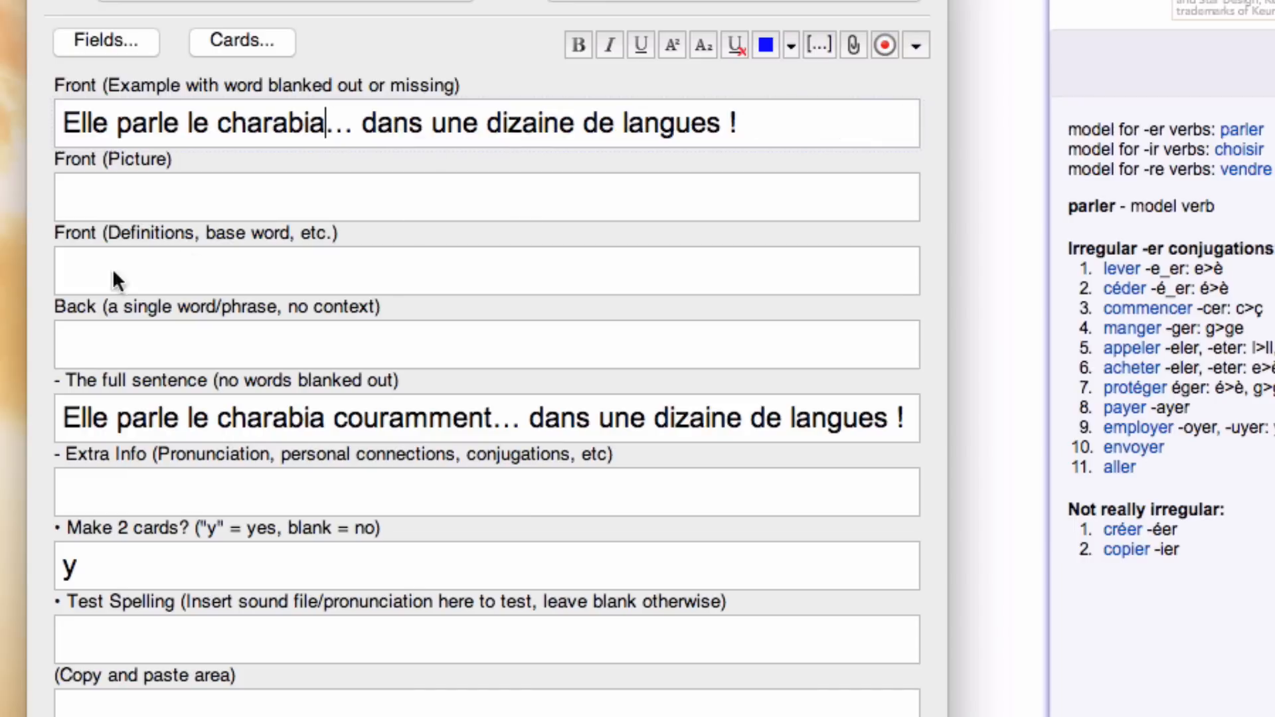
key("super+v")
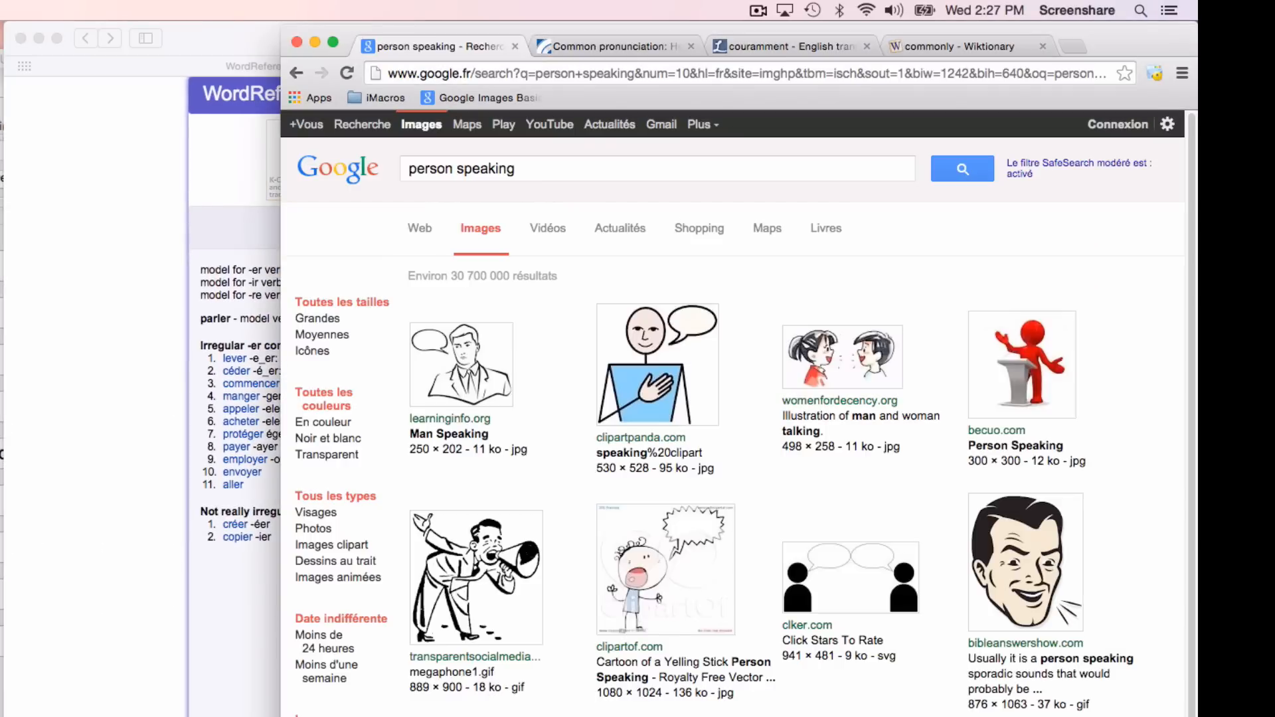
Step: Copy the clipartpanda.com image of a person speaking from the Google Images results into Anki's Front (Picture) field
right_click(675, 348)
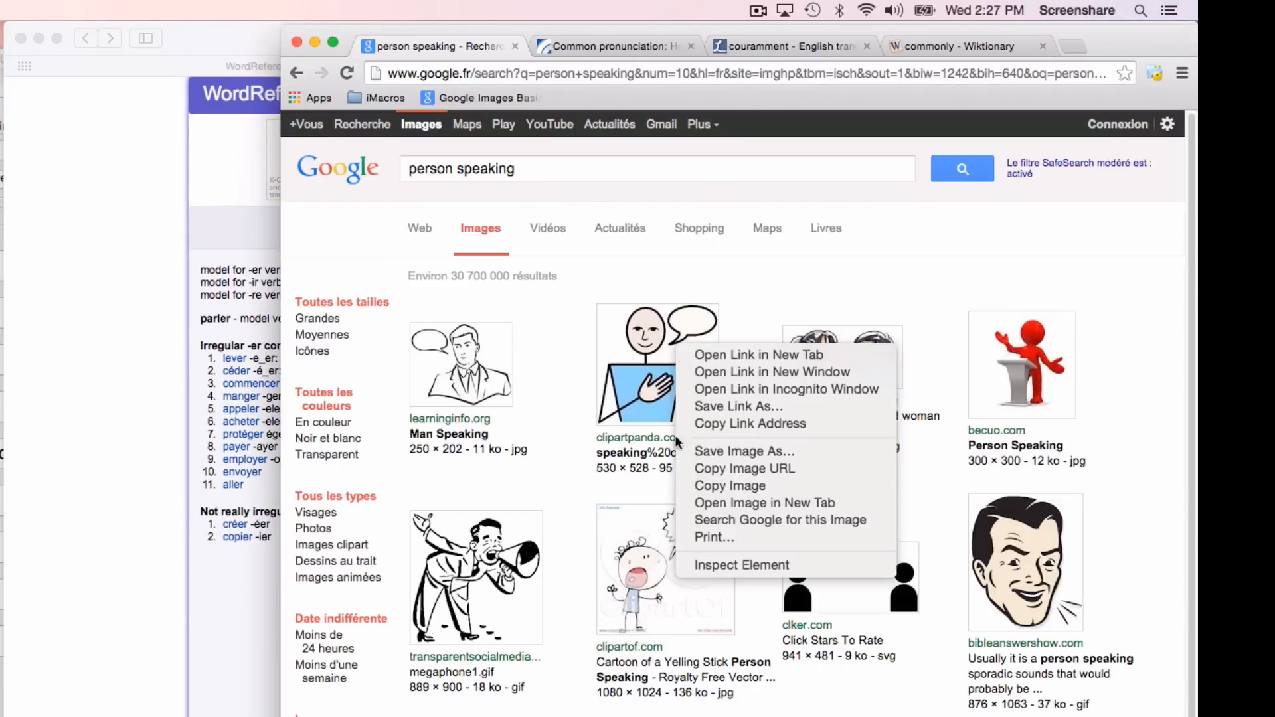
left_click(721, 490)
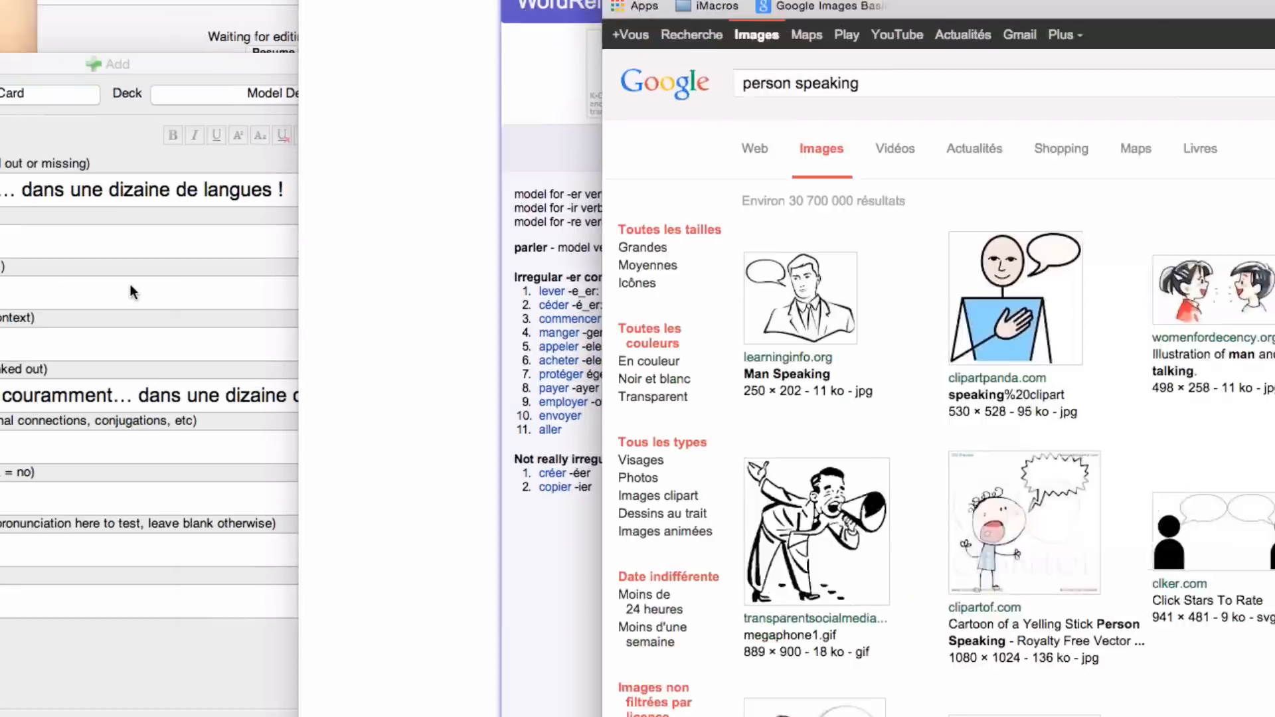
key("super+v")
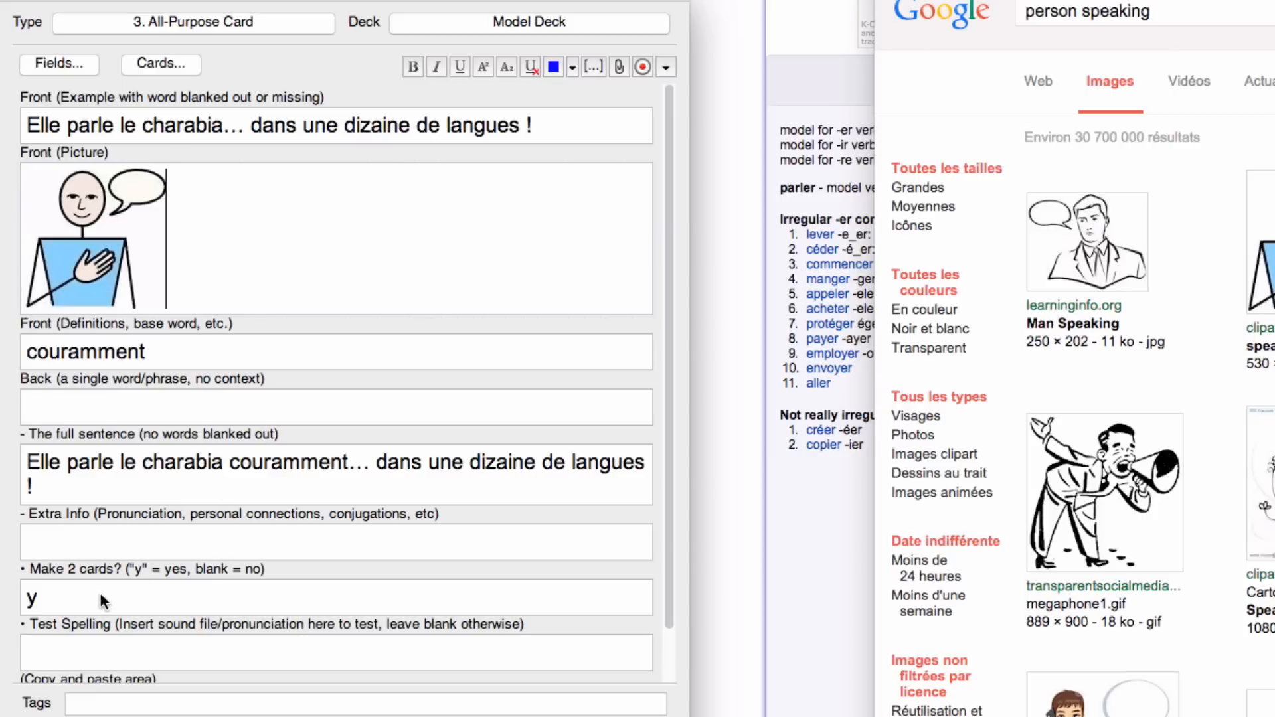
Step: Clear the Make 2 cards field, then preview the word order card with a wider preview window and check its front
left_click(82, 592)
key("BackSpace")
left_click(174, 62)
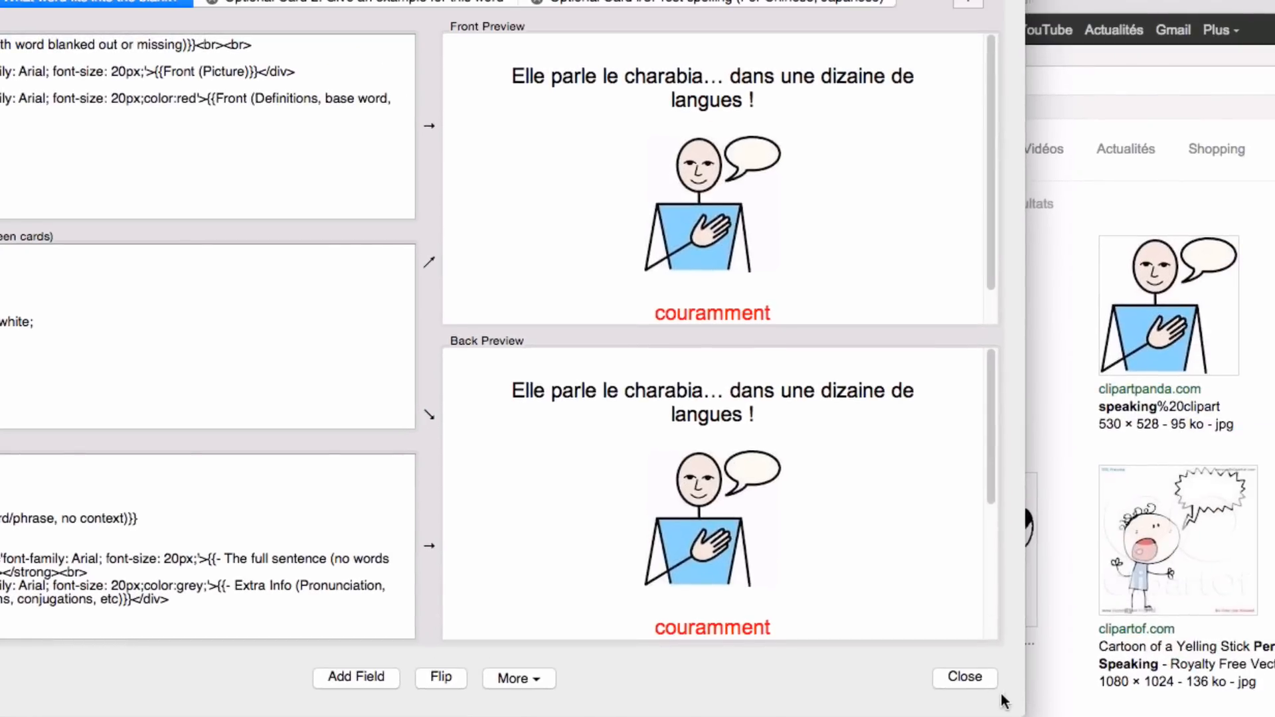
left_click_drag(1019, 710, 1164, 716)
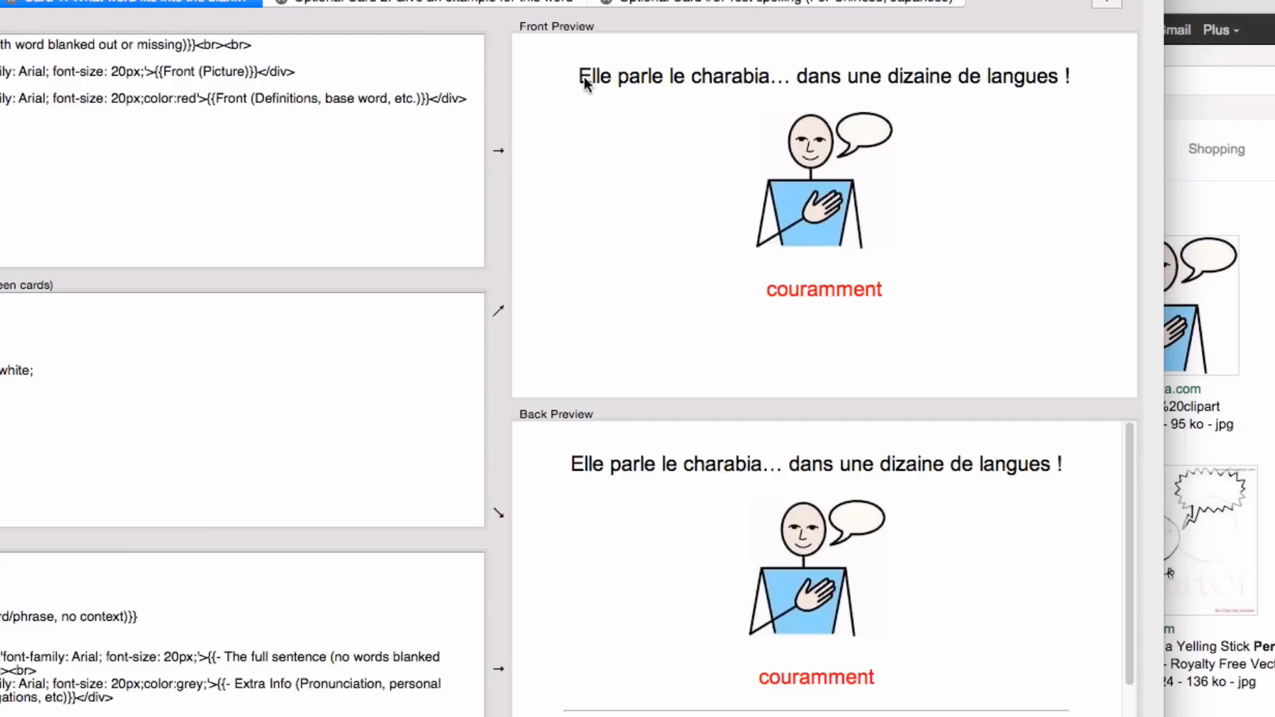
left_click_drag(580, 80, 1069, 77)
double_click(830, 293)
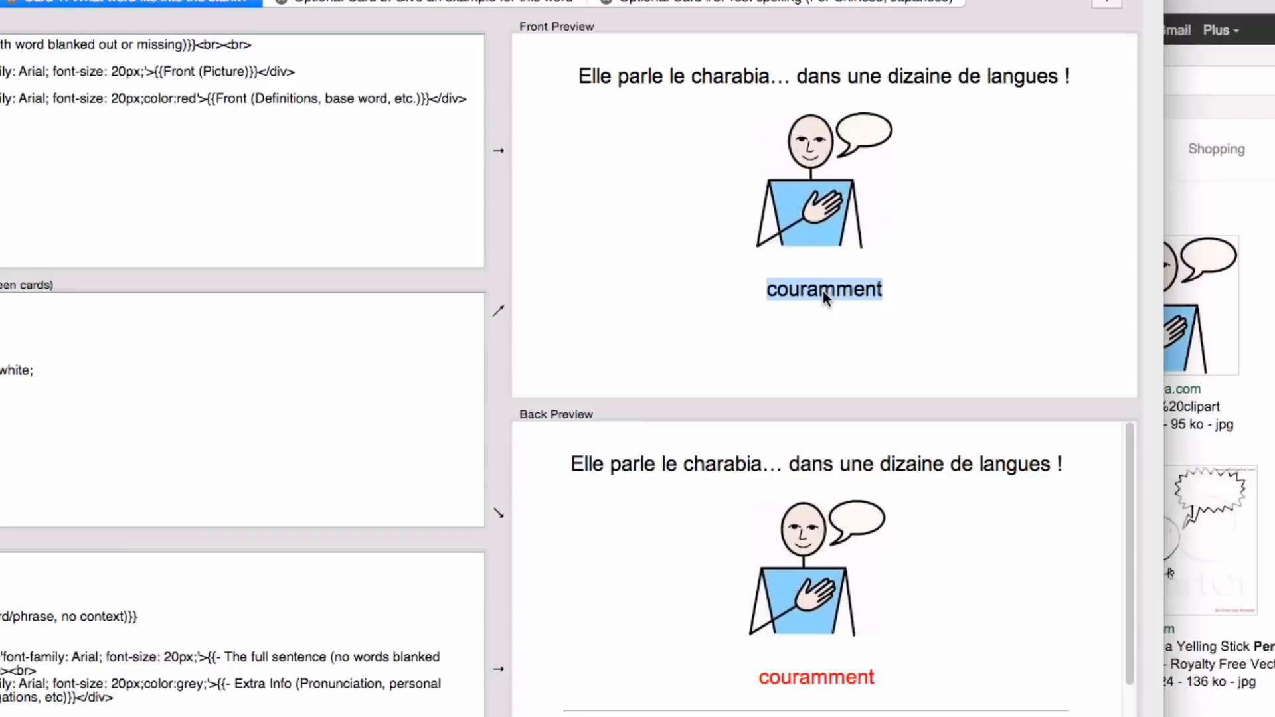
left_click(799, 289)
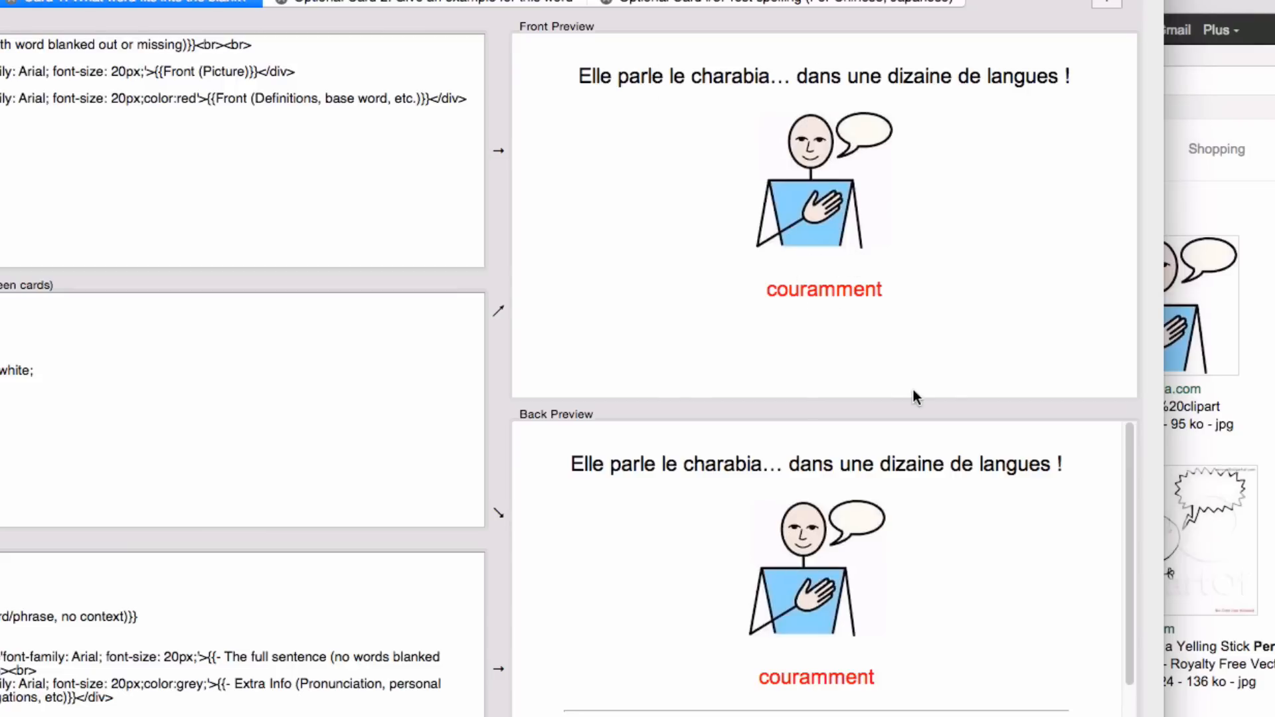
Step: Examine the back preview, comparing the incomplete sentence and "couramment" with the full sentence, then close the card preview
left_click_drag(1126, 467, 1119, 580)
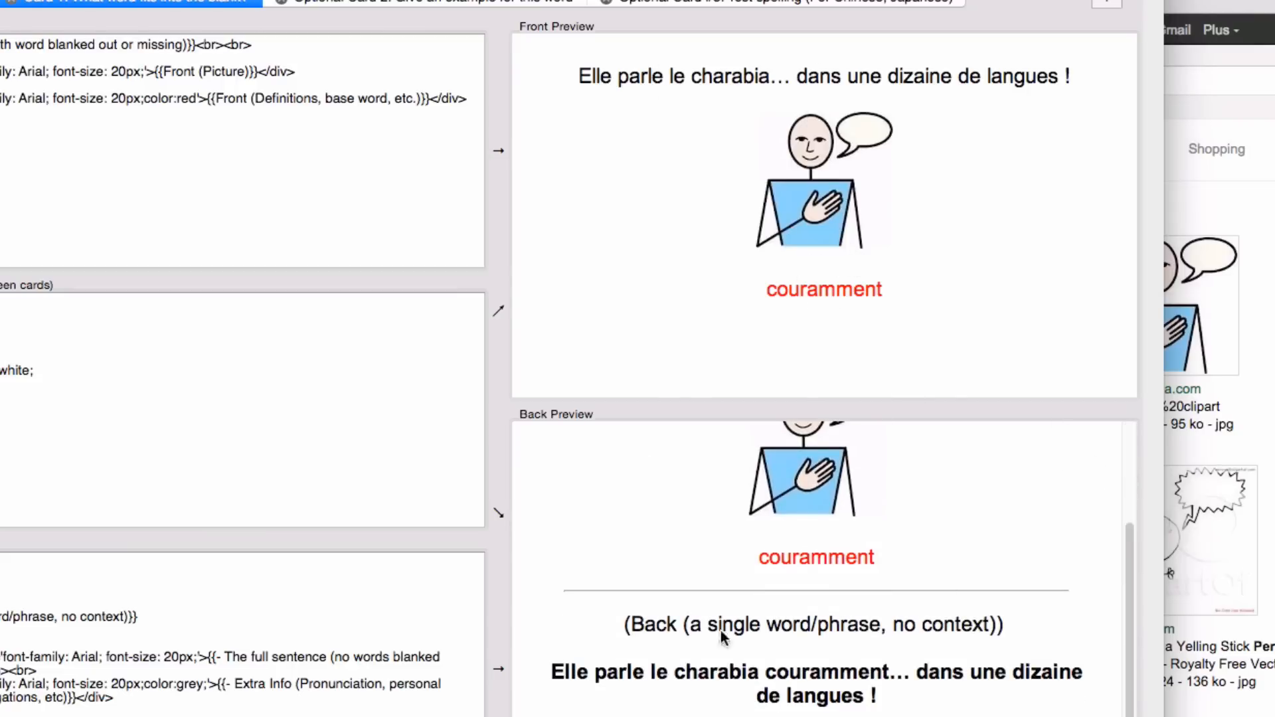
left_click_drag(560, 674, 815, 684)
double_click(814, 680)
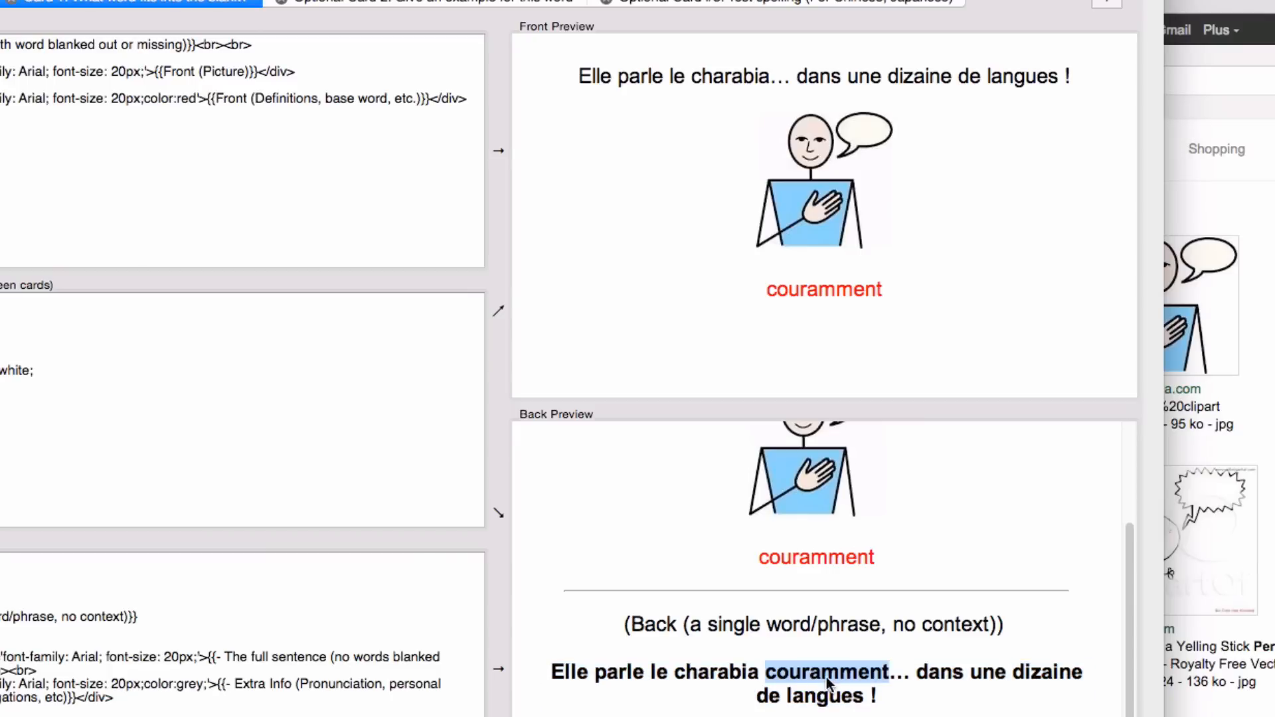
left_click(826, 676)
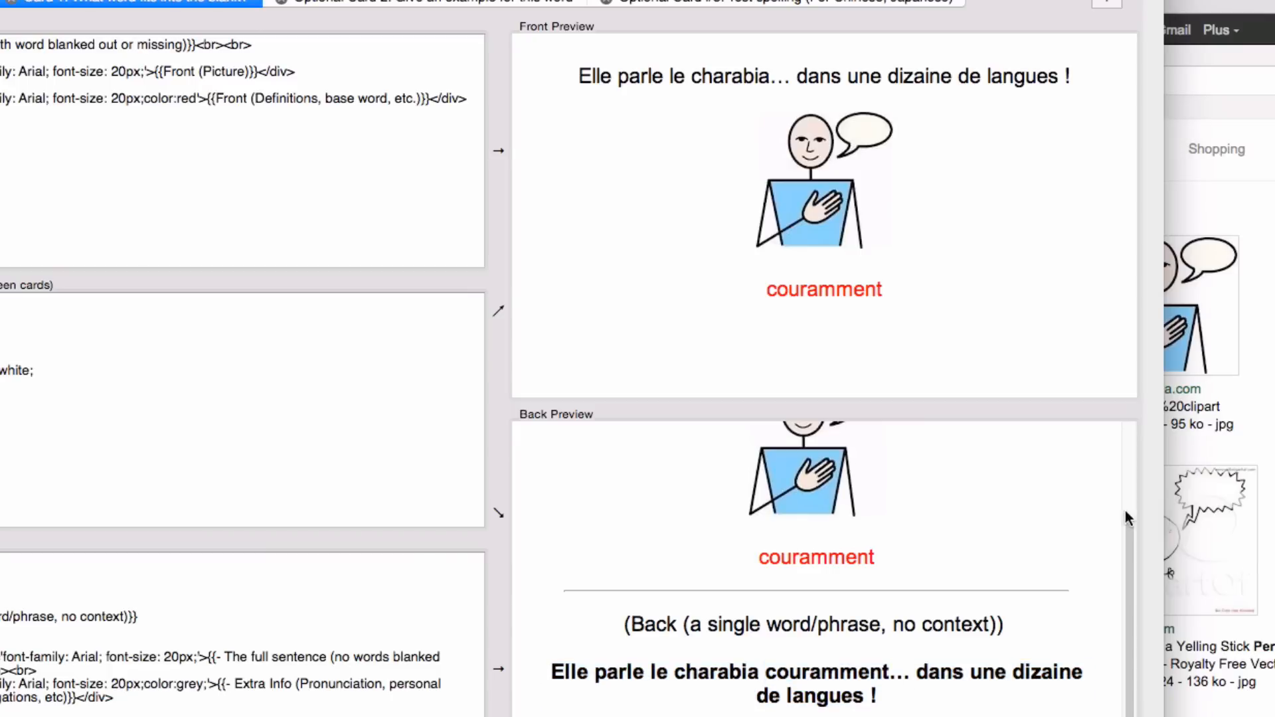
left_click_drag(1127, 531, 891, 595)
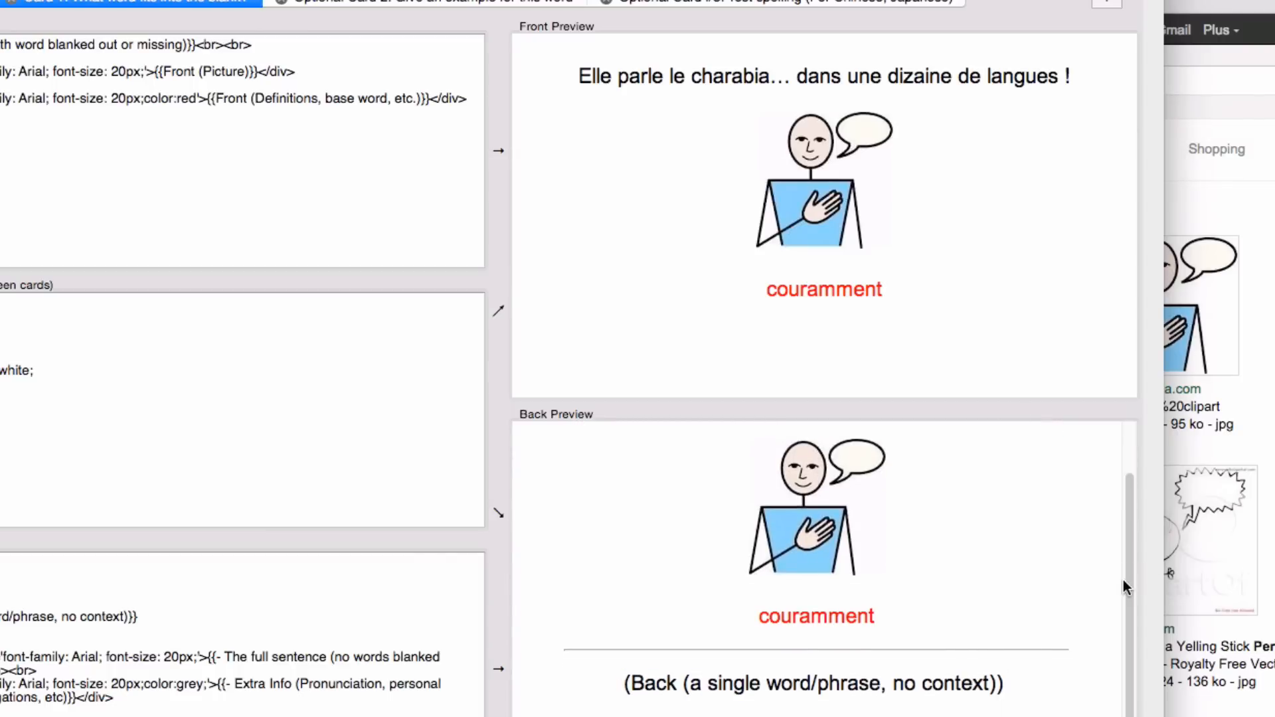
left_click_drag(1122, 579, 1115, 464)
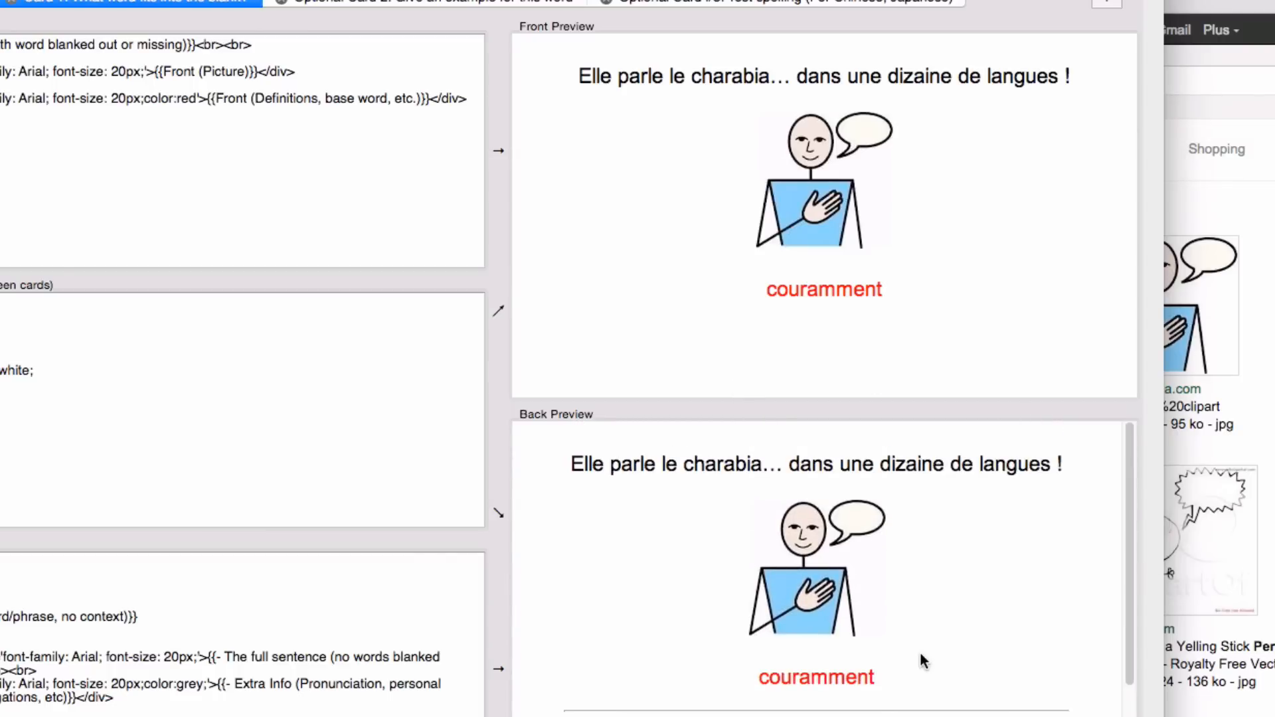
double_click(791, 678)
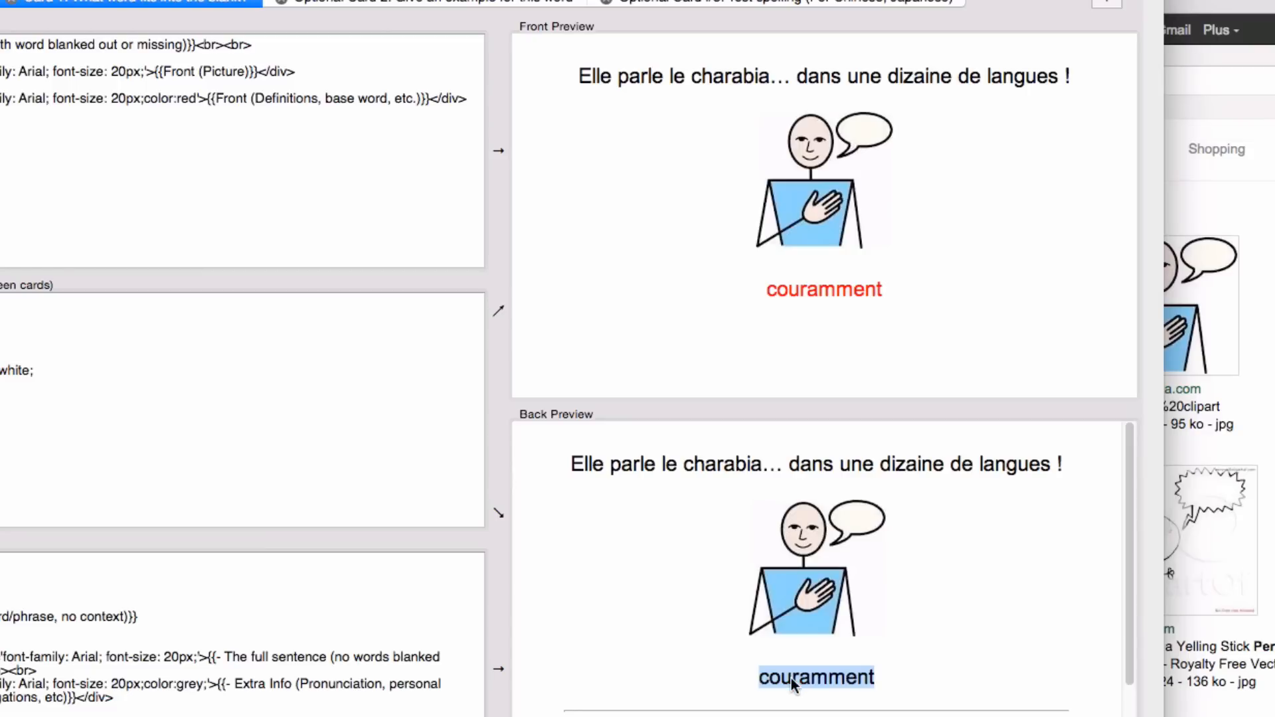
left_click(717, 486)
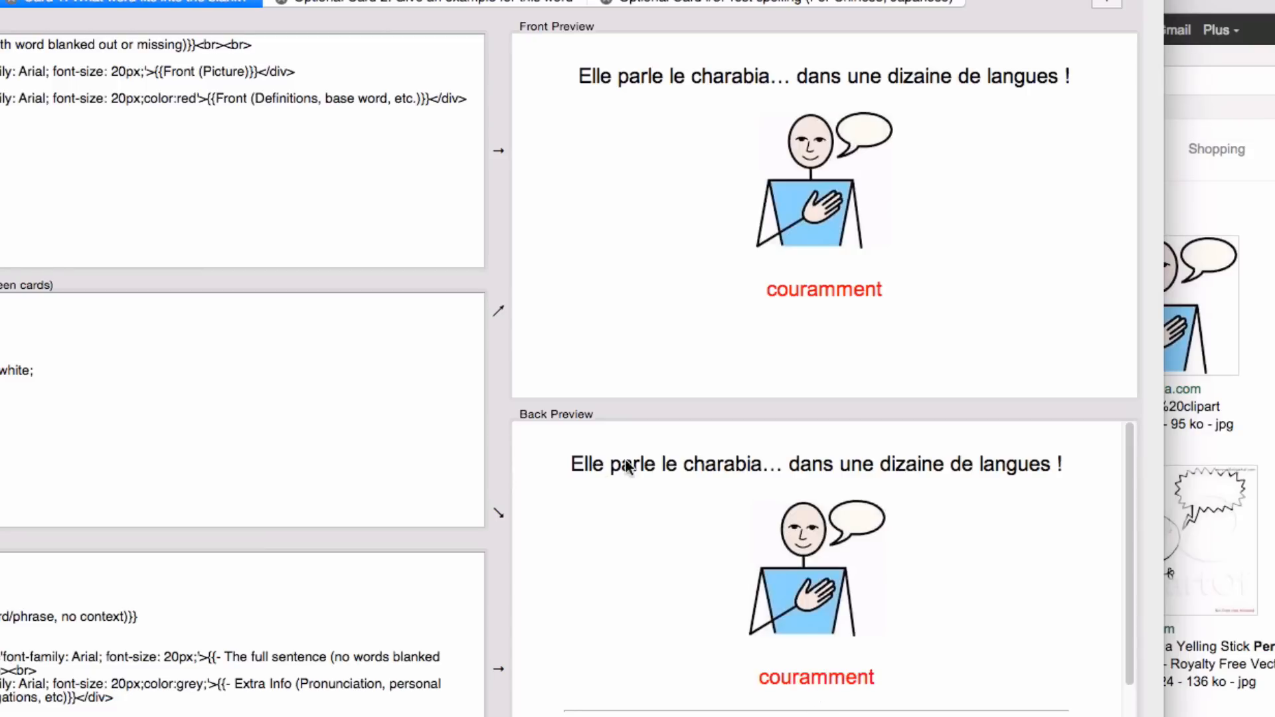
left_click_drag(577, 469, 1081, 464)
left_click(1082, 462)
key("Escape")
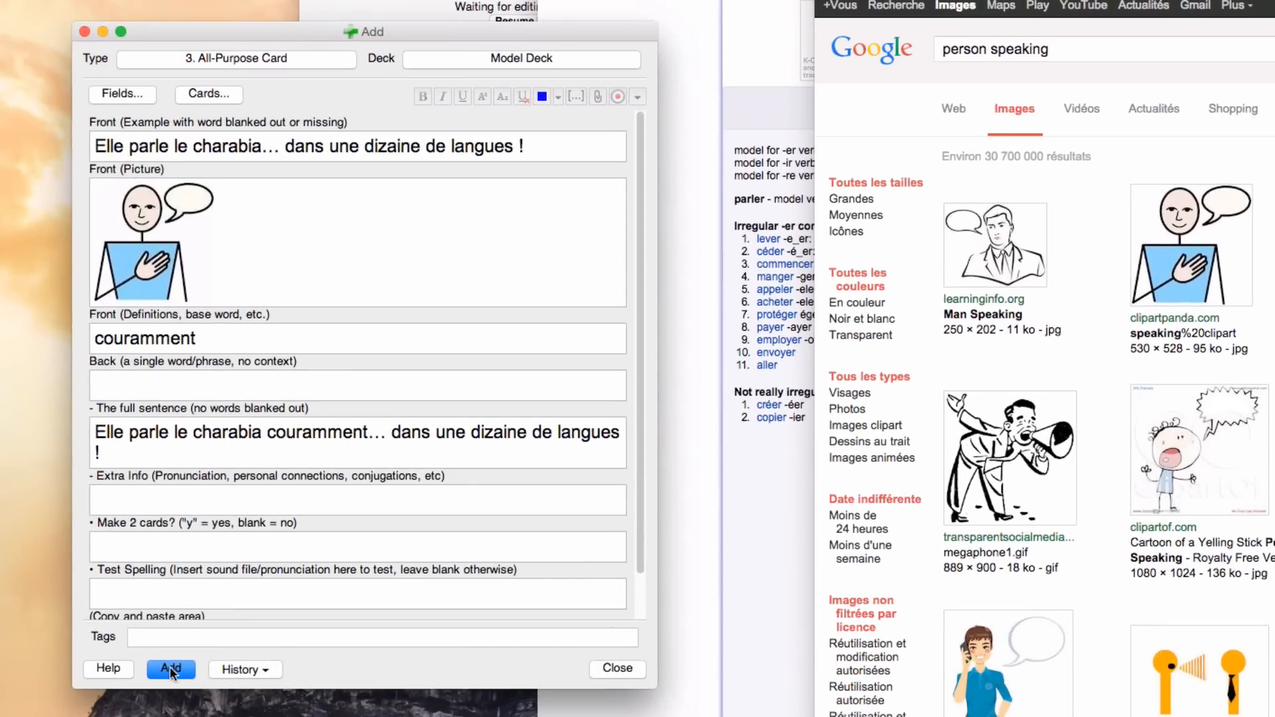
Step: Recheck the sentence fields of the word order note, add it to the Model Deck and close the note entry window
double_click(304, 436)
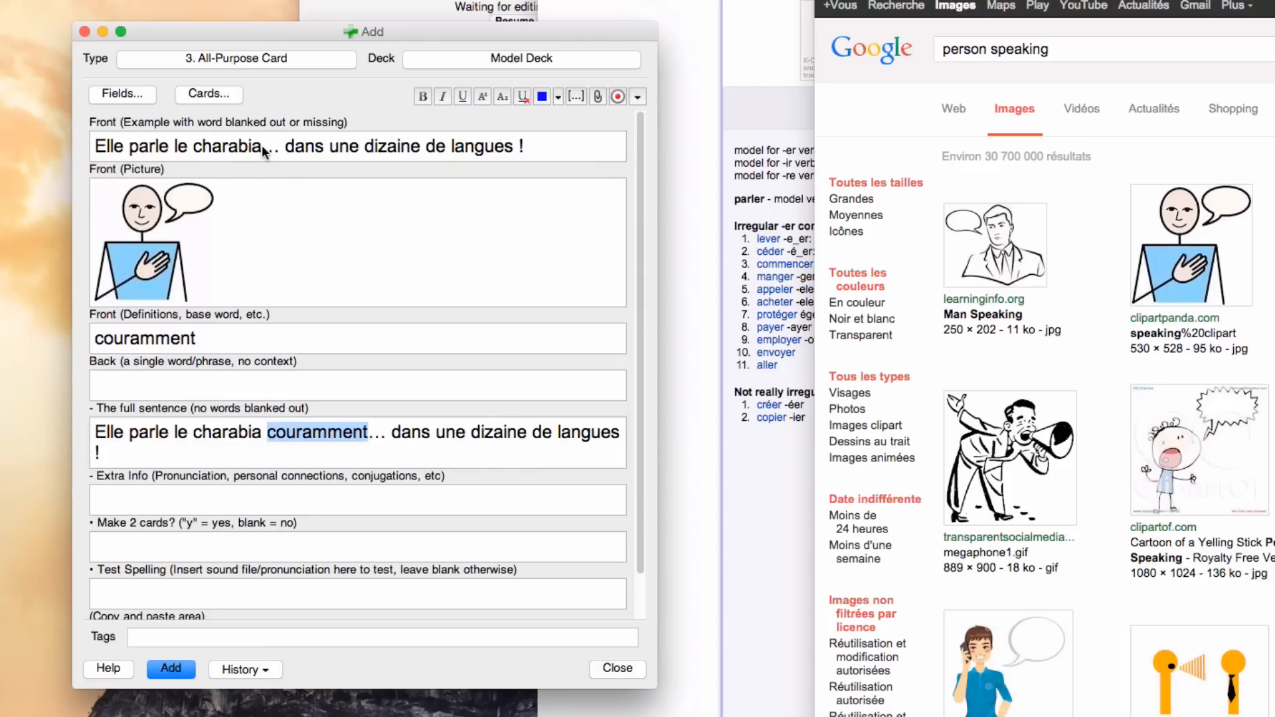
left_click(105, 147)
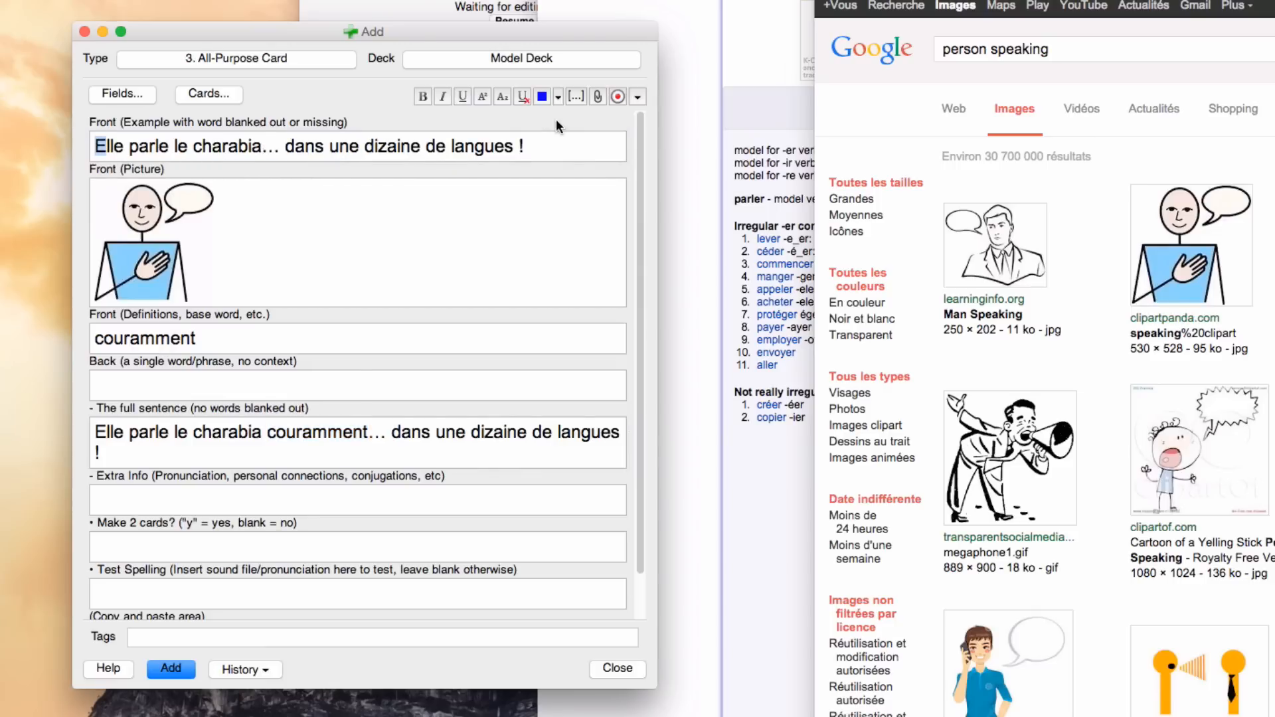
left_click(554, 144, "shift")
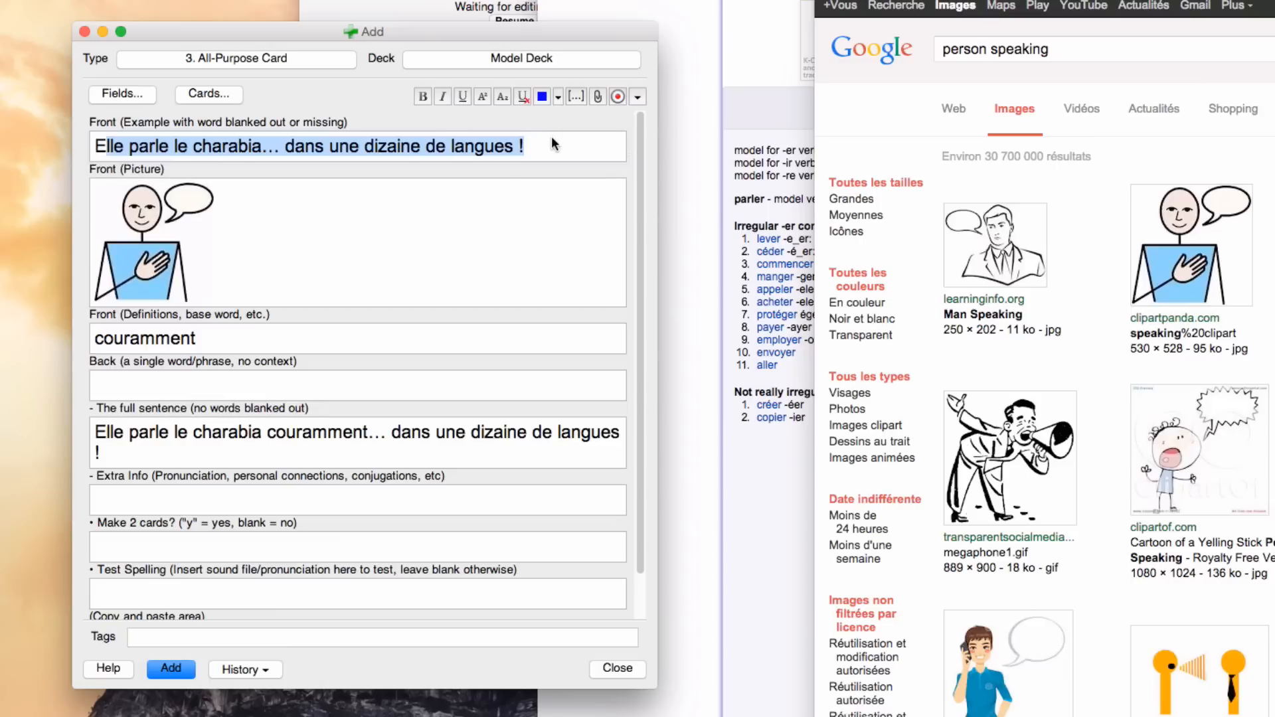
left_click(166, 670)
left_click(616, 668)
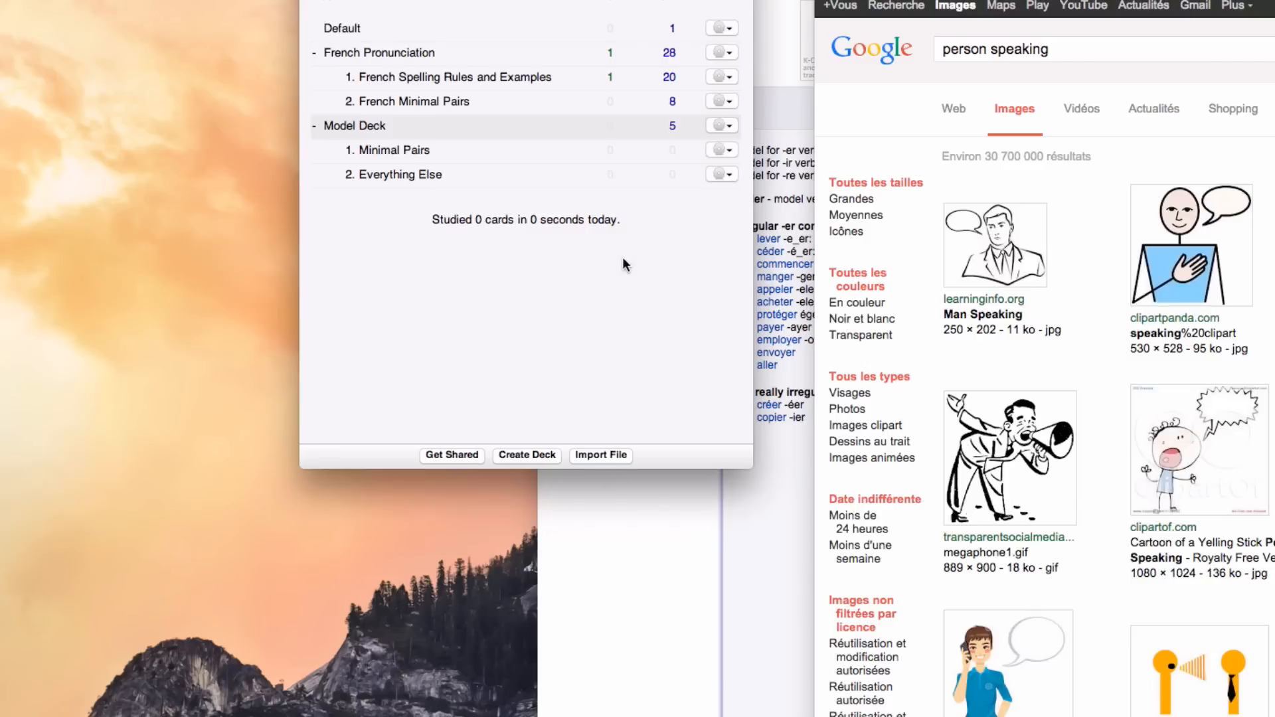
Step: Start studying the Model Deck, read the "couramment" word order card, reveal its answer and rate it Good
left_click(357, 126)
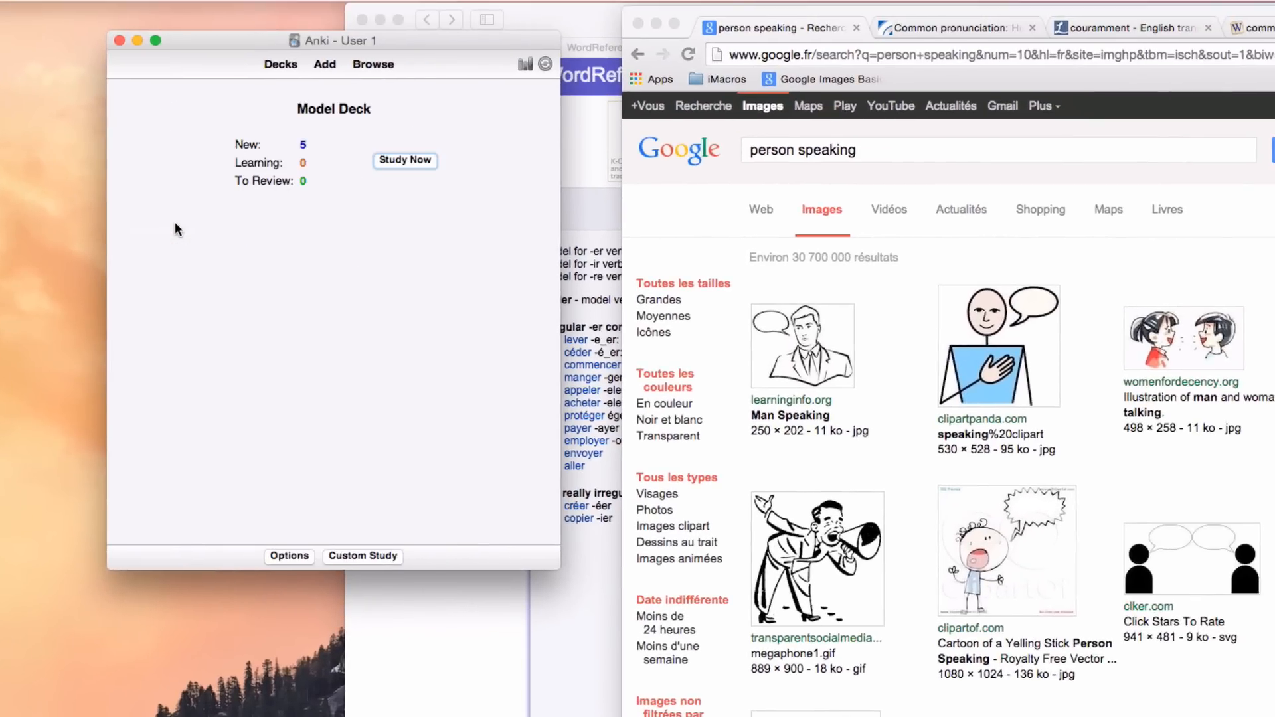
key("s")
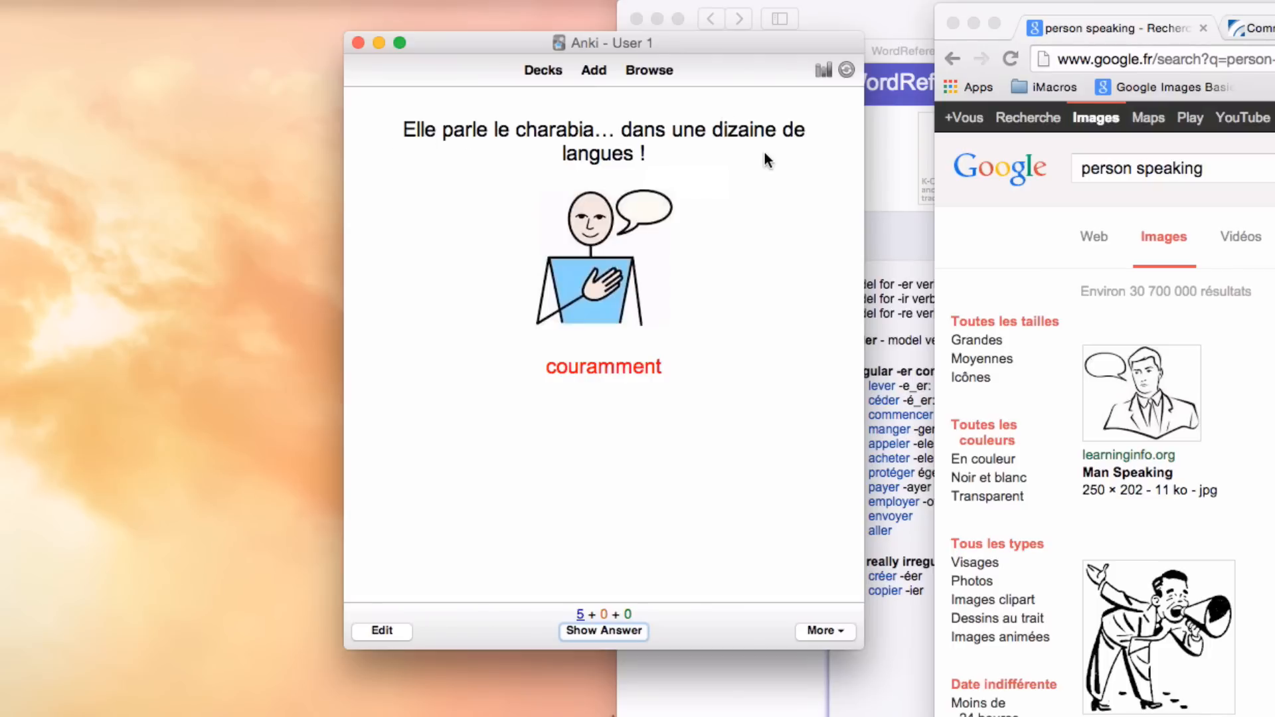
double_click(621, 369)
left_click_drag(620, 369, 695, 344)
left_click(660, 281)
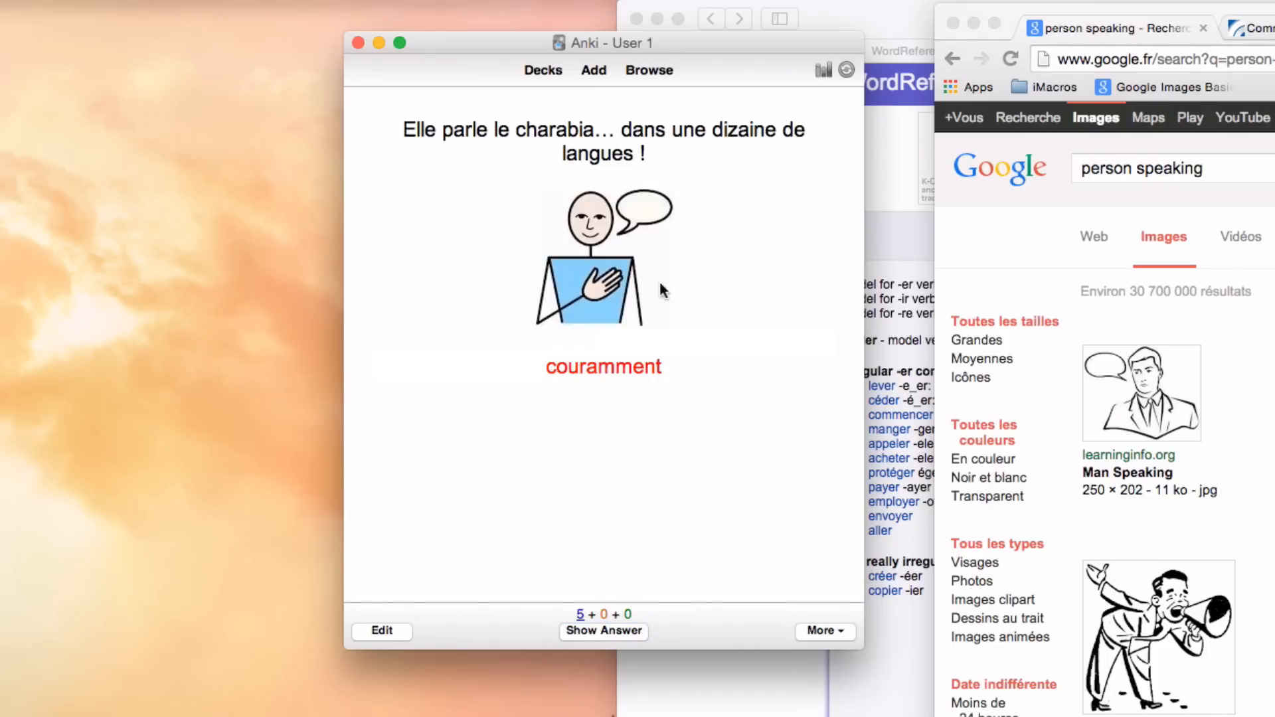
triple_click(592, 130)
left_click(592, 130)
key("space")
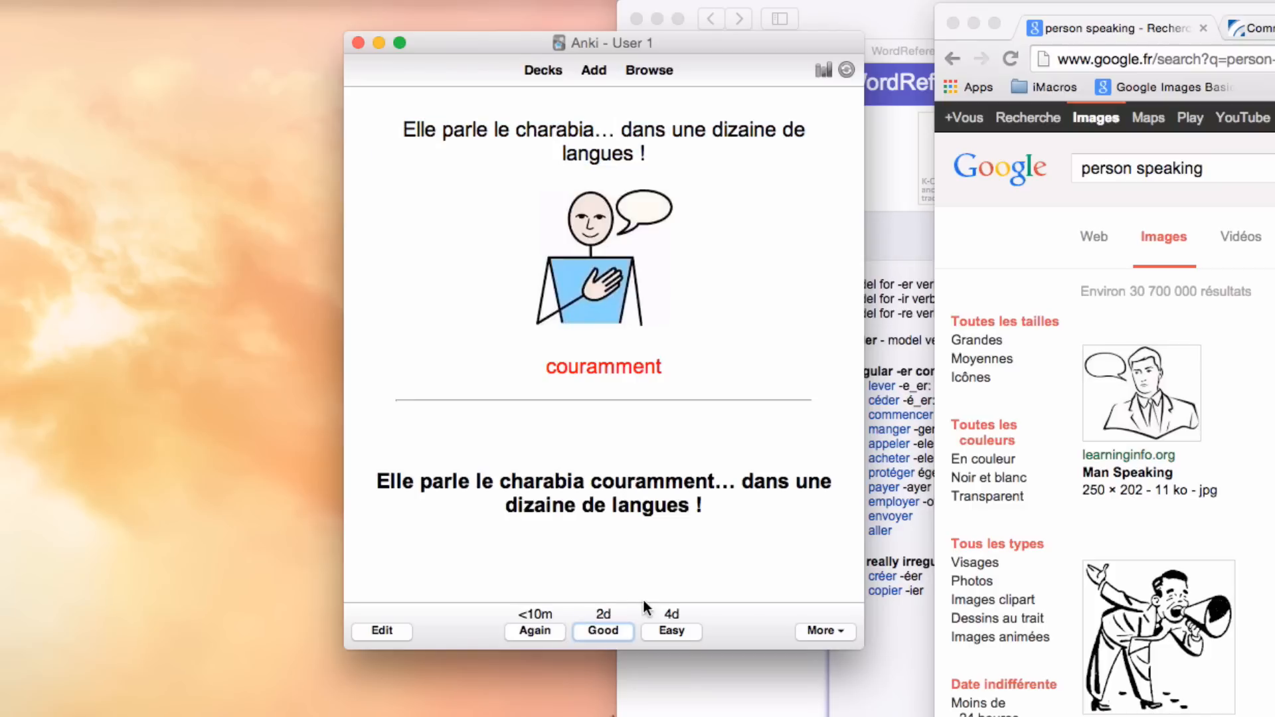
left_click(611, 631)
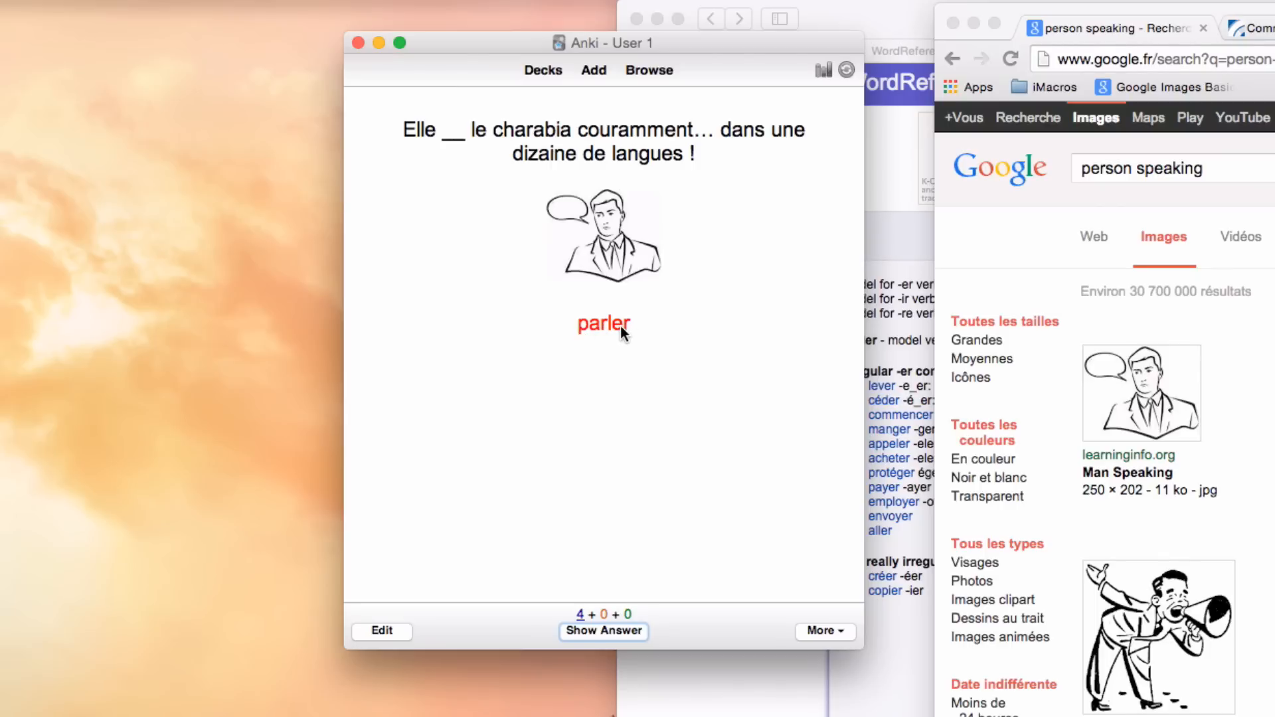
Step: Reveal the answer of the "parler" word form card, check the listed conjugations and rate the card Good
key("space")
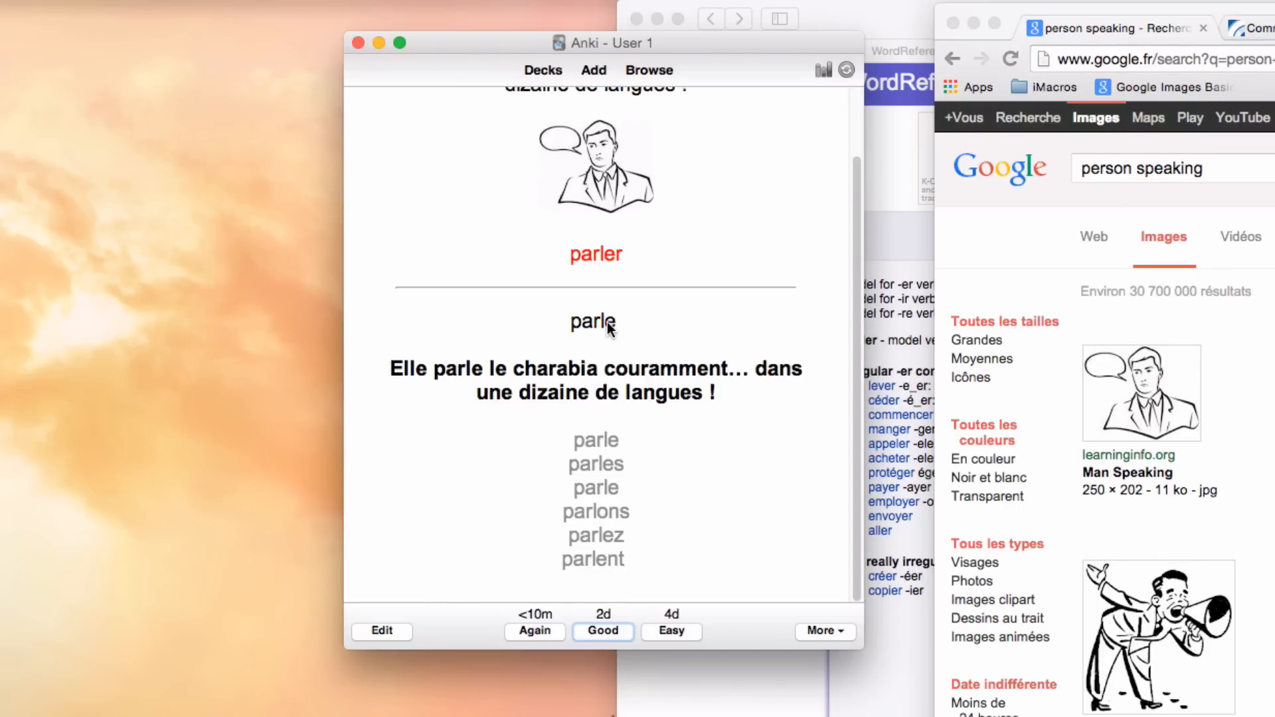
left_click_drag(585, 440, 616, 559)
left_click(626, 555)
double_click(602, 440)
double_click(603, 481)
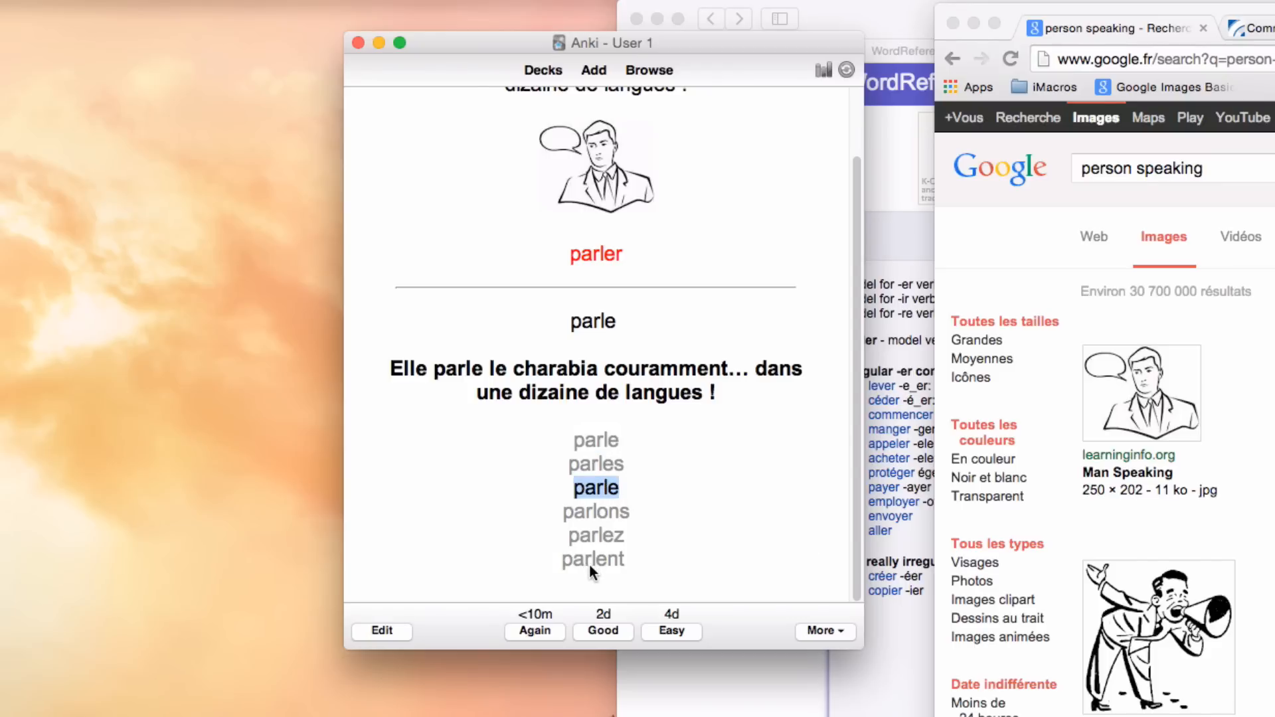
left_click(624, 637)
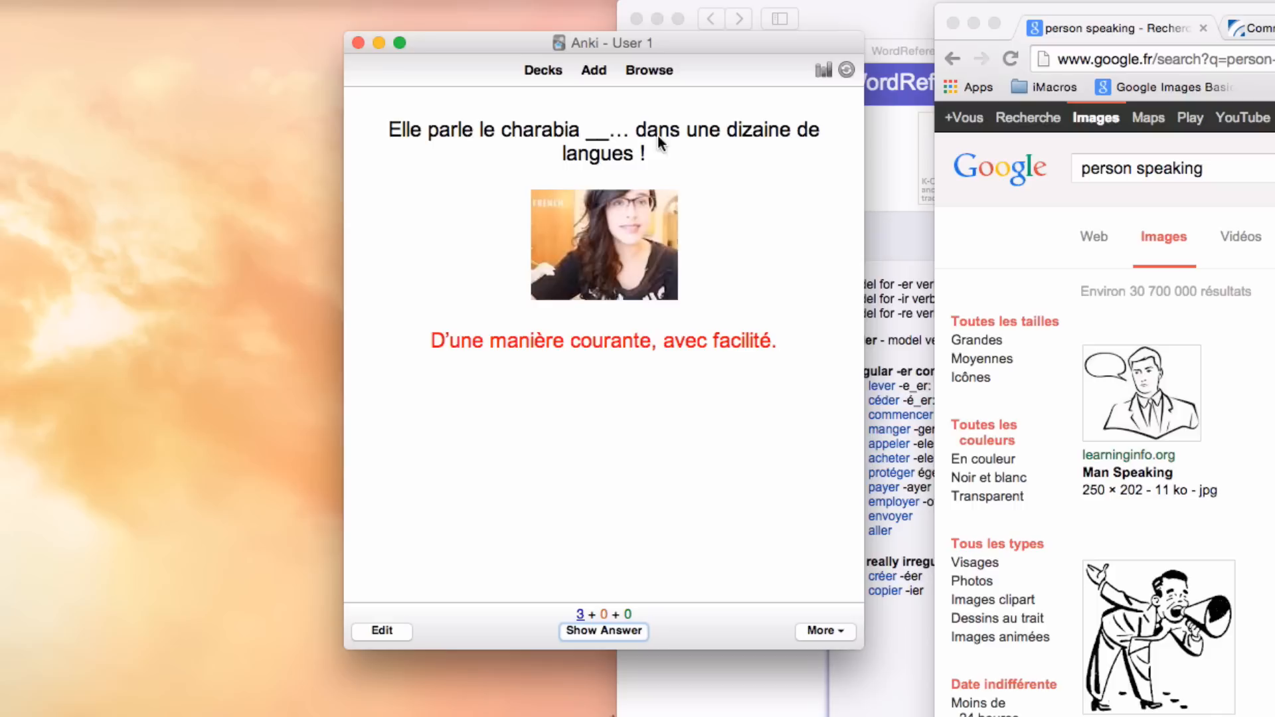
Step: Read the definition and blanked sentence on the "couramment" vocabulary card, then reveal its answer
left_click_drag(435, 340, 791, 341)
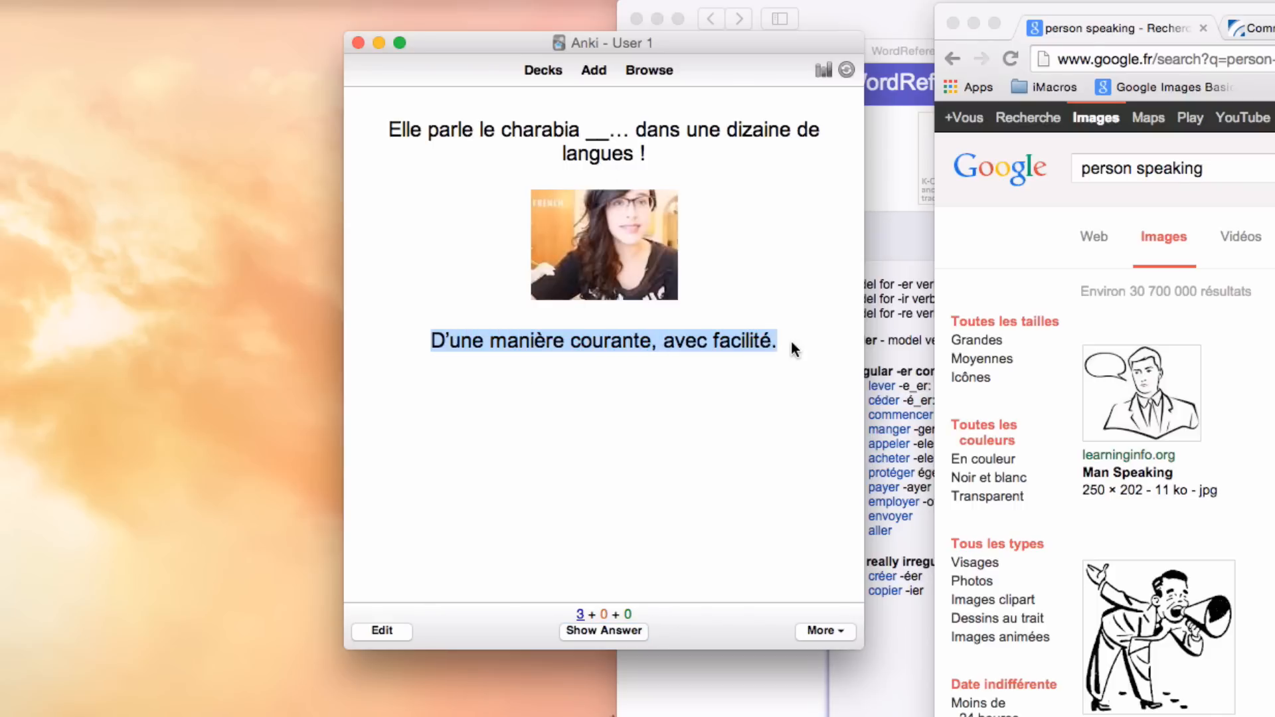
left_click(770, 343)
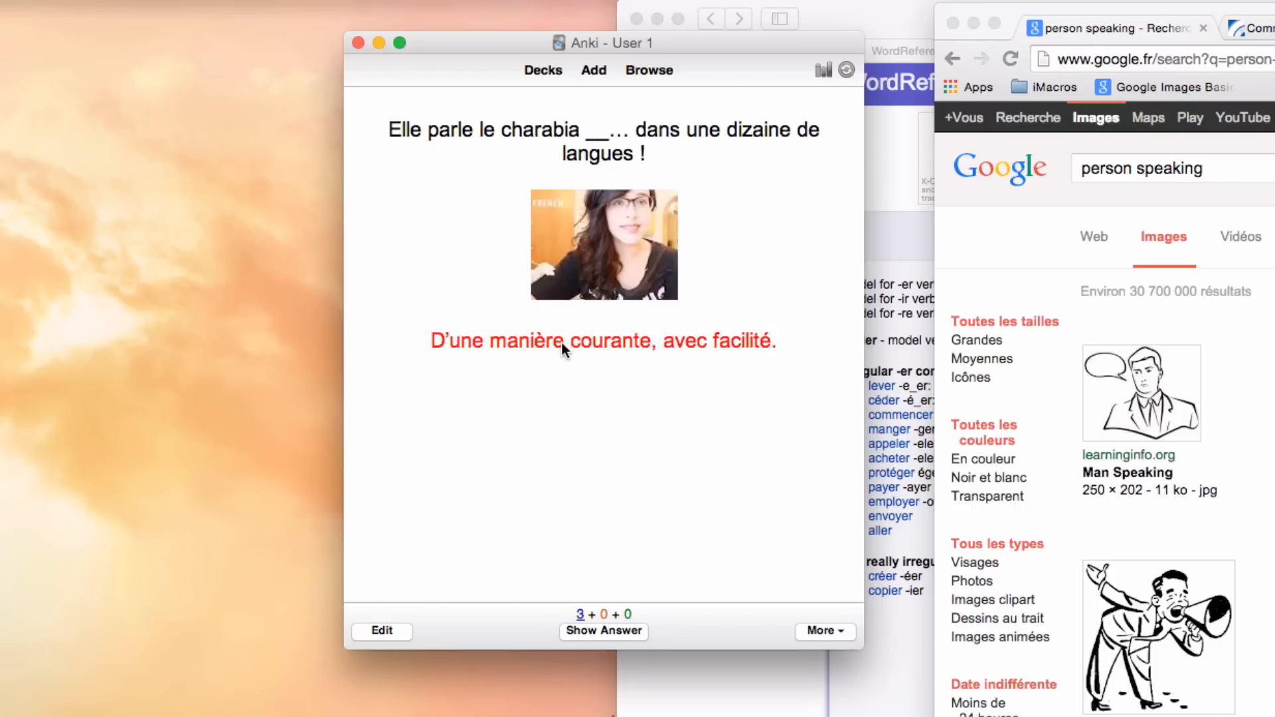
left_click_drag(720, 340, 713, 339)
left_click(585, 128)
key("space")
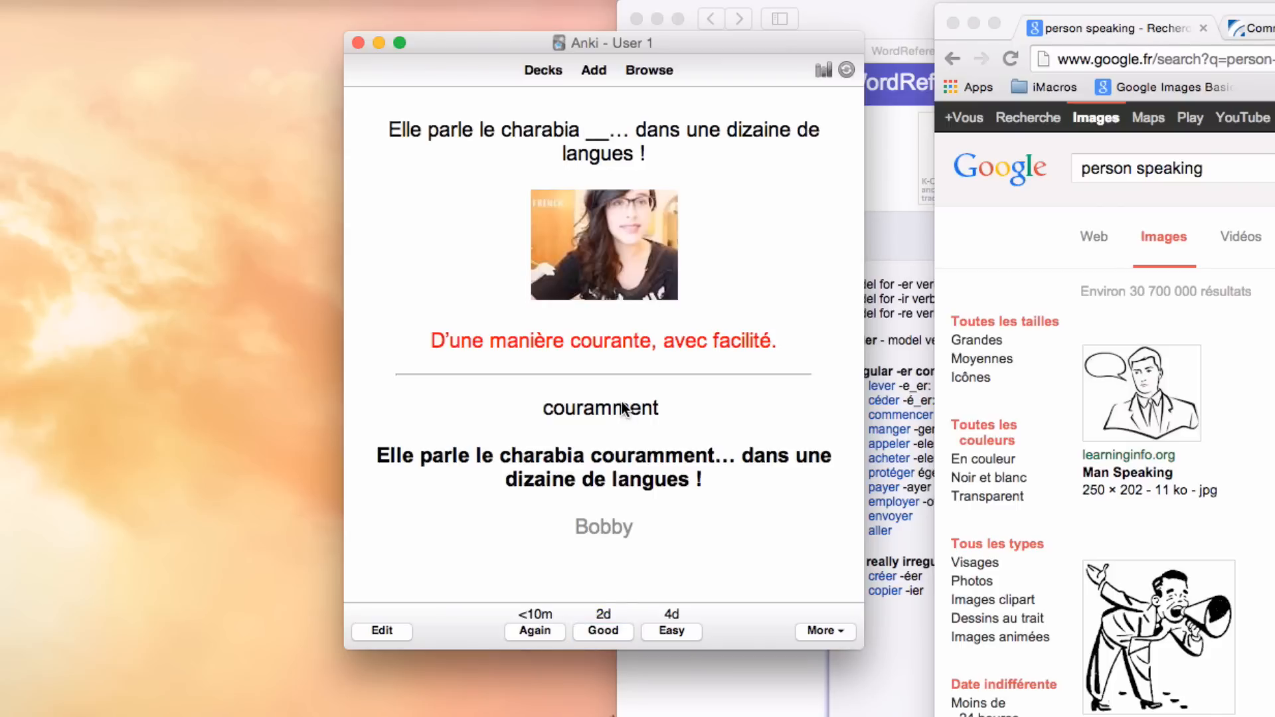
Step: Rate the blanked-sentence "couramment" card Good, reveal the answer of the "parle" card and rate that one Good as well
left_click(603, 629)
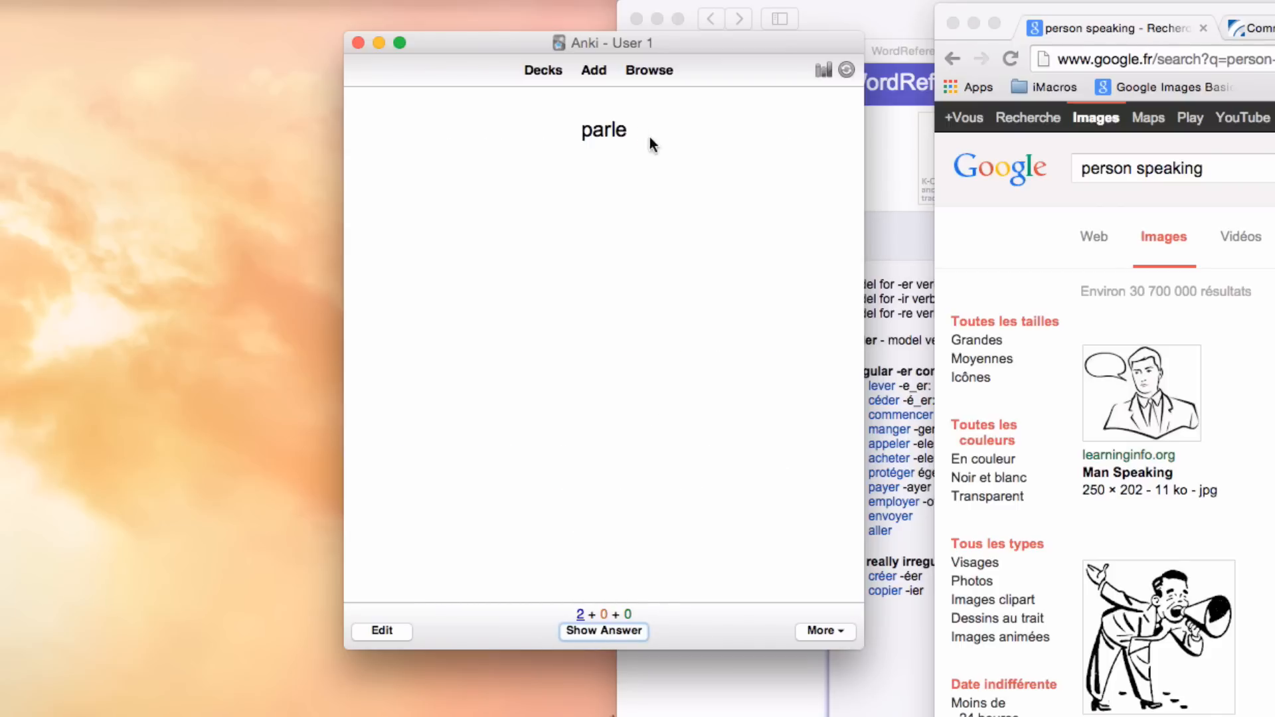
double_click(593, 130)
left_click(603, 232)
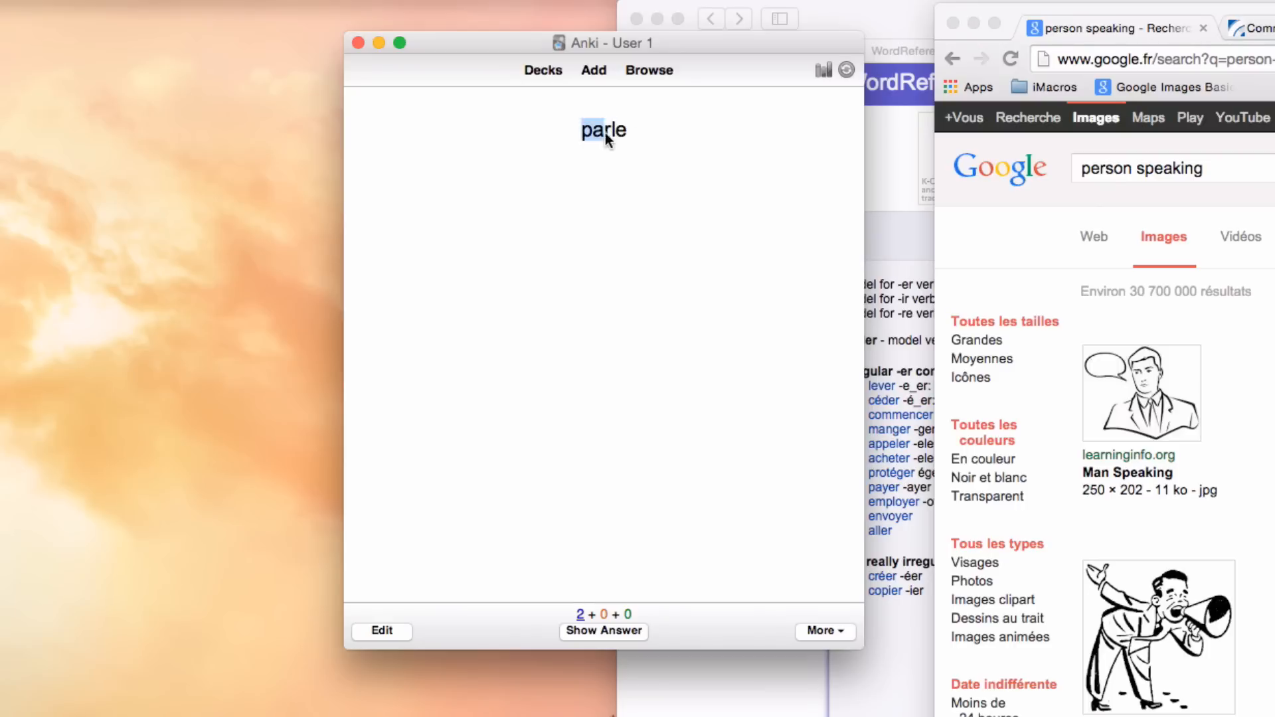
key("space")
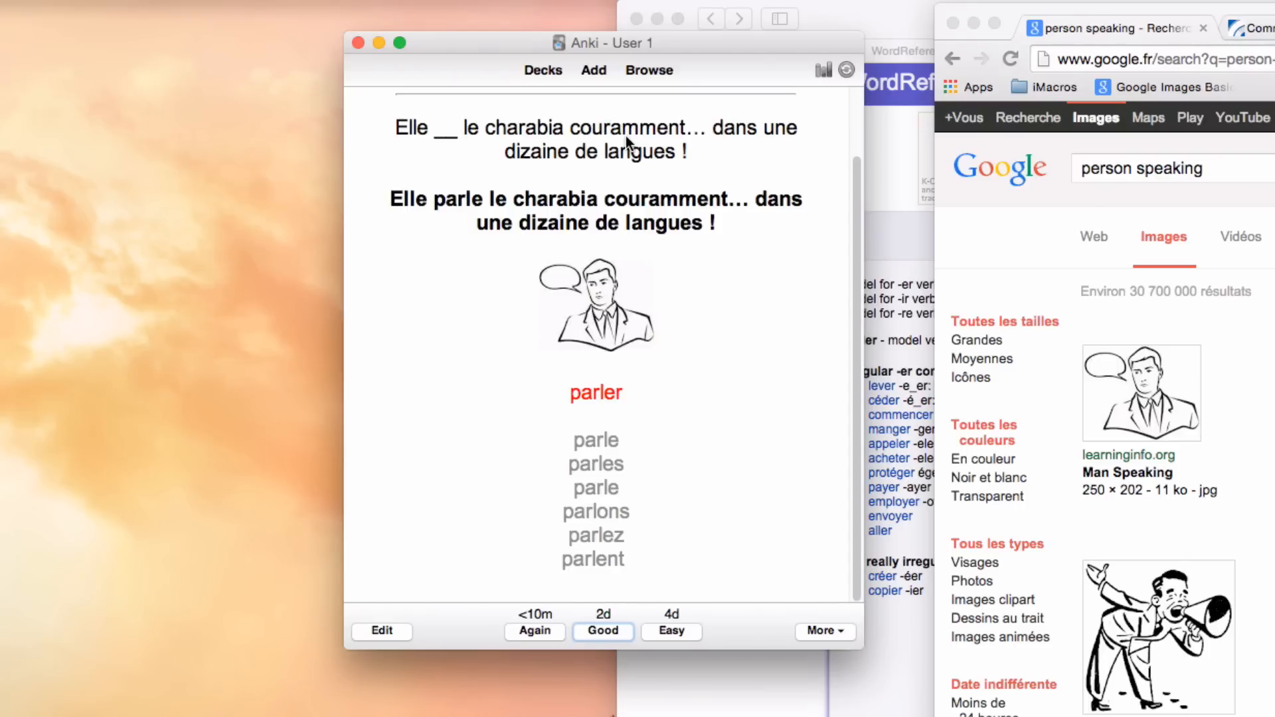
left_click(599, 631)
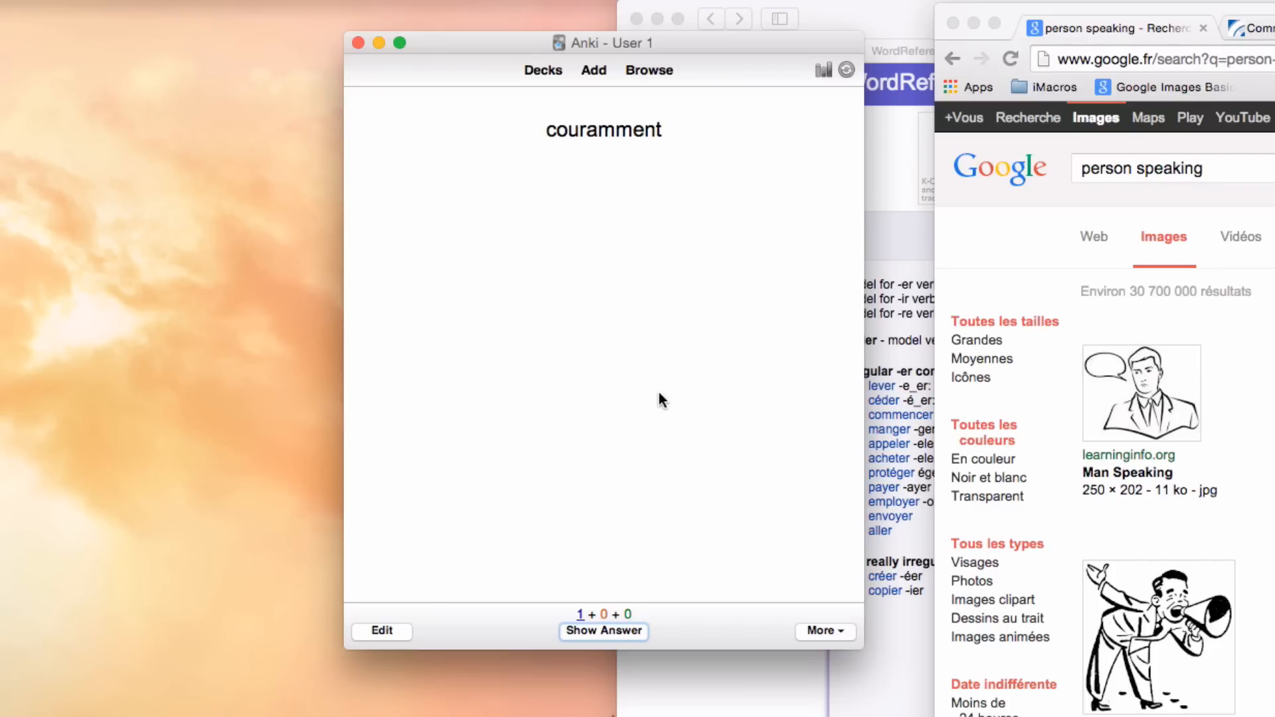
Step: Reveal the answer of the single-word "couramment" card, check its definition and blanked sentence, and rate it Good
key("space")
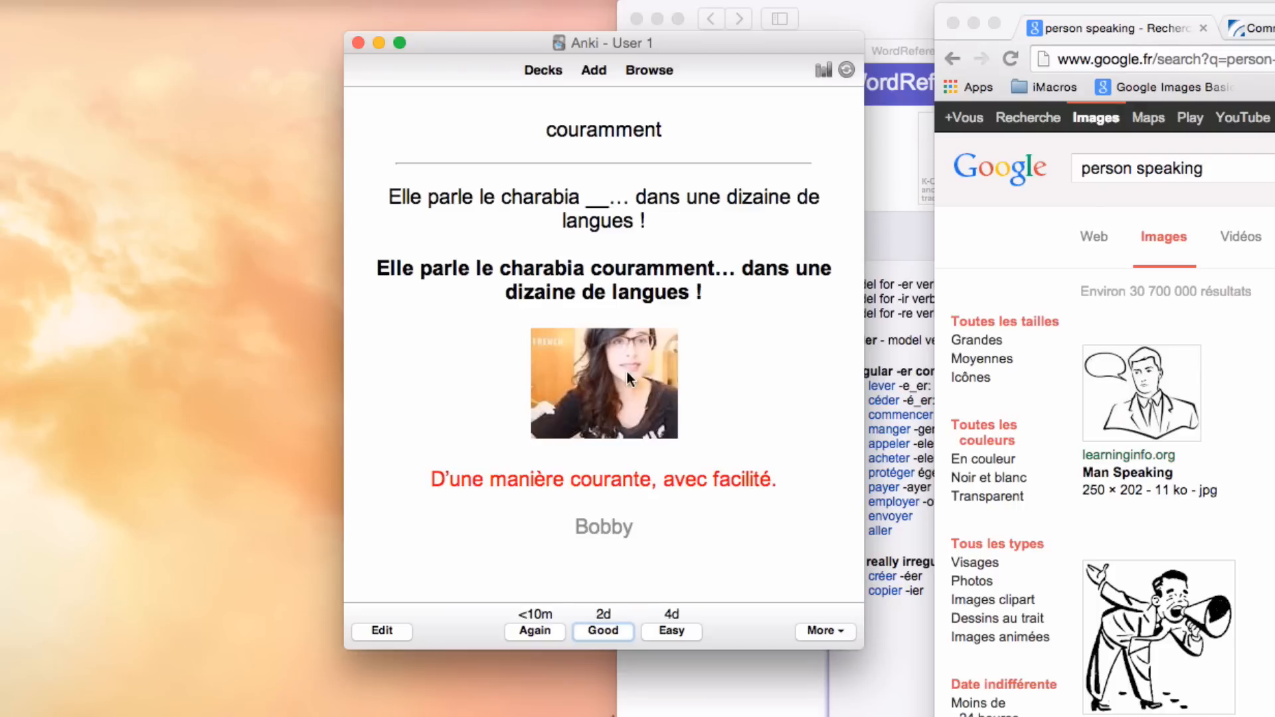
left_click_drag(461, 479, 746, 479)
left_click(746, 479)
left_click_drag(385, 194, 654, 200)
left_click(695, 200)
left_click(604, 632)
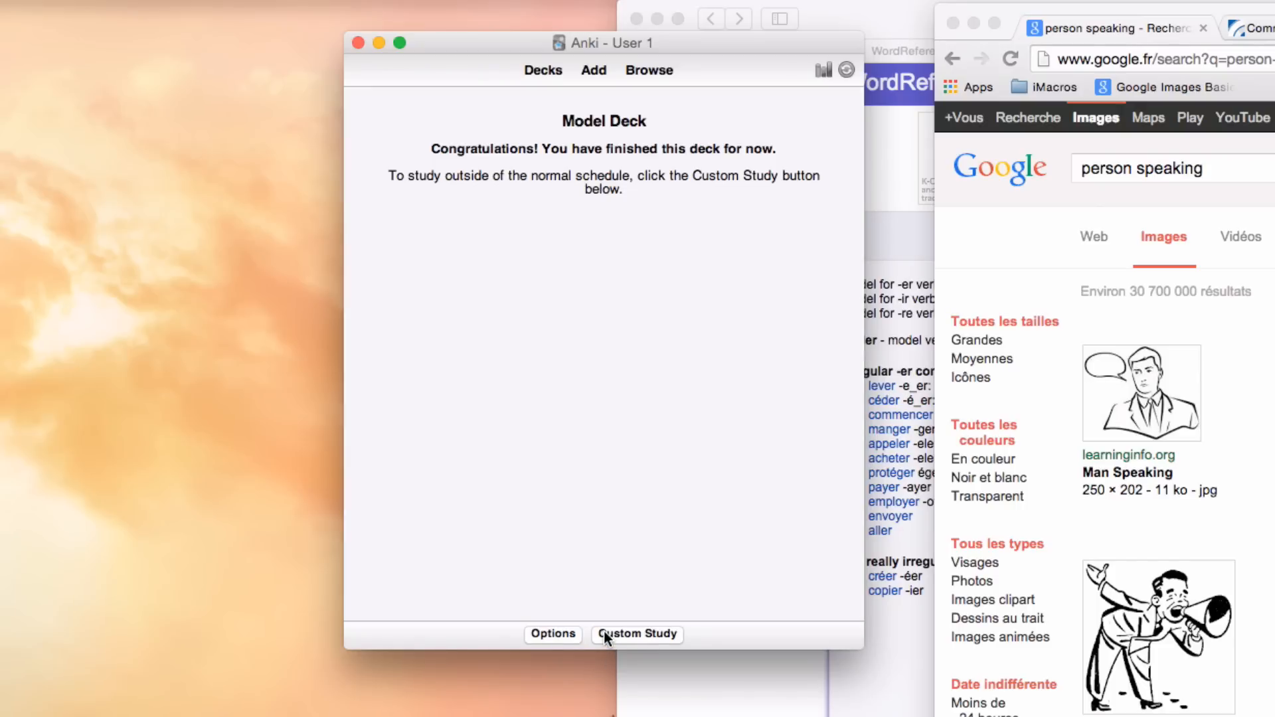